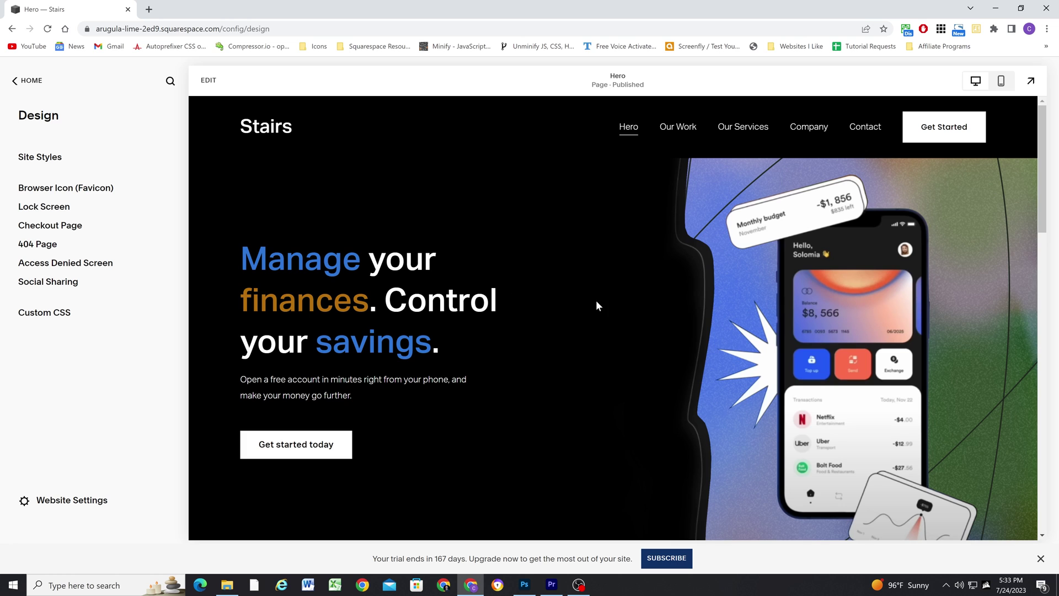
Step: Preview the Squarespace page in the mobile layout, then return to the desktop layout
{"action": "left_click", "coordinate": [1002, 81]}
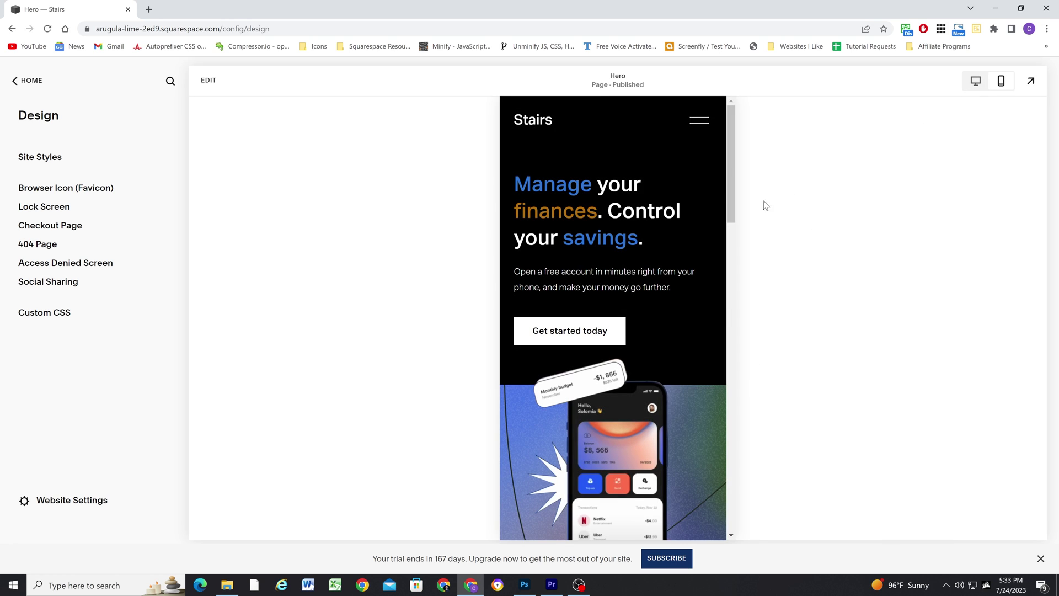
{"action": "scroll", "coordinate": [688, 263], "scroll_direction": "down", "scroll_amount": 4}
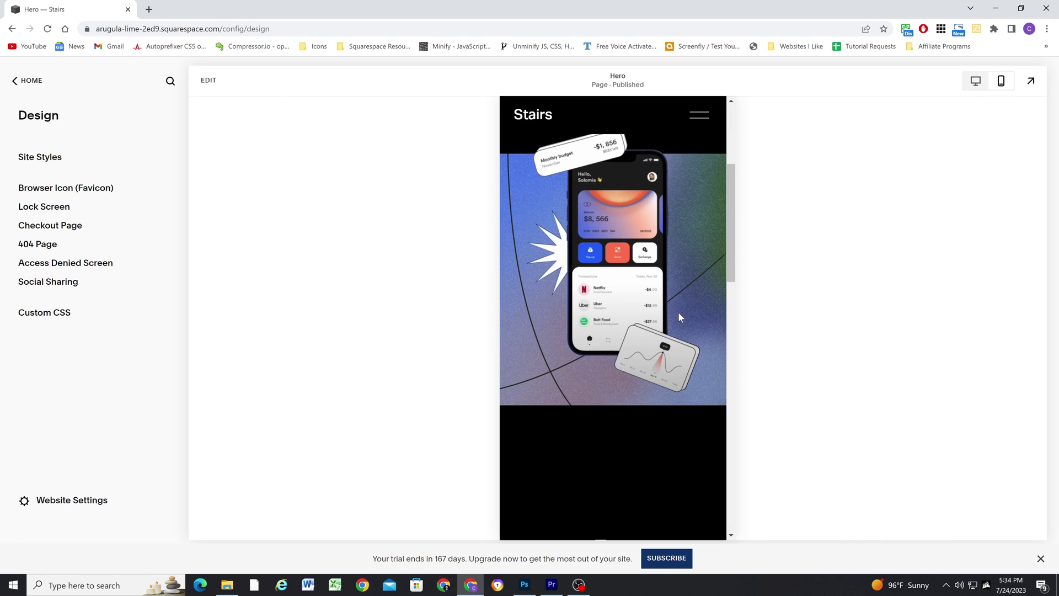
{"action": "scroll", "coordinate": [679, 284], "scroll_direction": "up", "scroll_amount": 4}
{"action": "left_click", "coordinate": [976, 80]}
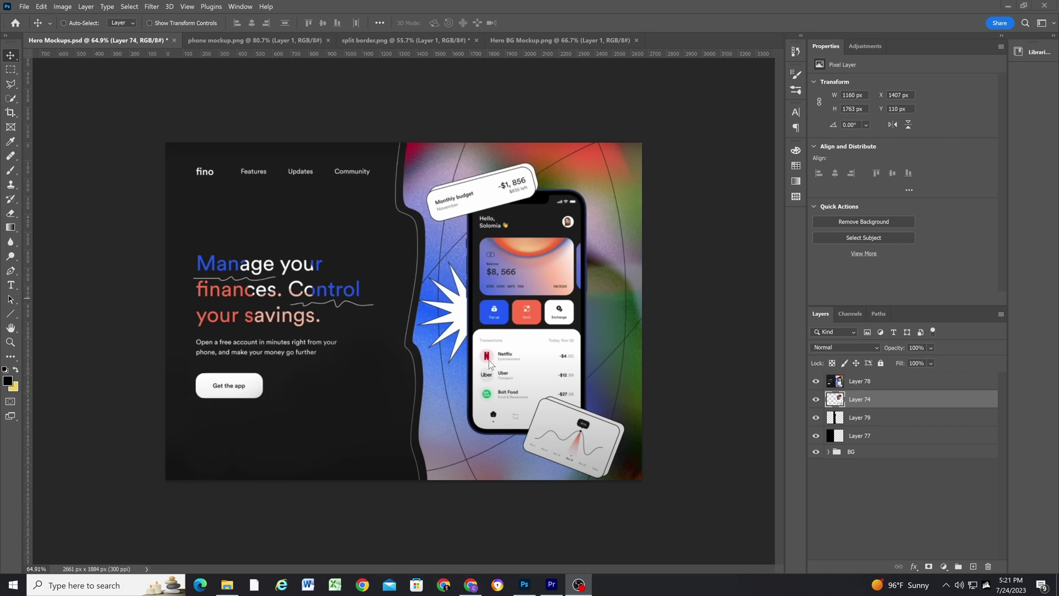
Step: Hide the Layer 78 headline text and place the phone mockup at X 1407 px, Y 110 px
{"action": "left_click", "coordinate": [817, 381]}
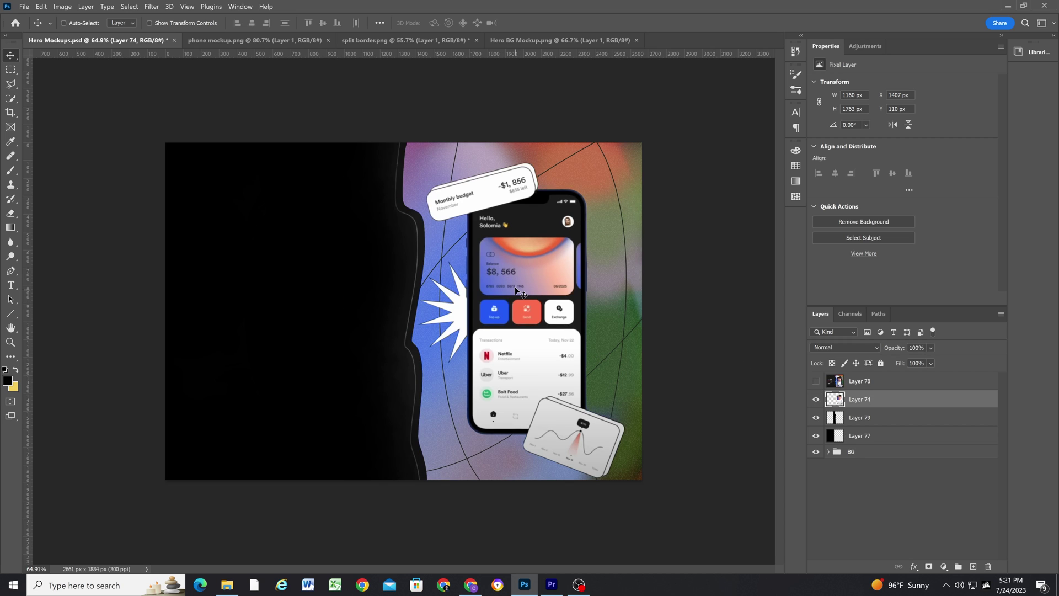
{"action": "left_click_drag", "start_coordinate": [538, 301], "coordinate": [286, 473]}
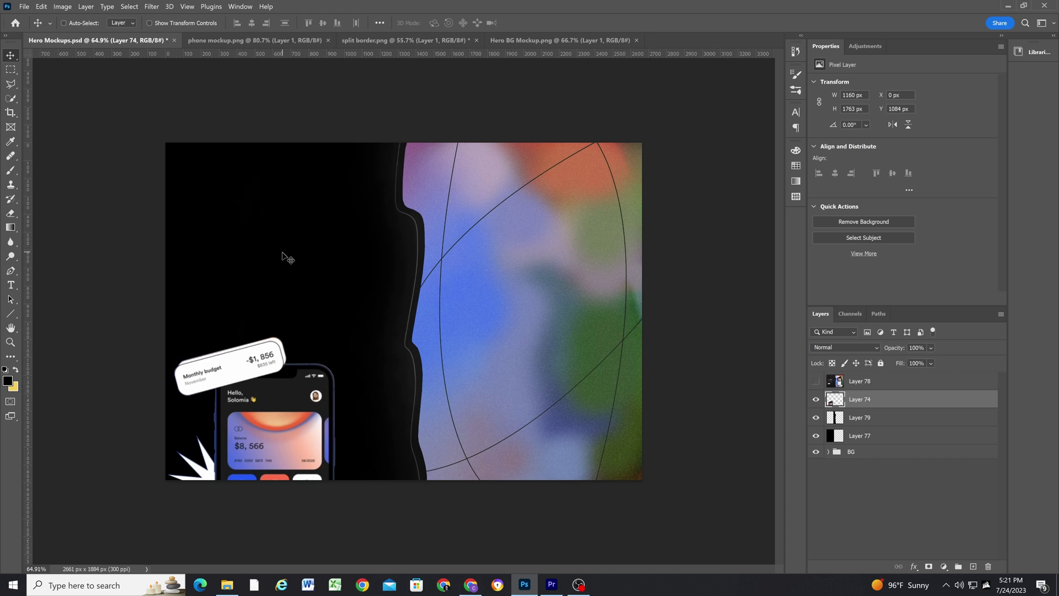
{"action": "left_click_drag", "start_coordinate": [283, 256], "coordinate": [534, 83]}
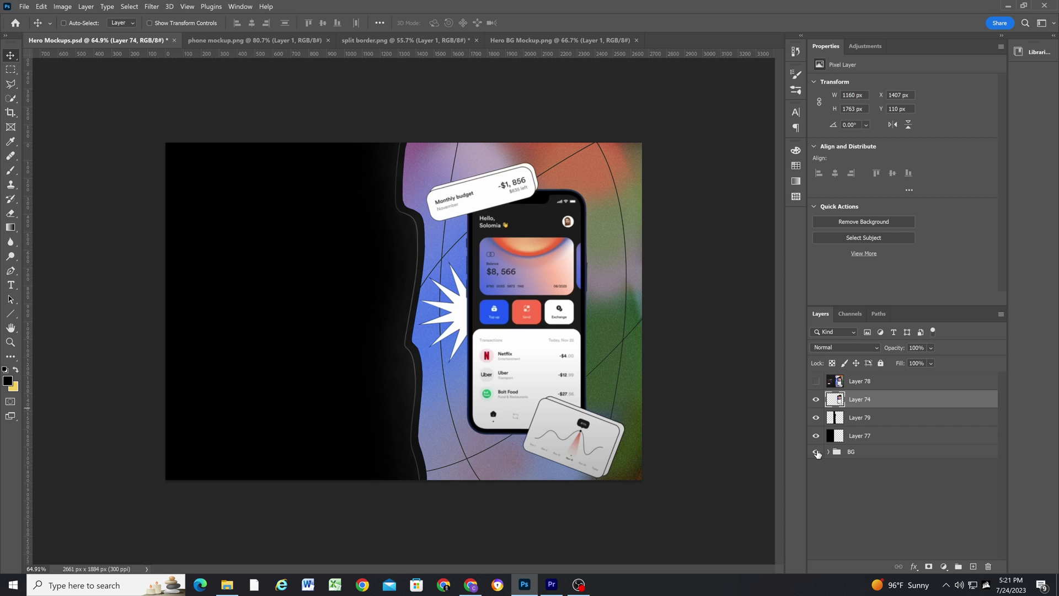
Step: Show only the phone mockup Layer 74 and crop the canvas to its pixels
{"action": "left_click", "coordinate": [815, 400], "text": "alt"}
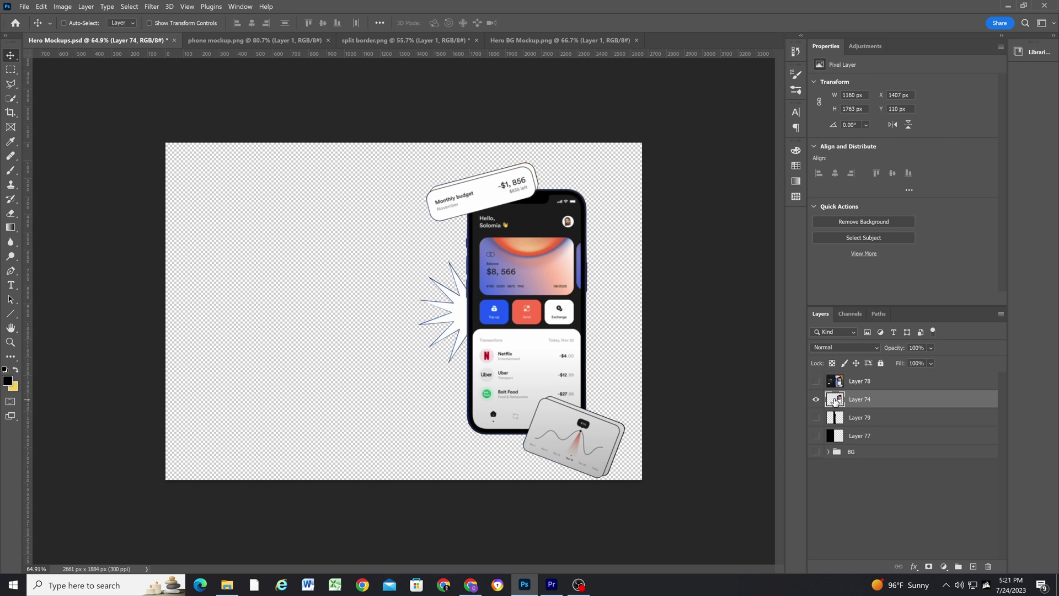
{"action": "left_click", "coordinate": [837, 400], "text": "ctrl"}
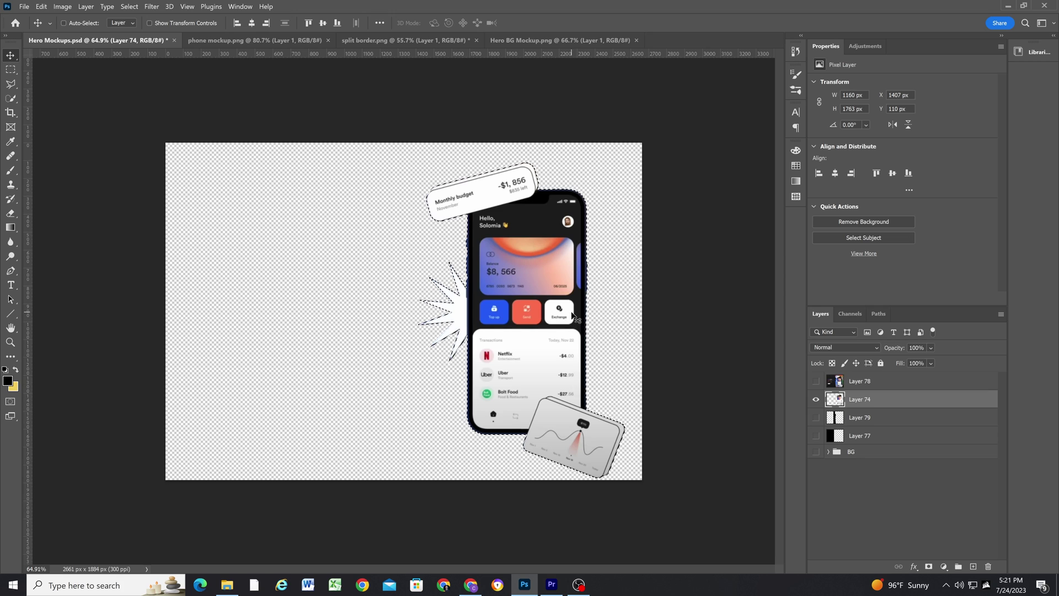
{"action": "left_click", "coordinate": [62, 7]}
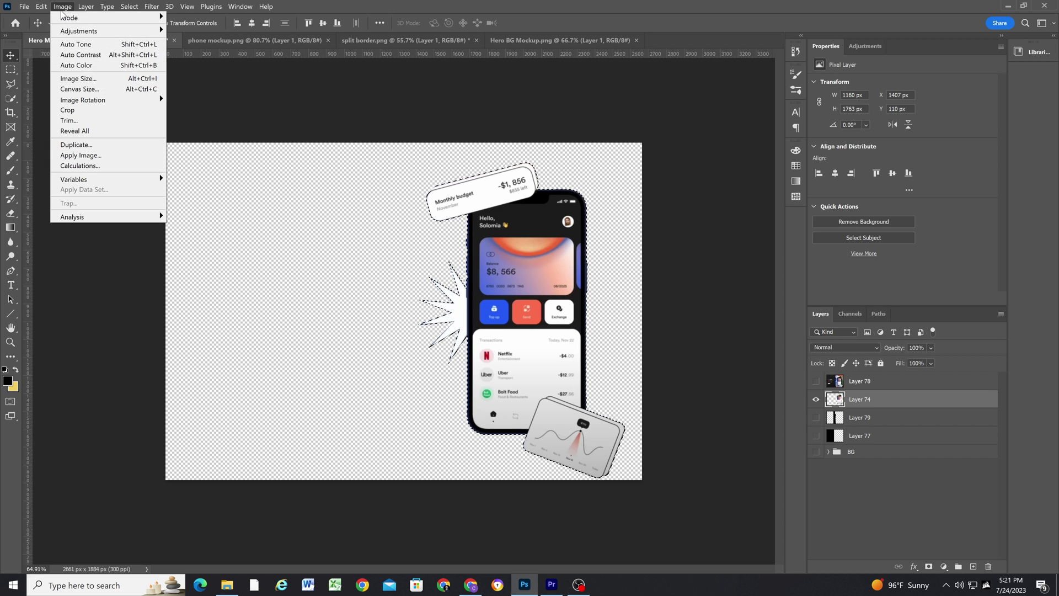
{"action": "left_click", "coordinate": [67, 110]}
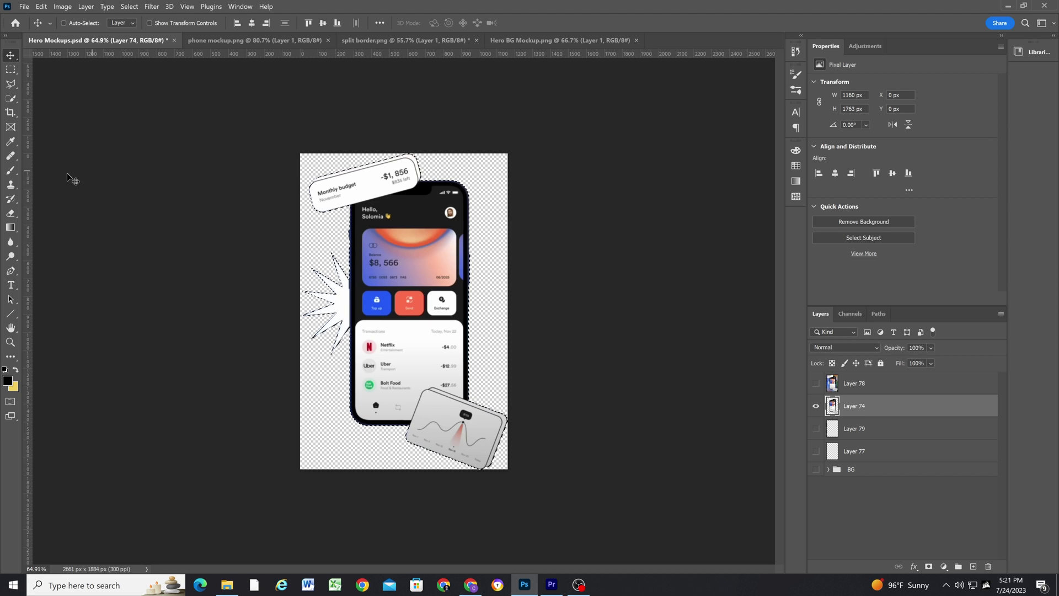
Step: Check the Export As options, then undo the crop to restore the 2661 × 1884 px canvas
{"action": "left_click", "coordinate": [24, 6]}
{"action": "mouse_move", "coordinate": [50, 194]}
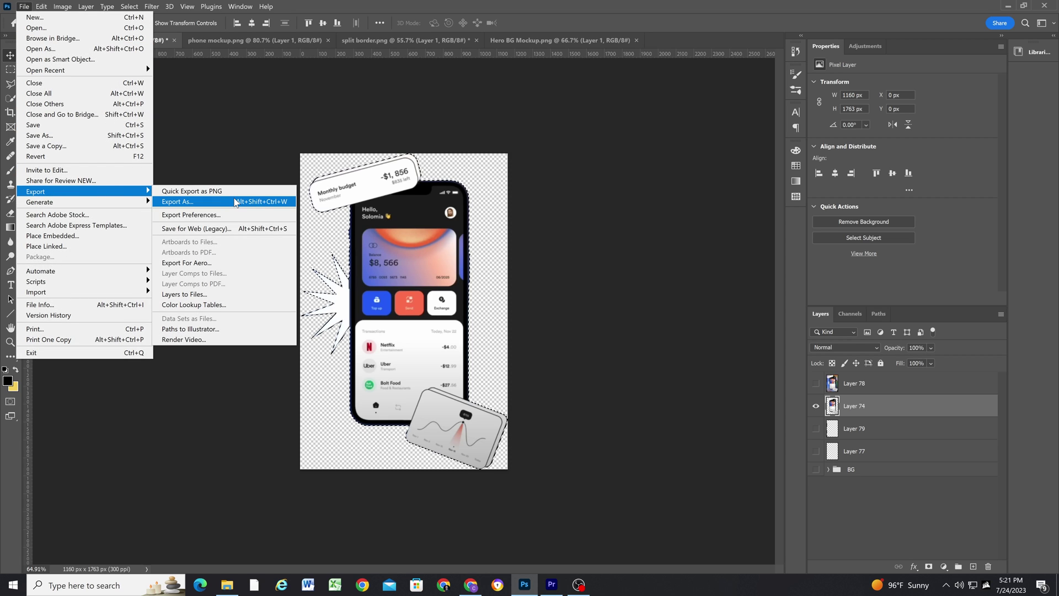
{"action": "left_click", "coordinate": [583, 5]}
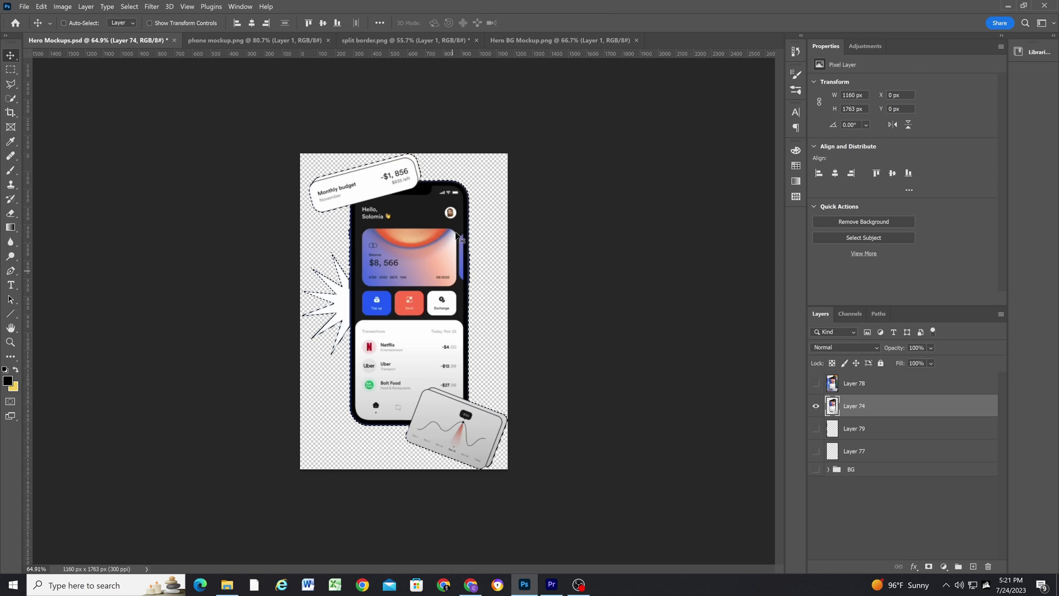
{"action": "key", "text": "ctrl+z"}
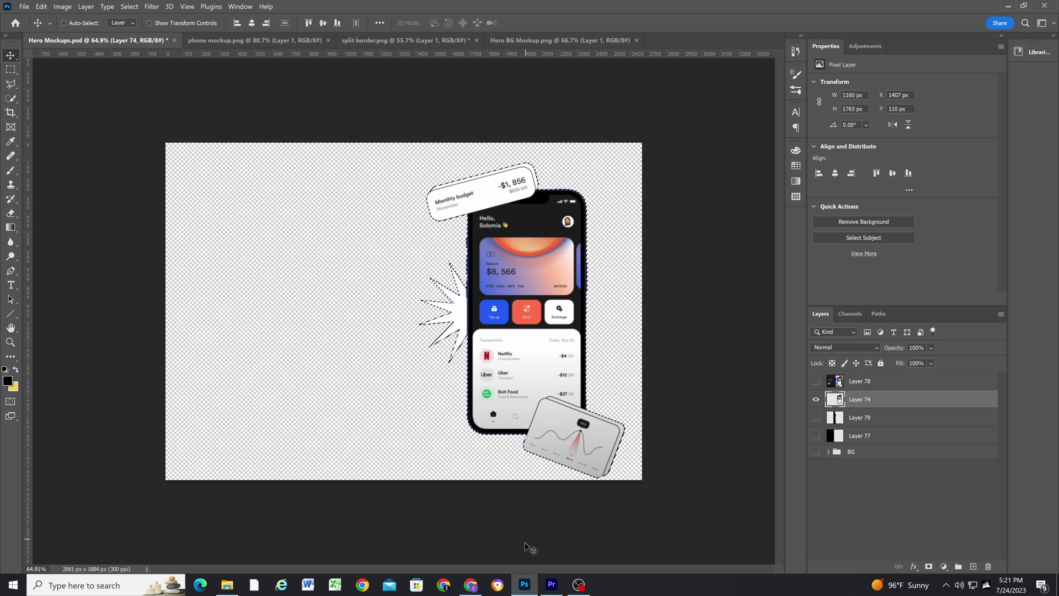
Step: Check the Stairs hero with headline, button and phone mockup in mobile and desktop views
{"action": "left_click", "coordinate": [468, 585]}
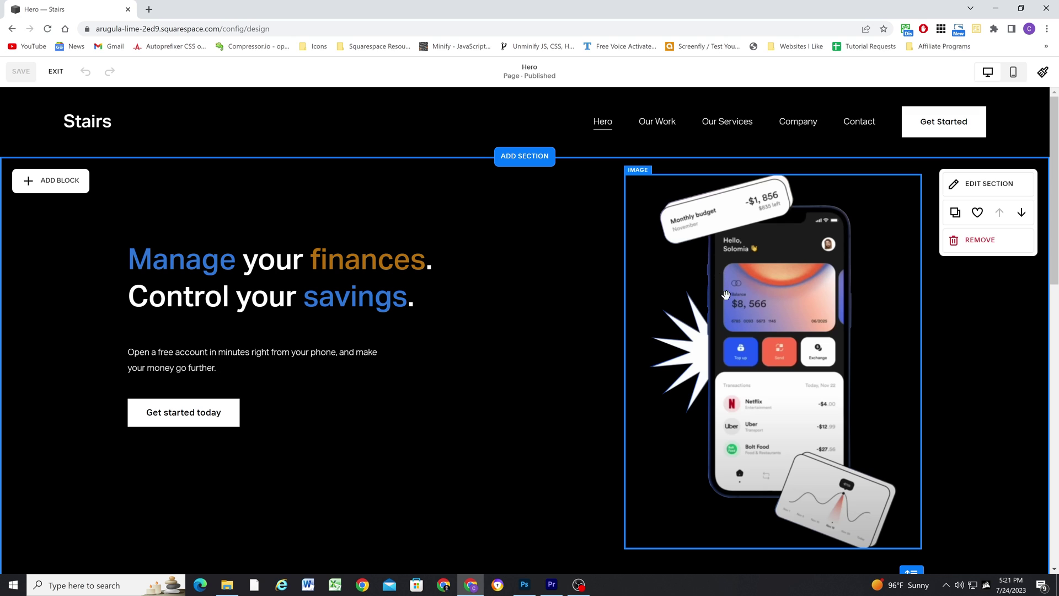
{"action": "left_click", "coordinate": [1014, 72]}
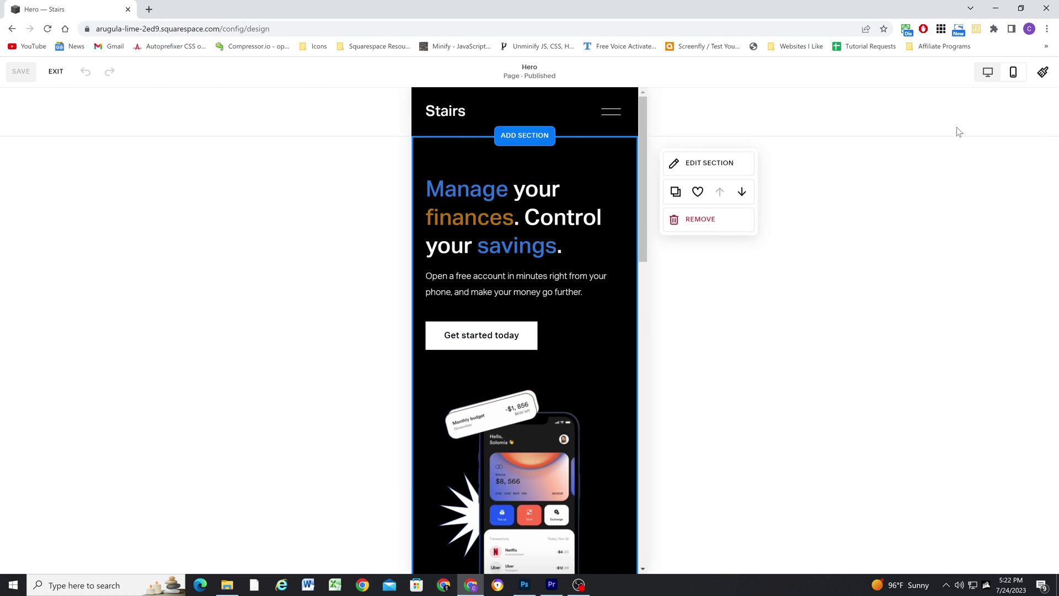
{"action": "left_click", "coordinate": [988, 74]}
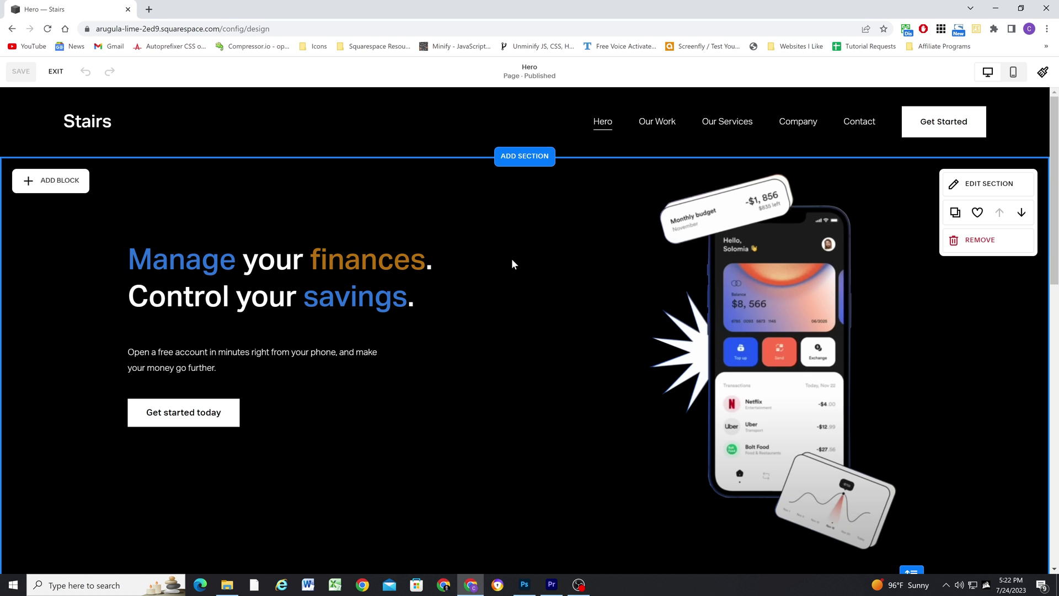
Step: Show Layer 79, Layer 77 and BG, deselect, and hide the phone mockup Layer 74
{"action": "left_click", "coordinate": [524, 584]}
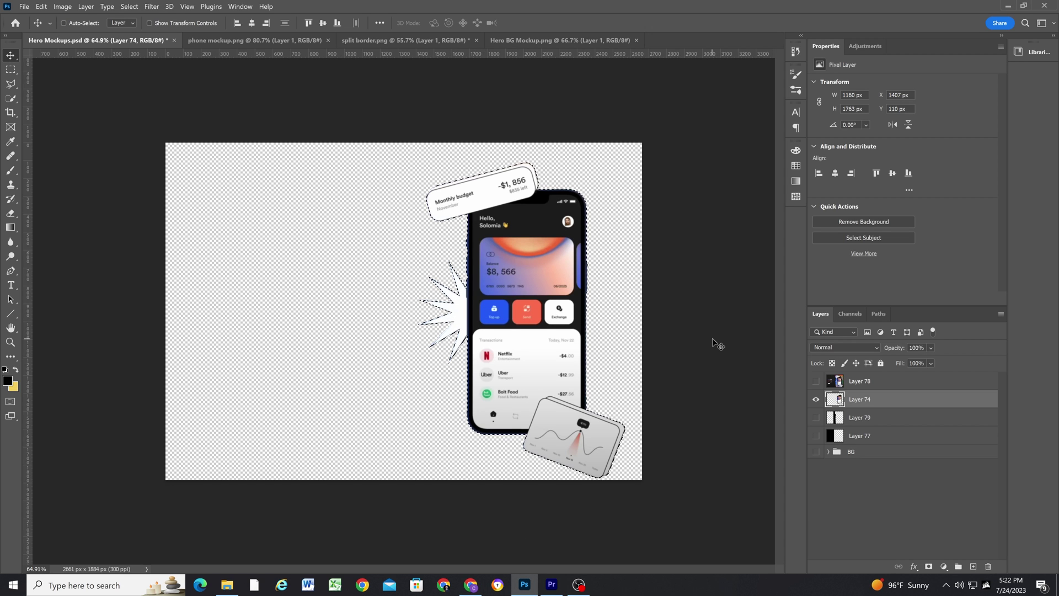
{"action": "left_click_drag", "start_coordinate": [818, 421], "coordinate": [816, 452]}
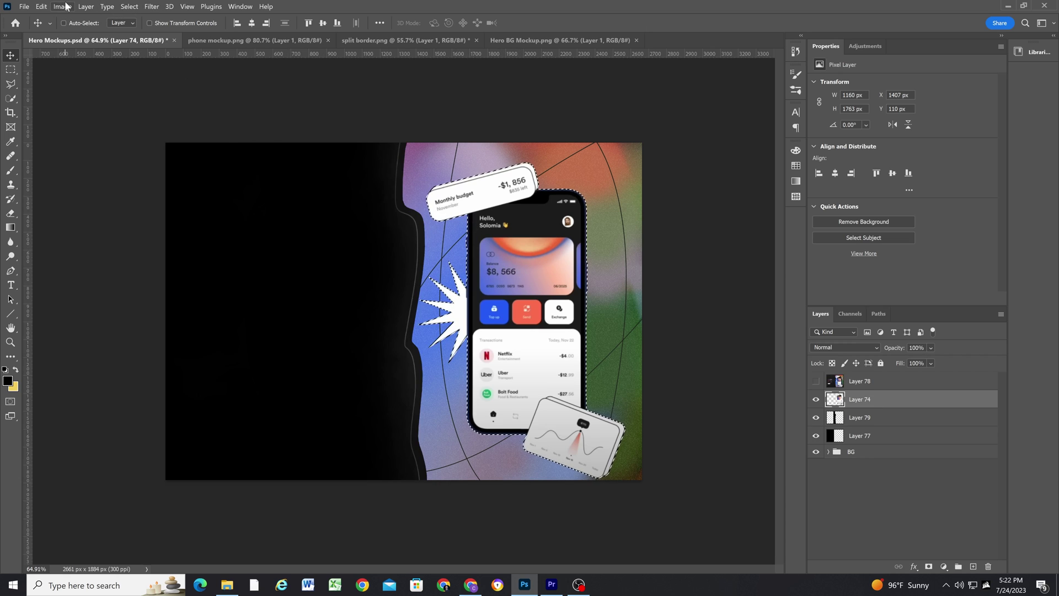
{"action": "left_click", "coordinate": [129, 6]}
{"action": "left_click", "coordinate": [135, 24]}
{"action": "left_click", "coordinate": [817, 399]}
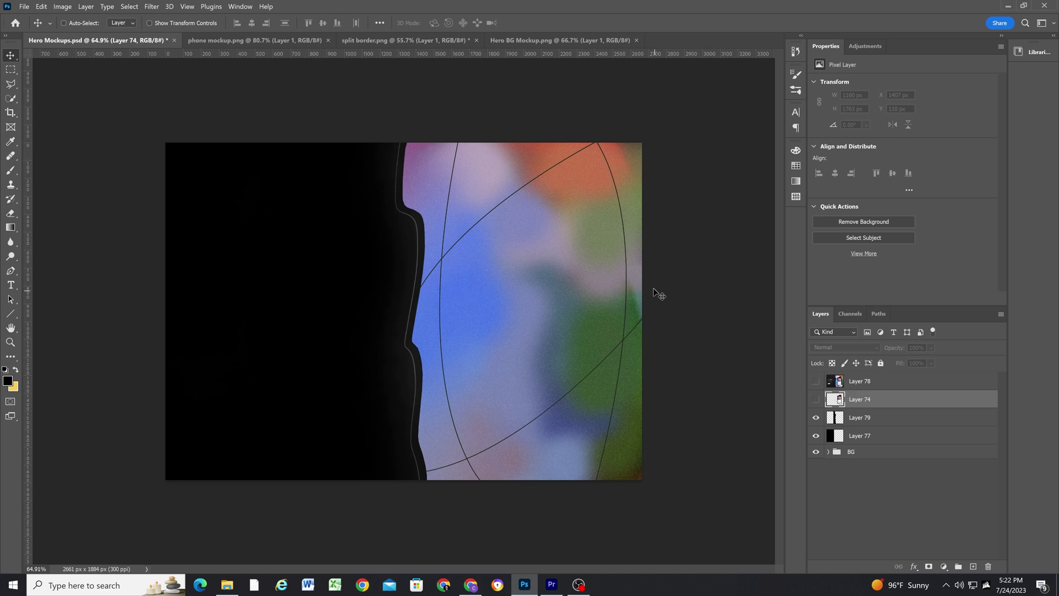
{"action": "left_click", "coordinate": [1004, 6]}
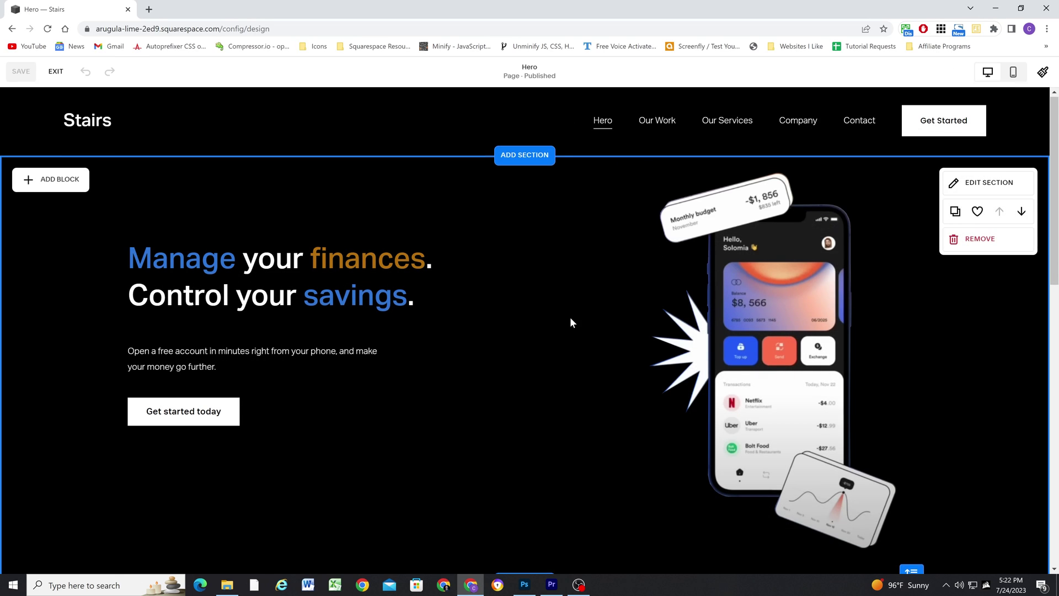
{"action": "scroll", "coordinate": [570, 319], "scroll_direction": "down", "scroll_amount": 5}
{"action": "scroll", "coordinate": [571, 320], "scroll_direction": "down", "scroll_amount": 4}
{"action": "scroll", "coordinate": [581, 279], "scroll_direction": "up", "scroll_amount": 1}
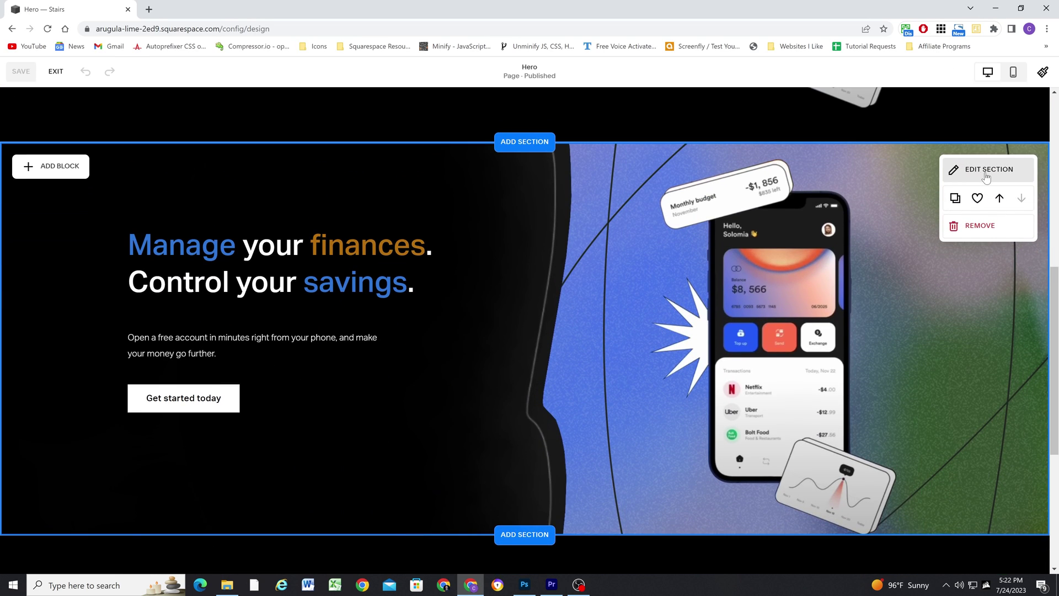
{"action": "left_click", "coordinate": [948, 178]}
{"action": "left_click", "coordinate": [940, 201]}
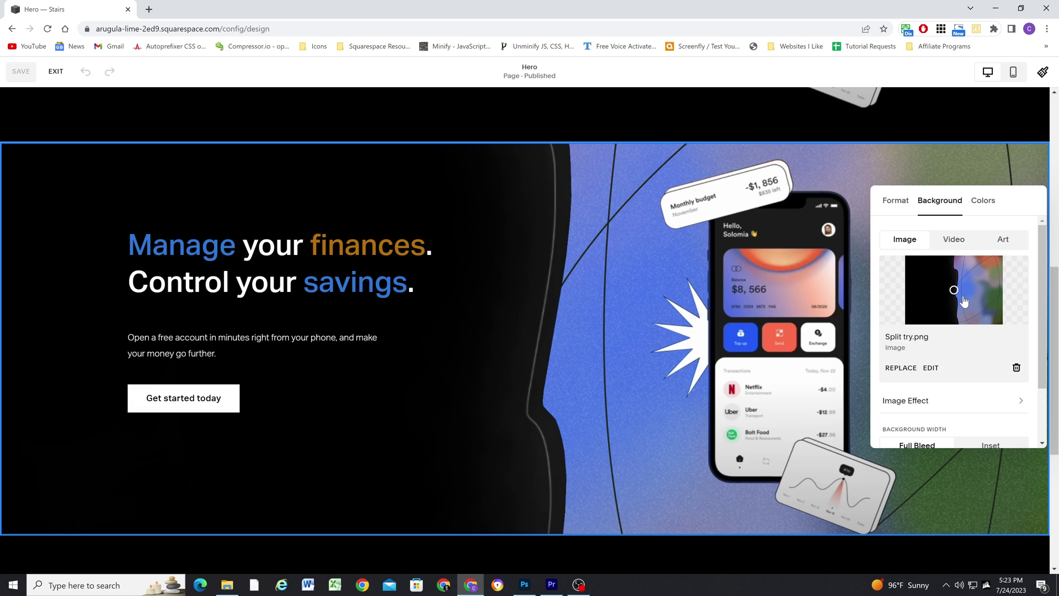
{"action": "left_click", "coordinate": [478, 188]}
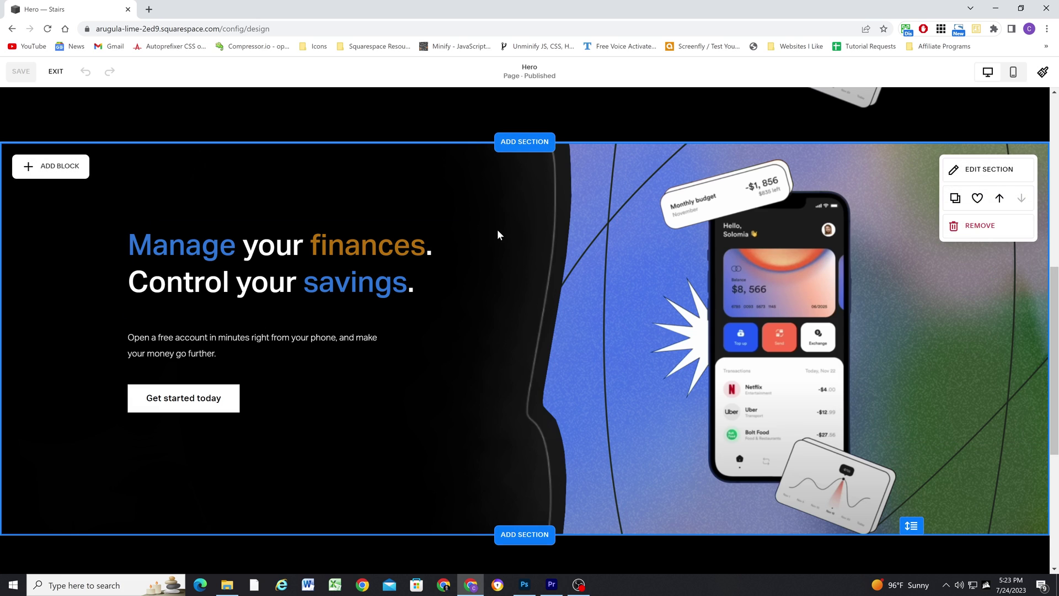
Step: In mobile view, shift the Split try.png focal point so the black panel sits behind the headline
{"action": "left_click", "coordinate": [1013, 72]}
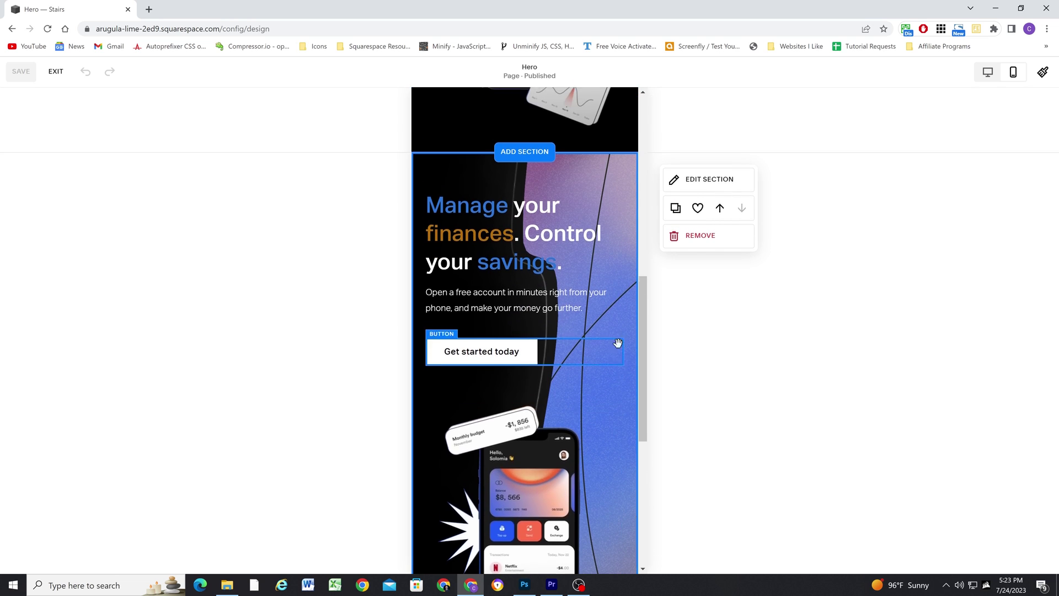
{"action": "left_click", "coordinate": [689, 232]}
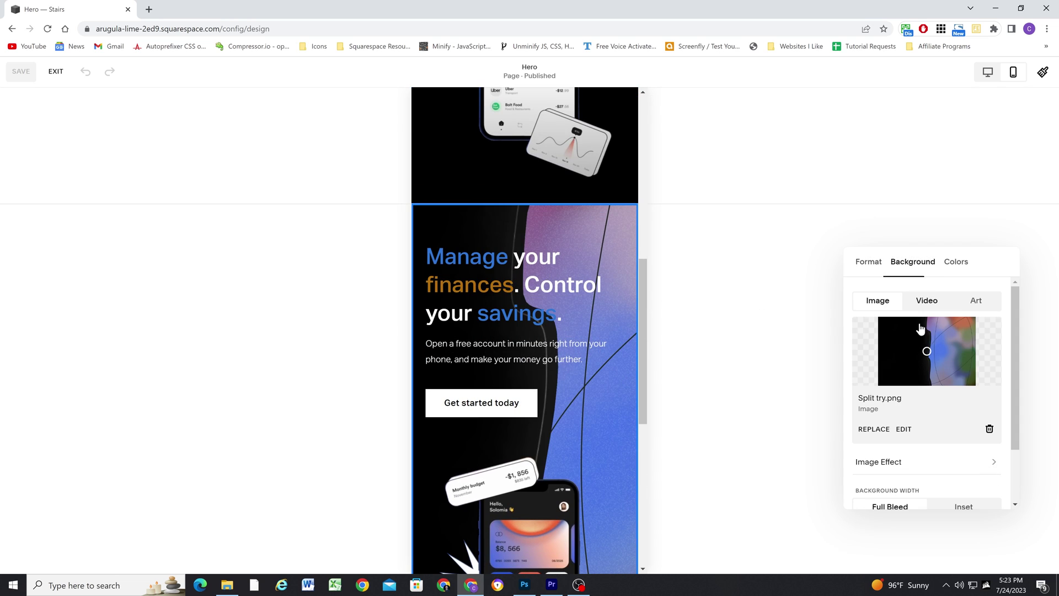
{"action": "left_click_drag", "start_coordinate": [927, 351], "coordinate": [901, 351]}
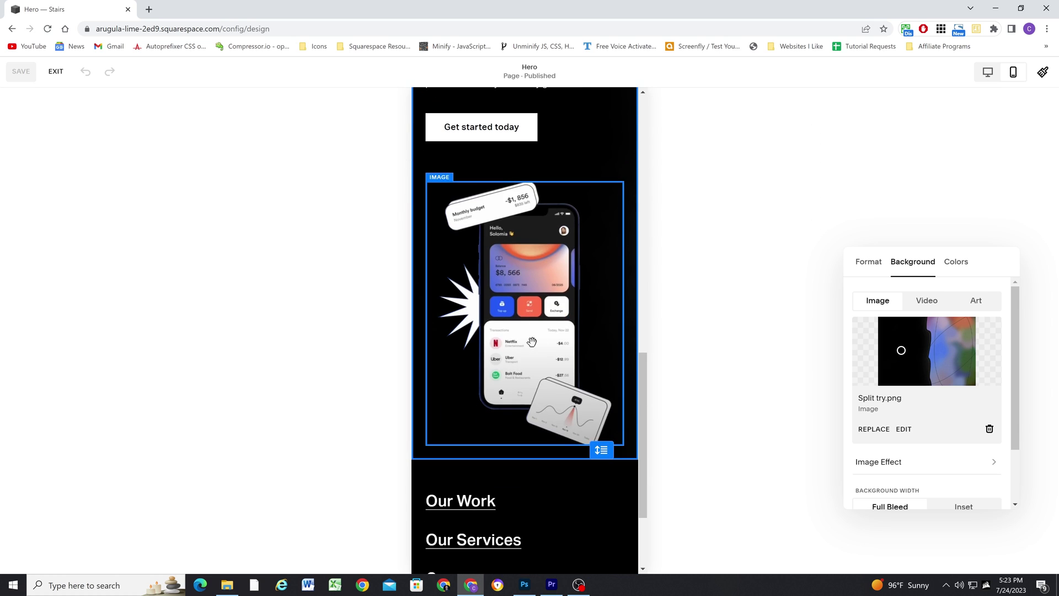
{"action": "left_click", "coordinate": [957, 349]}
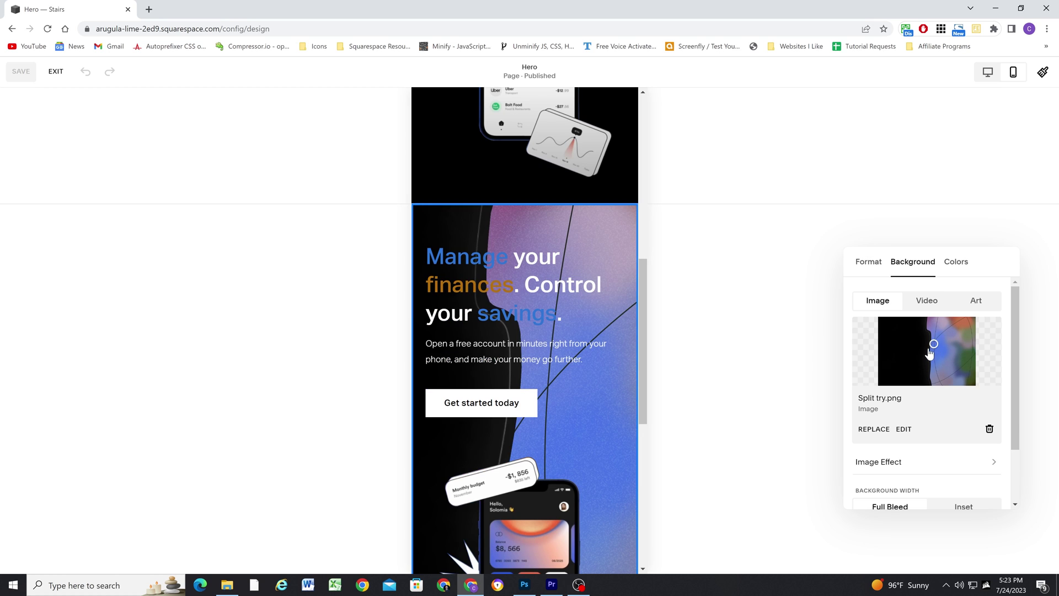
Step: Return the Squarespace editor to the desktop layout preview of the hero section
{"action": "left_click", "coordinate": [988, 71]}
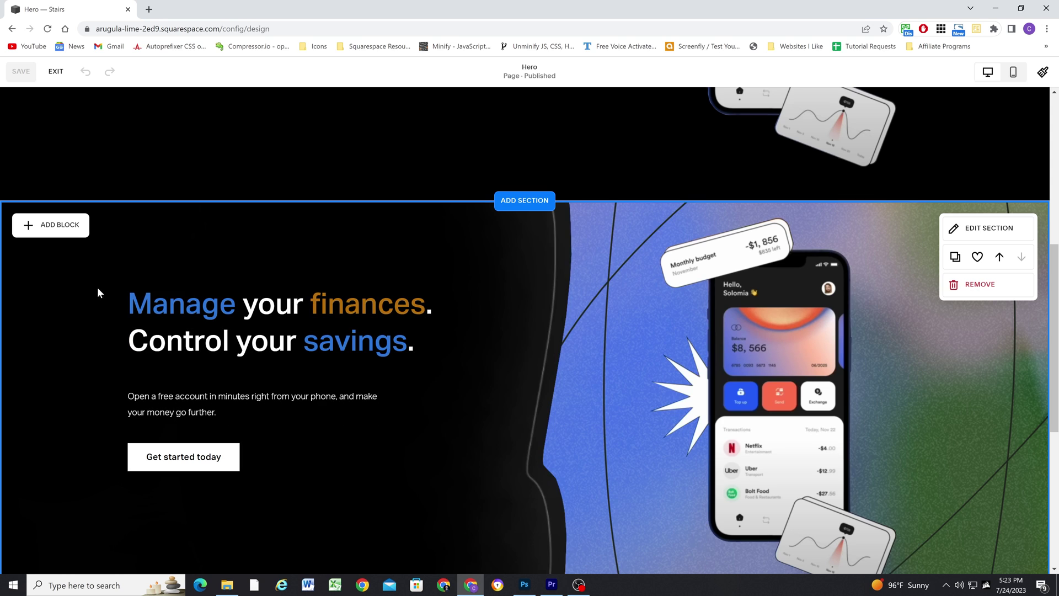
{"action": "scroll", "coordinate": [118, 295], "scroll_direction": "down", "scroll_amount": 2}
{"action": "scroll", "coordinate": [113, 304], "scroll_direction": "up", "scroll_amount": 1}
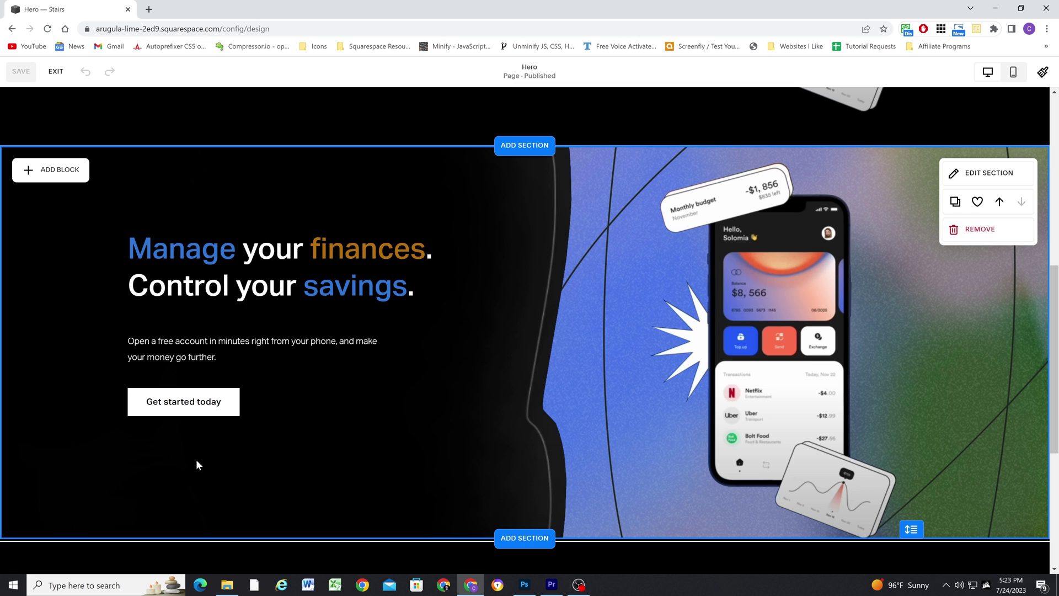
Step: Add a shape block below the Get started today button, resize it to a small square
{"action": "left_click", "coordinate": [44, 169]}
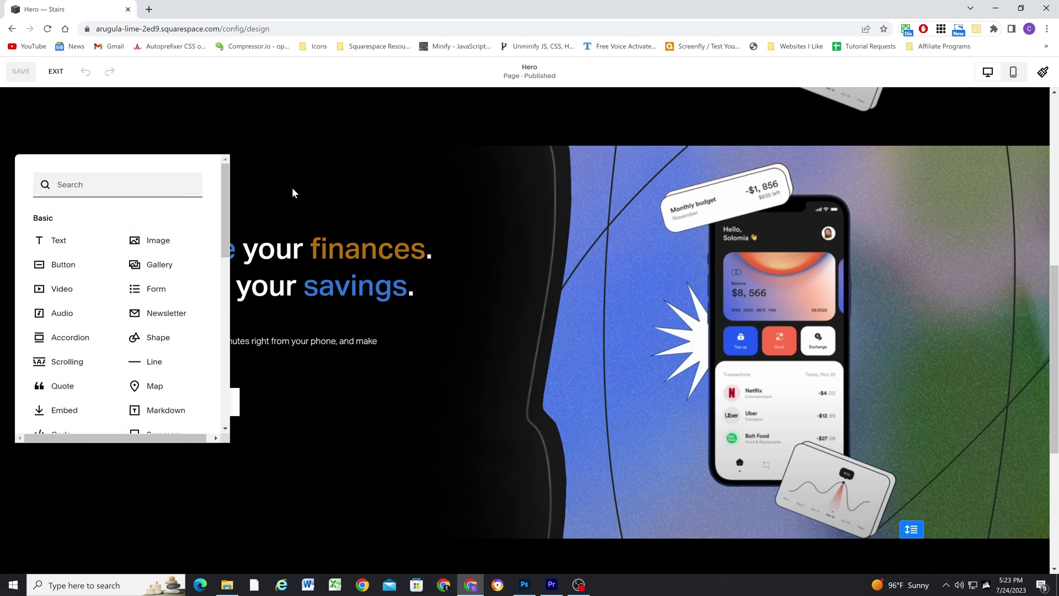
{"action": "left_click", "coordinate": [157, 337]}
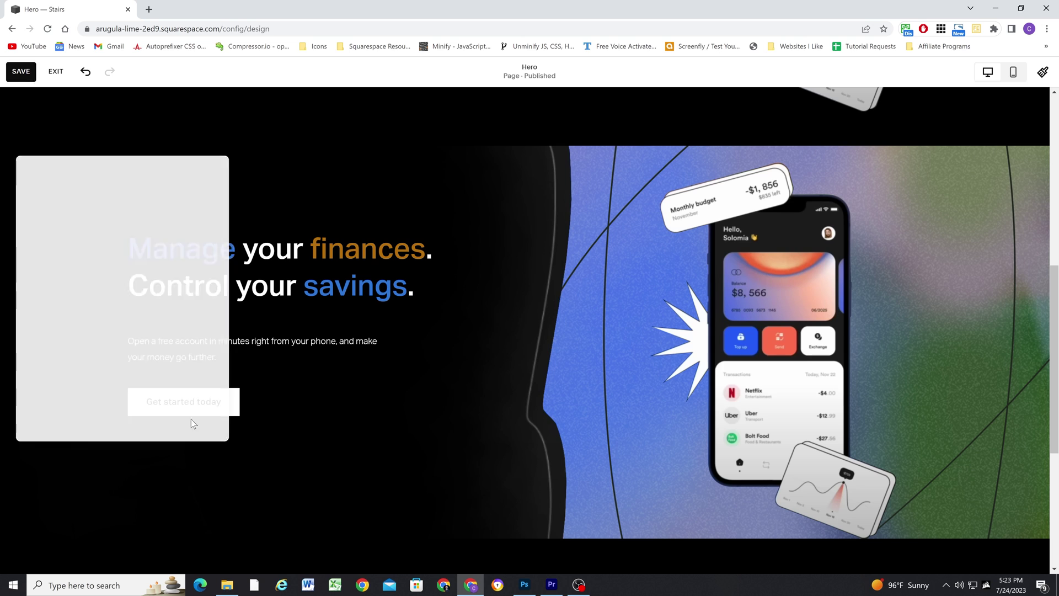
{"action": "left_click_drag", "start_coordinate": [326, 247], "coordinate": [164, 242]}
{"action": "left_click_drag", "start_coordinate": [145, 299], "coordinate": [145, 450]}
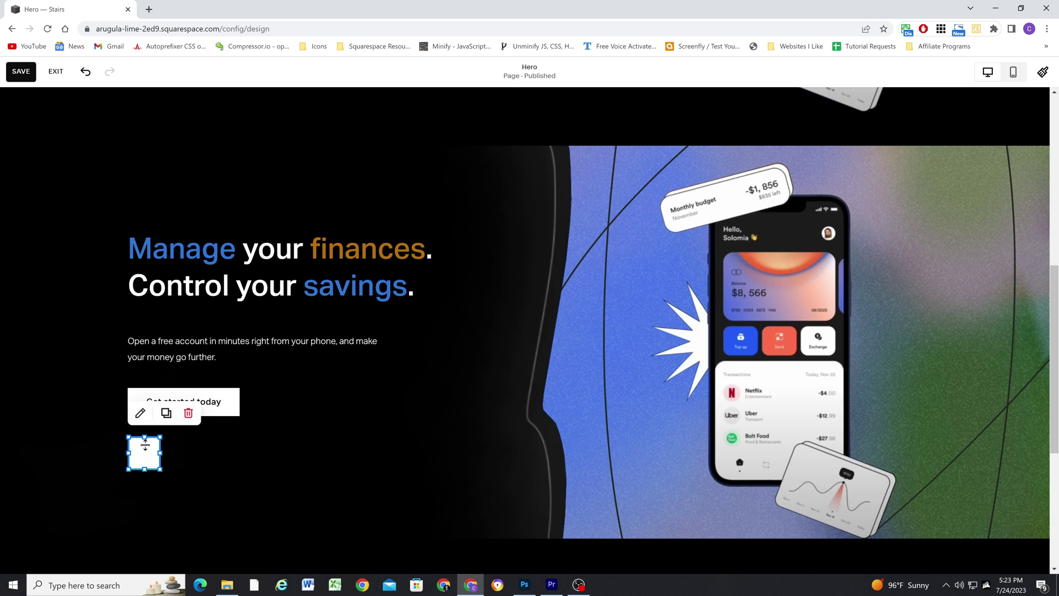
{"action": "left_click", "coordinate": [139, 417]}
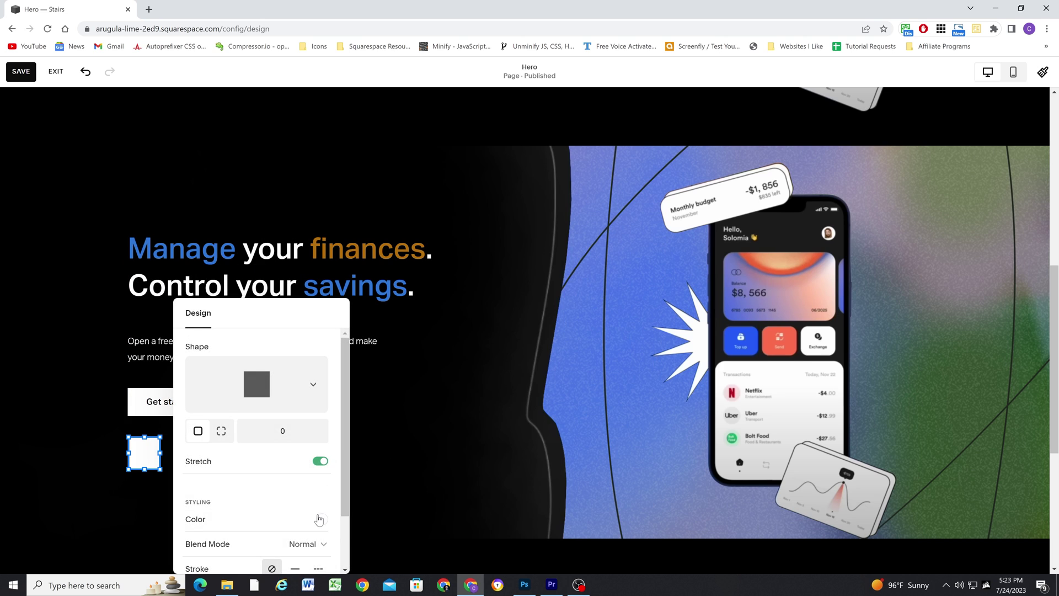
{"action": "left_click", "coordinate": [319, 519]}
Step: Make the shape black and, on mobile, stretch it behind the hero text and button
{"action": "left_click", "coordinate": [485, 506]}
{"action": "left_click", "coordinate": [479, 380]}
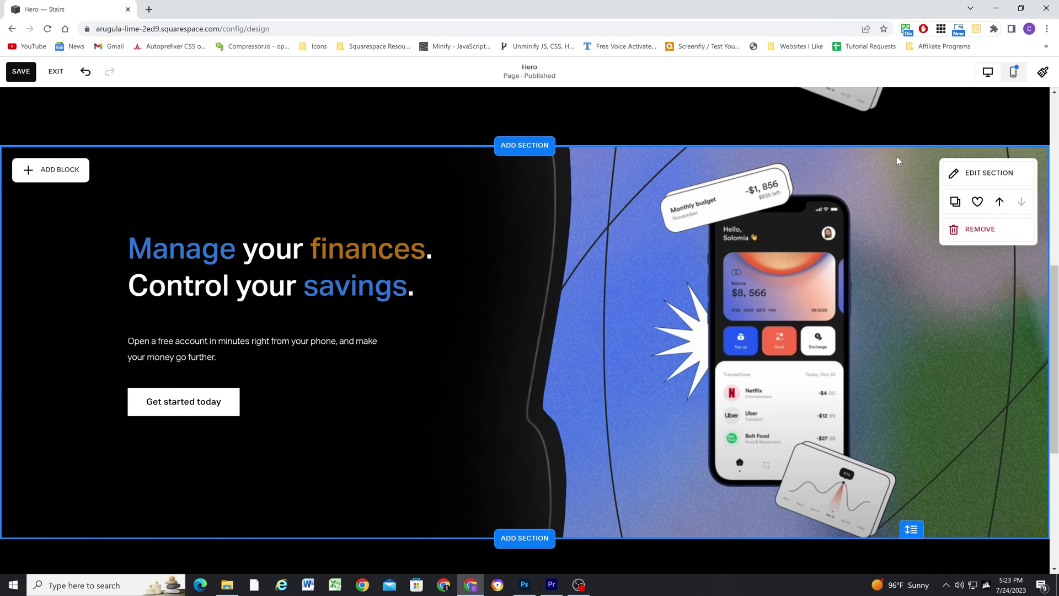
{"action": "left_click", "coordinate": [1013, 72]}
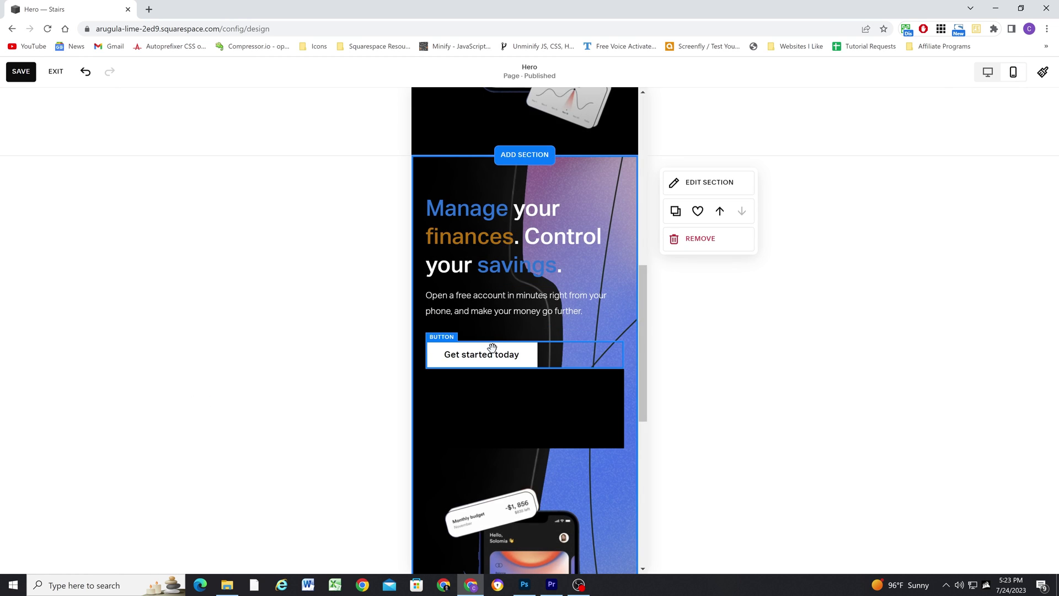
{"action": "left_click_drag", "start_coordinate": [516, 409], "coordinate": [495, 215]}
{"action": "left_click_drag", "start_coordinate": [594, 197], "coordinate": [636, 196]}
{"action": "left_click_drag", "start_coordinate": [529, 238], "coordinate": [530, 408]}
{"action": "left_click", "coordinate": [722, 167]}
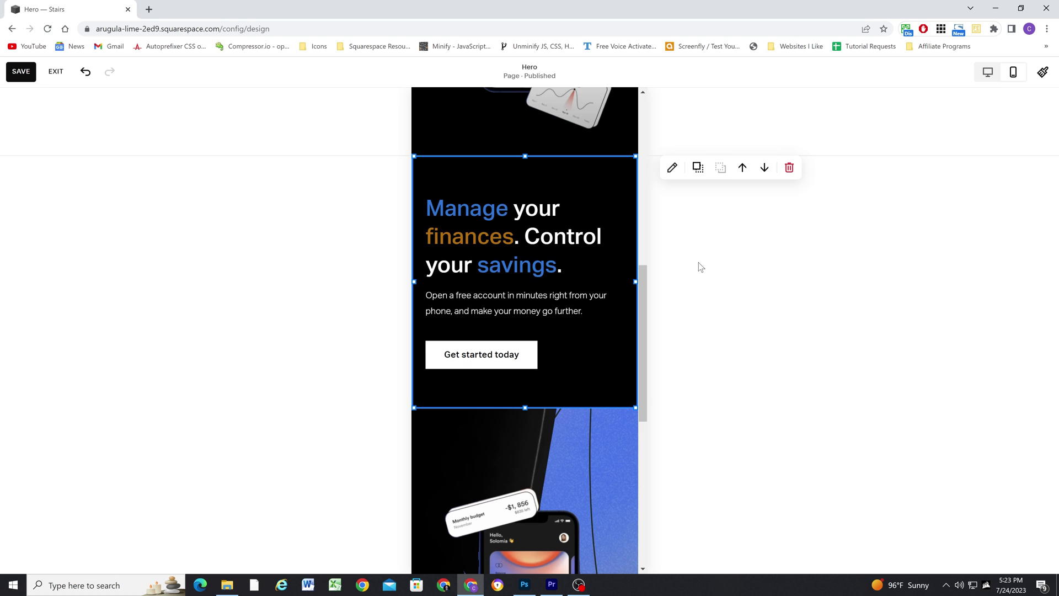
Step: On mobile, move the phone mockup image up and shorten the hero section's height
{"action": "scroll", "coordinate": [527, 449], "scroll_direction": "down", "scroll_amount": 2}
{"action": "left_click_drag", "start_coordinate": [528, 449], "coordinate": [524, 361]}
{"action": "scroll", "coordinate": [544, 429], "scroll_direction": "down", "scroll_amount": 3}
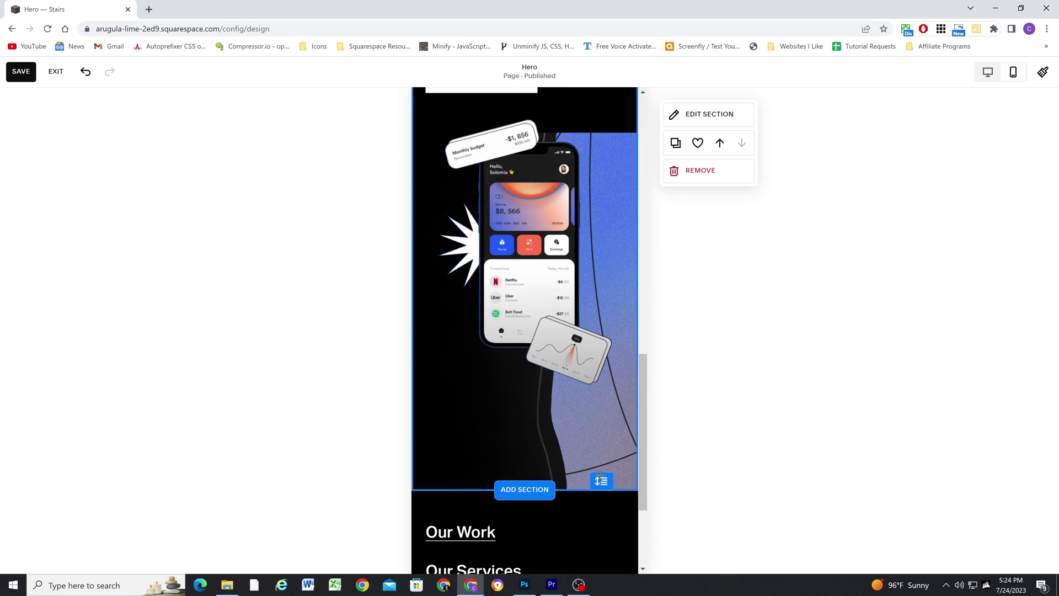
{"action": "left_click_drag", "start_coordinate": [610, 480], "coordinate": [601, 411]}
{"action": "scroll", "coordinate": [627, 320], "scroll_direction": "up", "scroll_amount": 4}
{"action": "scroll", "coordinate": [629, 249], "scroll_direction": "down", "scroll_amount": 1}
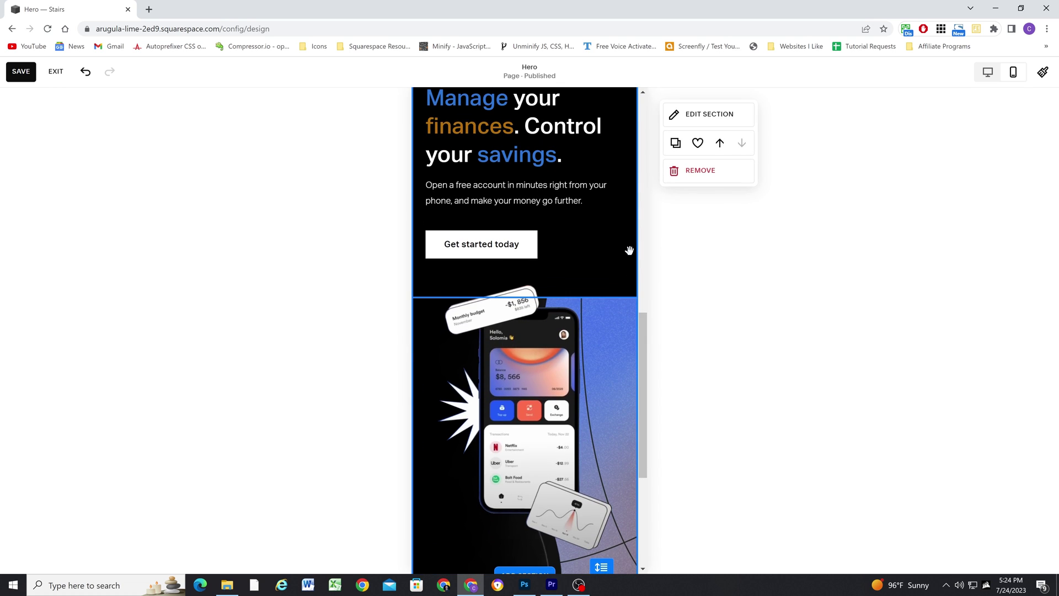
{"action": "scroll", "coordinate": [629, 250], "scroll_direction": "down", "scroll_amount": 1}
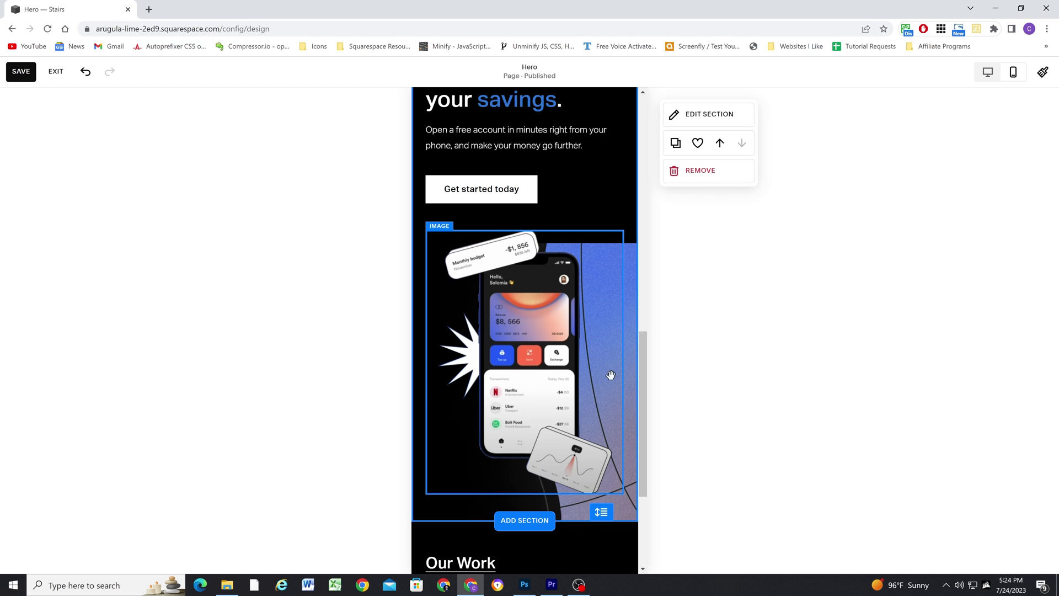
{"action": "scroll", "coordinate": [615, 375], "scroll_direction": "up", "scroll_amount": 2}
{"action": "scroll", "coordinate": [602, 386], "scroll_direction": "up", "scroll_amount": 3}
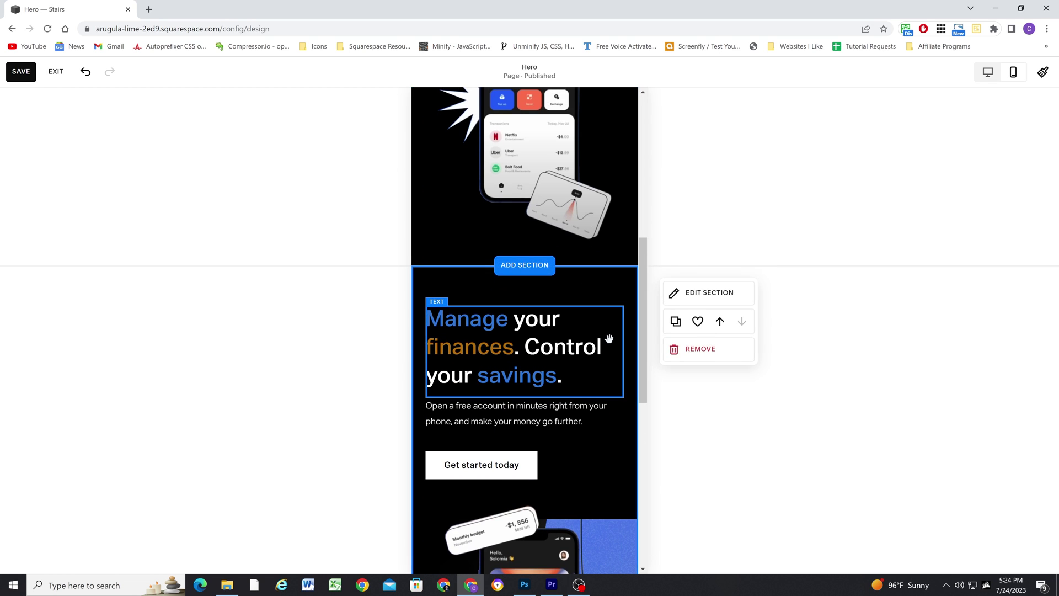
{"action": "scroll", "coordinate": [610, 337], "scroll_direction": "down", "scroll_amount": 3}
{"action": "scroll", "coordinate": [601, 408], "scroll_direction": "up", "scroll_amount": 2}
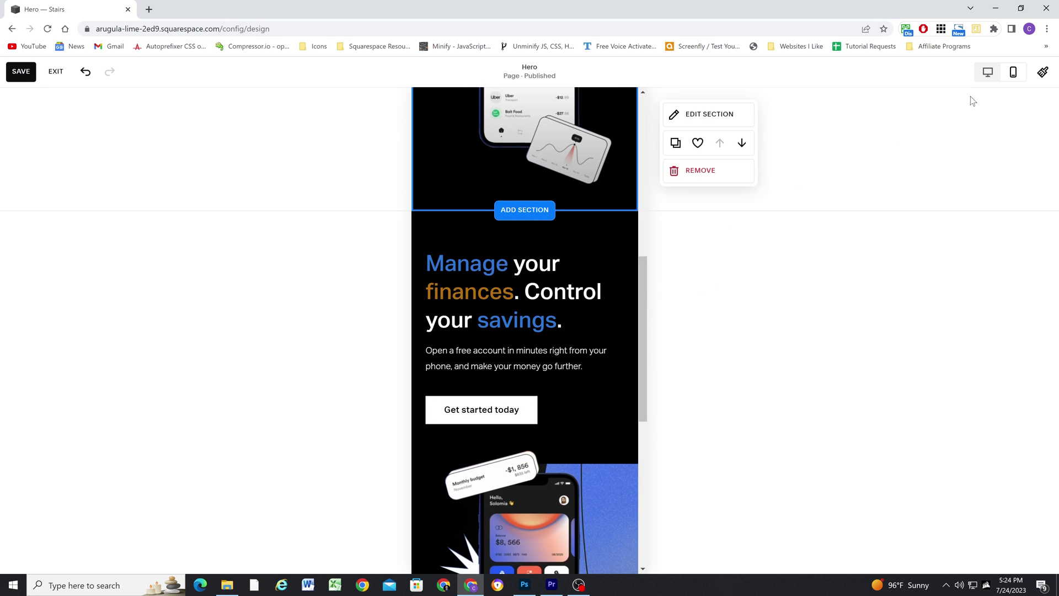
Step: Switch to the desktop preview and scroll back up to the Stairs page's top hero
{"action": "left_click", "coordinate": [988, 71]}
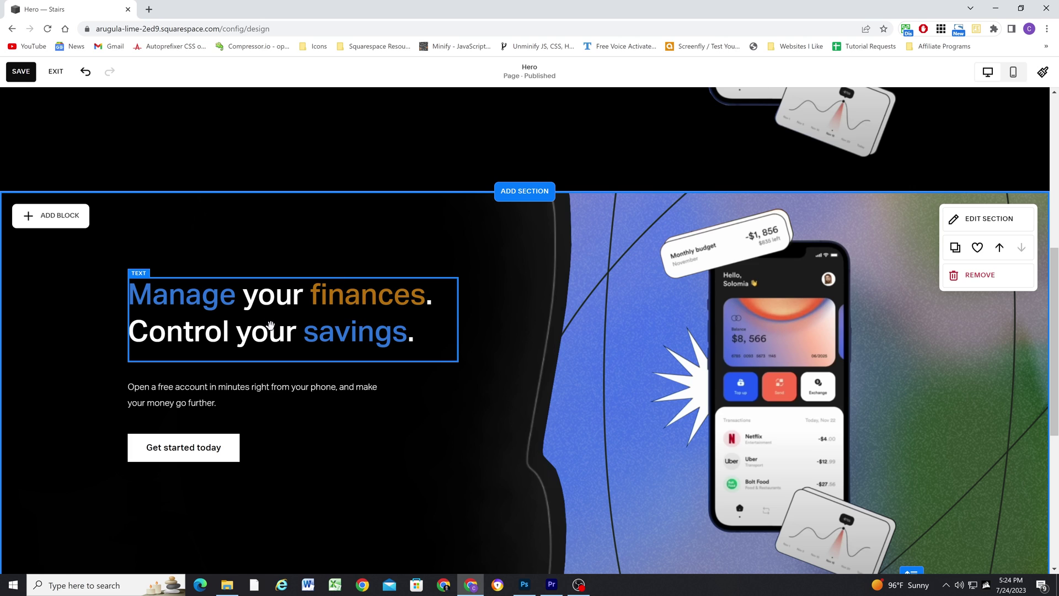
{"action": "scroll", "coordinate": [271, 326], "scroll_direction": "down", "scroll_amount": 2}
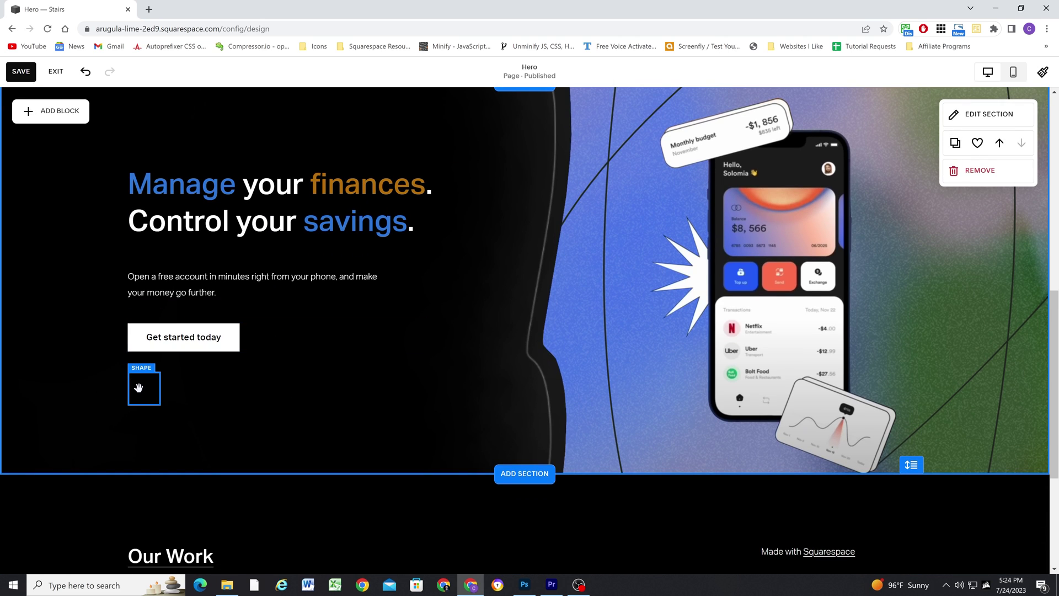
{"action": "scroll", "coordinate": [177, 444], "scroll_direction": "up", "scroll_amount": 1}
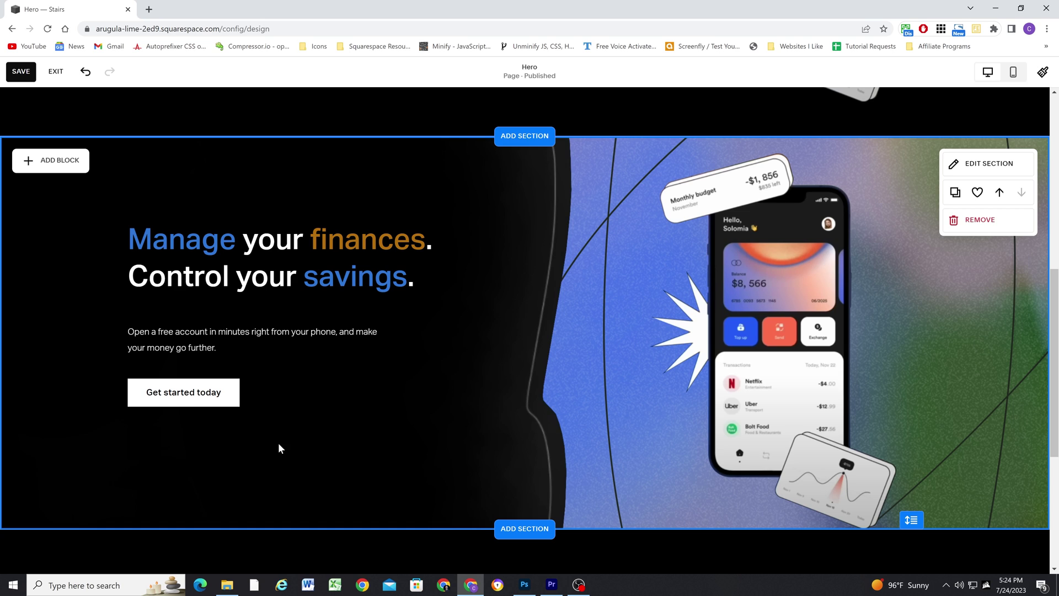
{"action": "scroll", "coordinate": [389, 473], "scroll_direction": "up", "scroll_amount": 1}
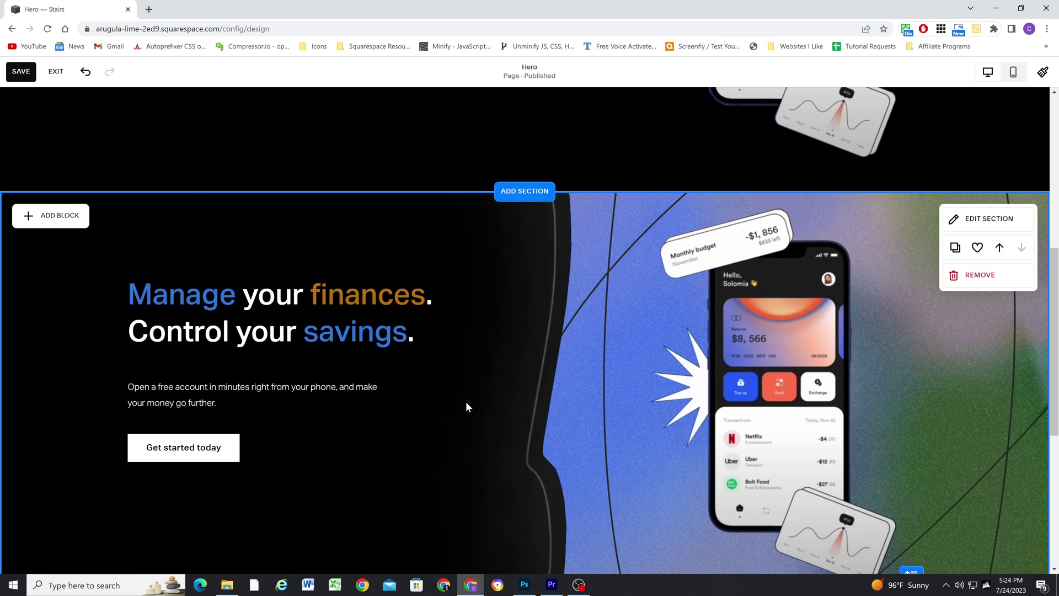
{"action": "scroll", "coordinate": [475, 353], "scroll_direction": "up", "scroll_amount": 5}
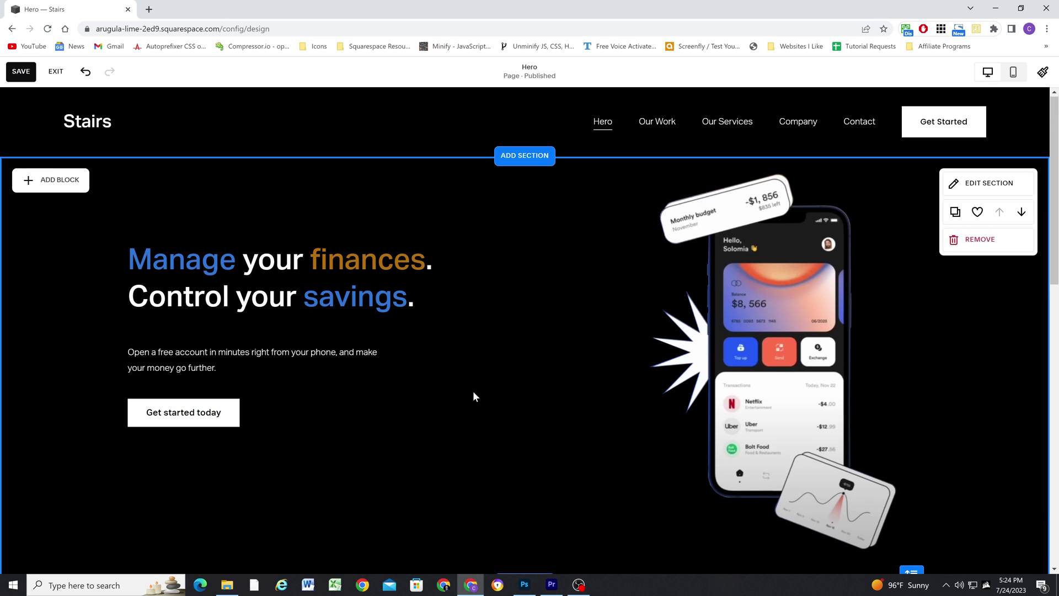
Step: In Hero Mockups.psd, hide the phone mockup and toggle the wavy border and black panel layers
{"action": "left_click", "coordinate": [517, 588]}
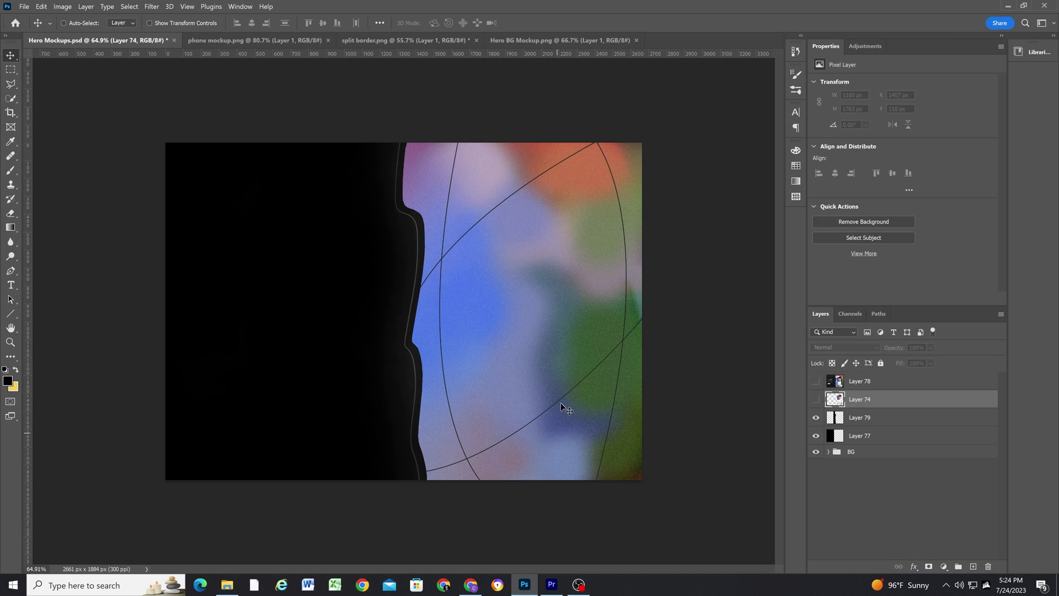
{"action": "left_click", "coordinate": [816, 401]}
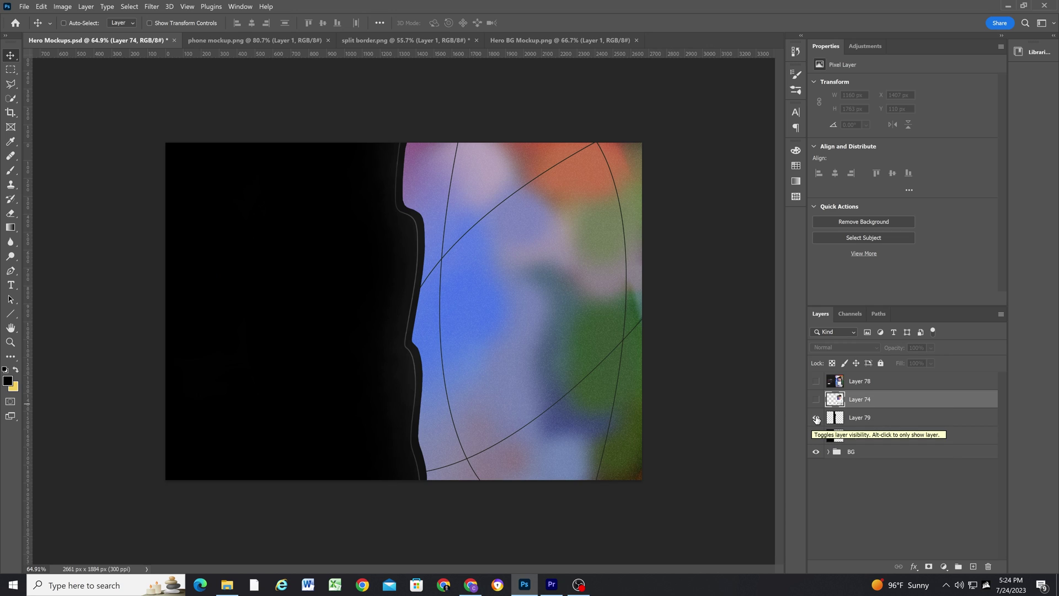
{"action": "left_click", "coordinate": [816, 416]}
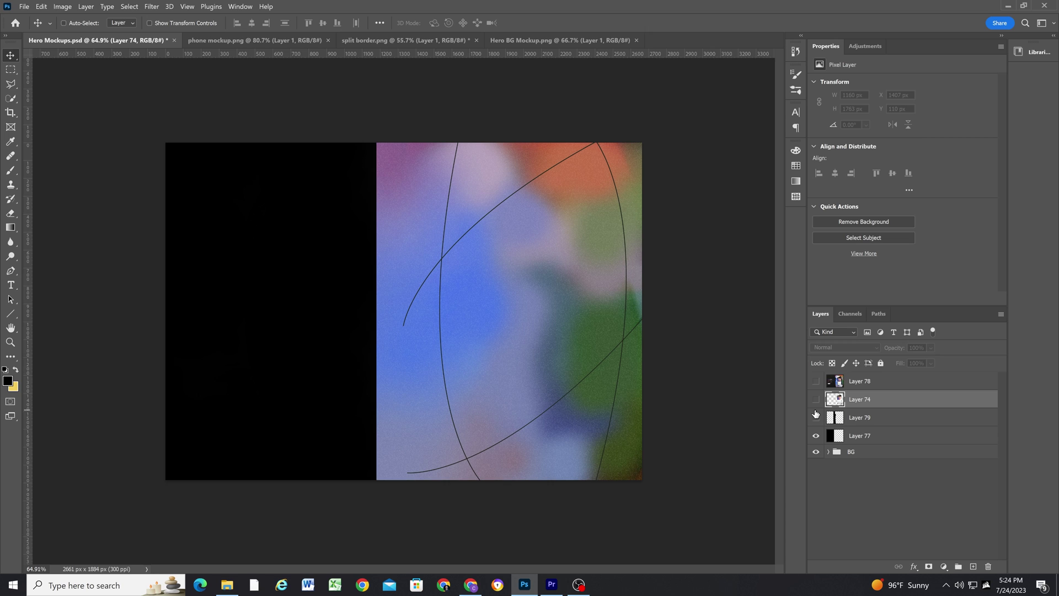
{"action": "left_click", "coordinate": [816, 437]}
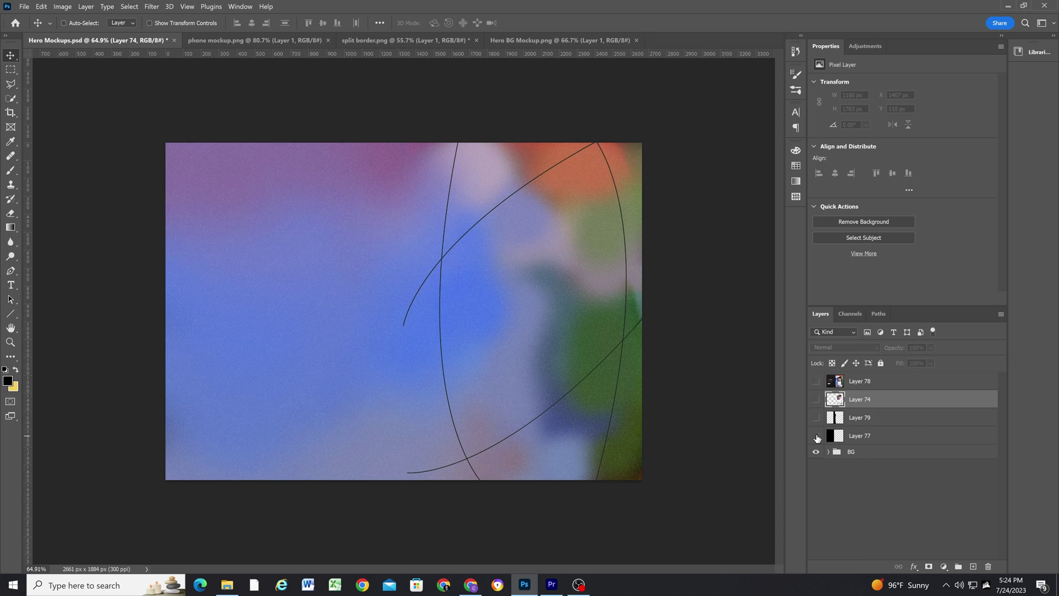
{"action": "left_click", "coordinate": [817, 437]}
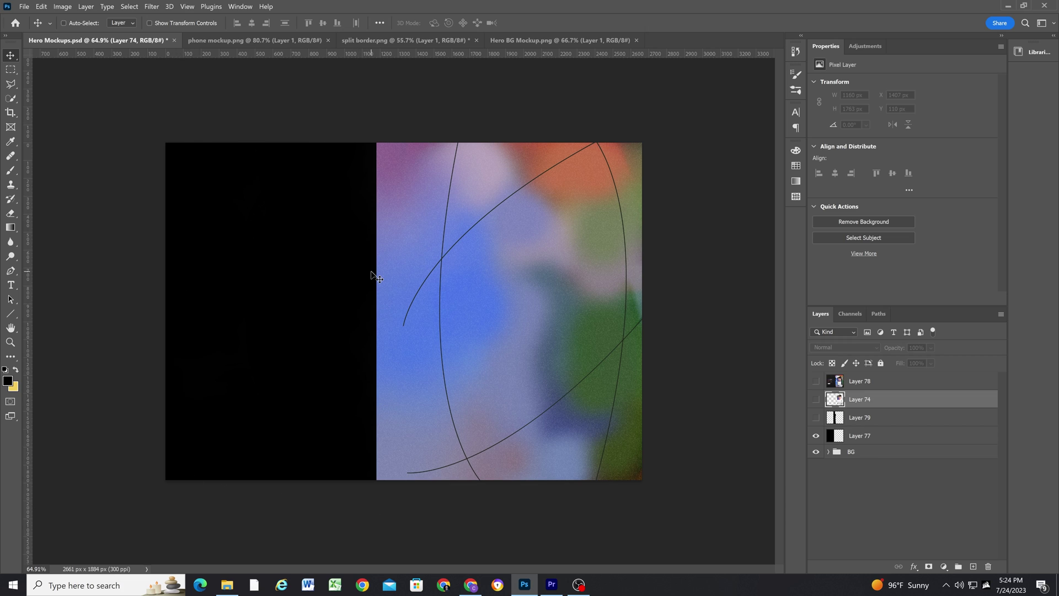
{"action": "left_click", "coordinate": [817, 418]}
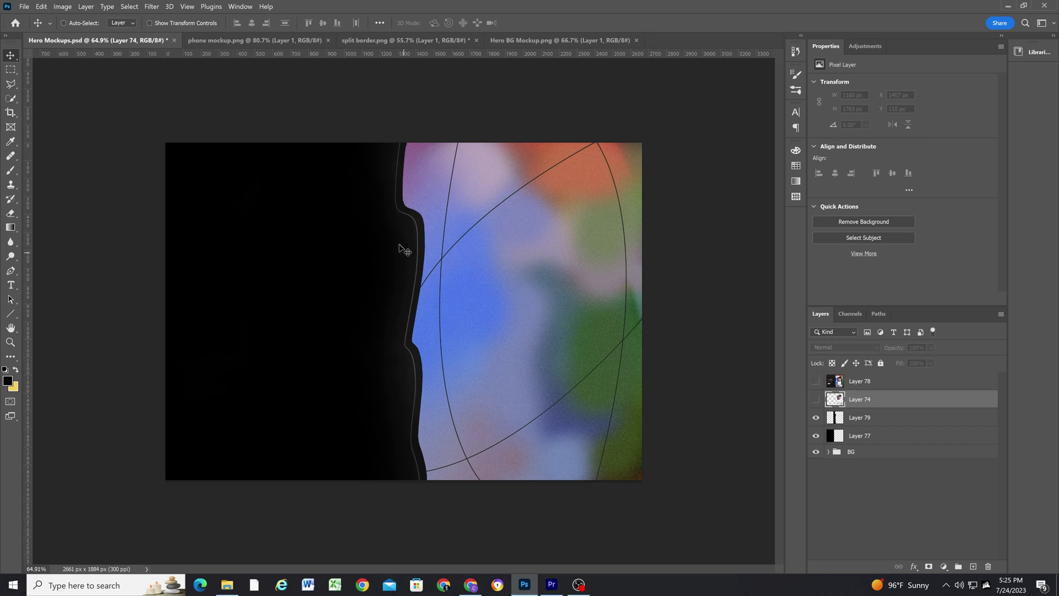
Step: Compare the wavy border on and off, leaving only Layer 79 and BG visible, with Layer 79 selected
{"action": "left_click", "coordinate": [820, 418]}
{"action": "left_click", "coordinate": [820, 418]}
{"action": "left_click", "coordinate": [816, 418]}
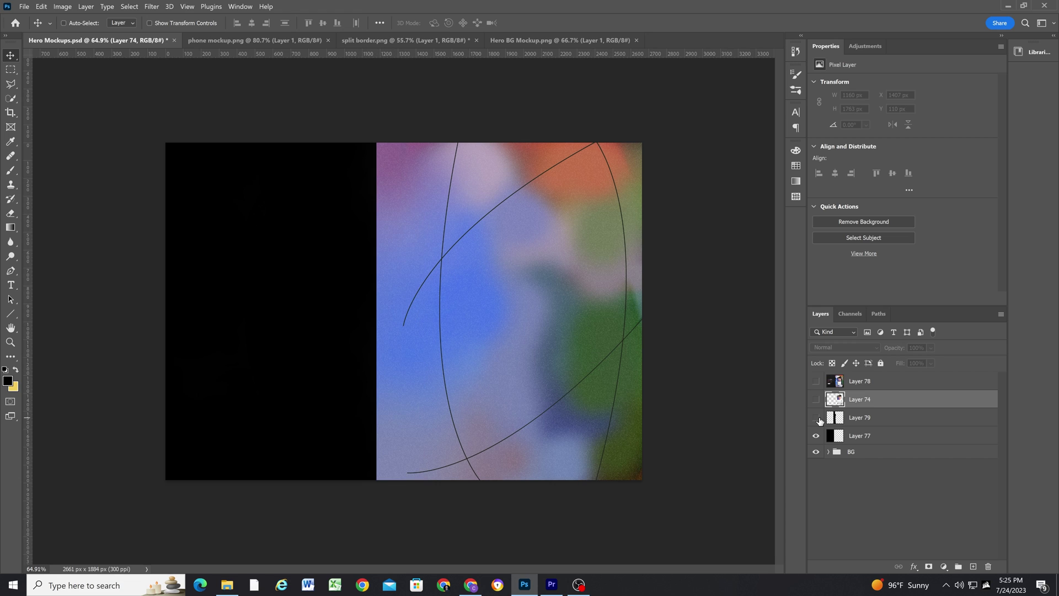
{"action": "left_click", "coordinate": [817, 419]}
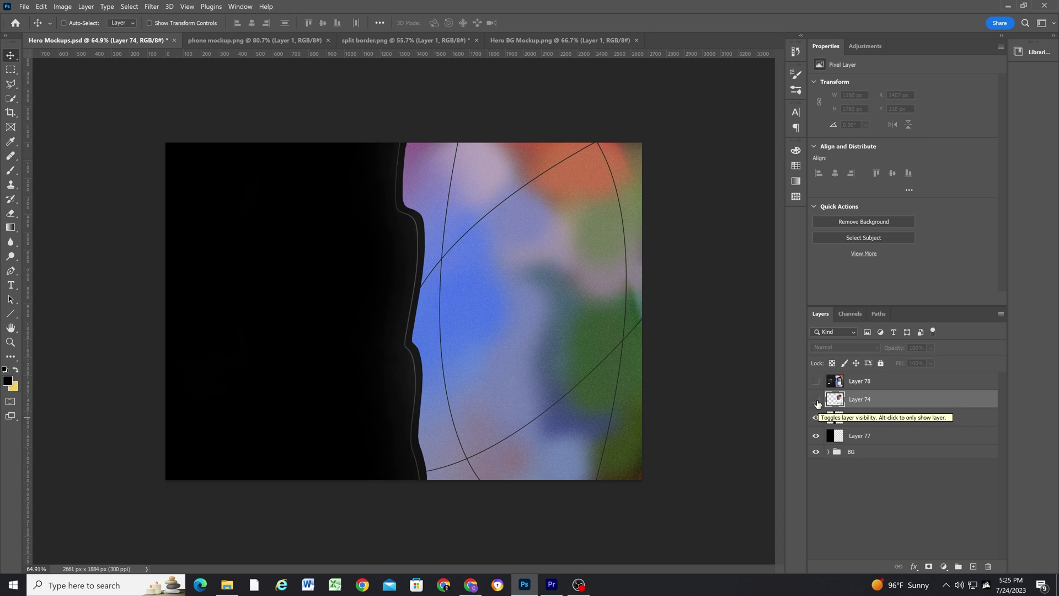
{"action": "left_click", "coordinate": [816, 399]}
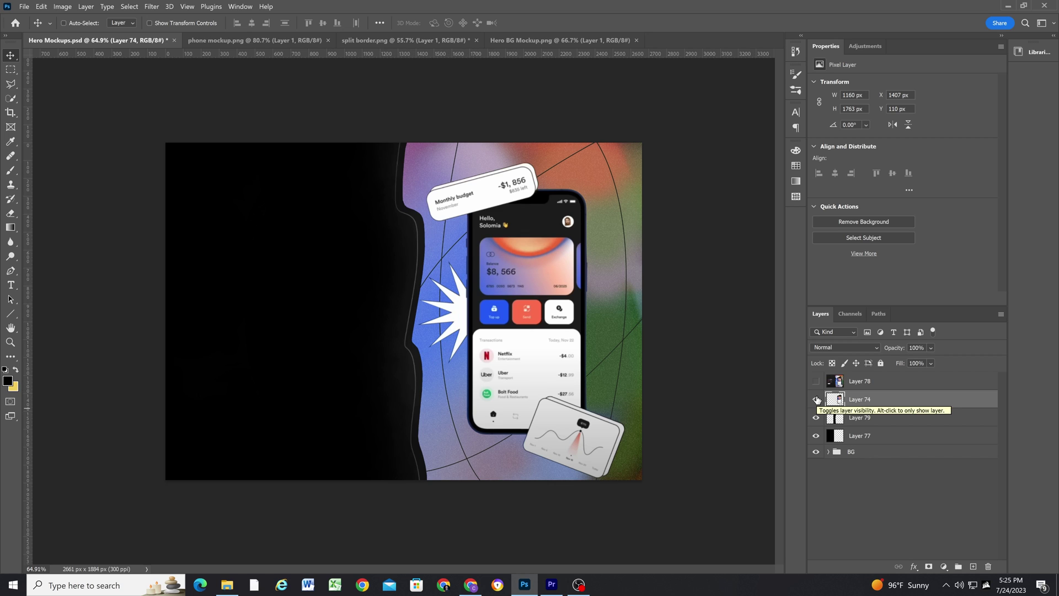
{"action": "left_click", "coordinate": [816, 399]}
{"action": "left_click", "coordinate": [817, 417]}
{"action": "left_click", "coordinate": [816, 436]}
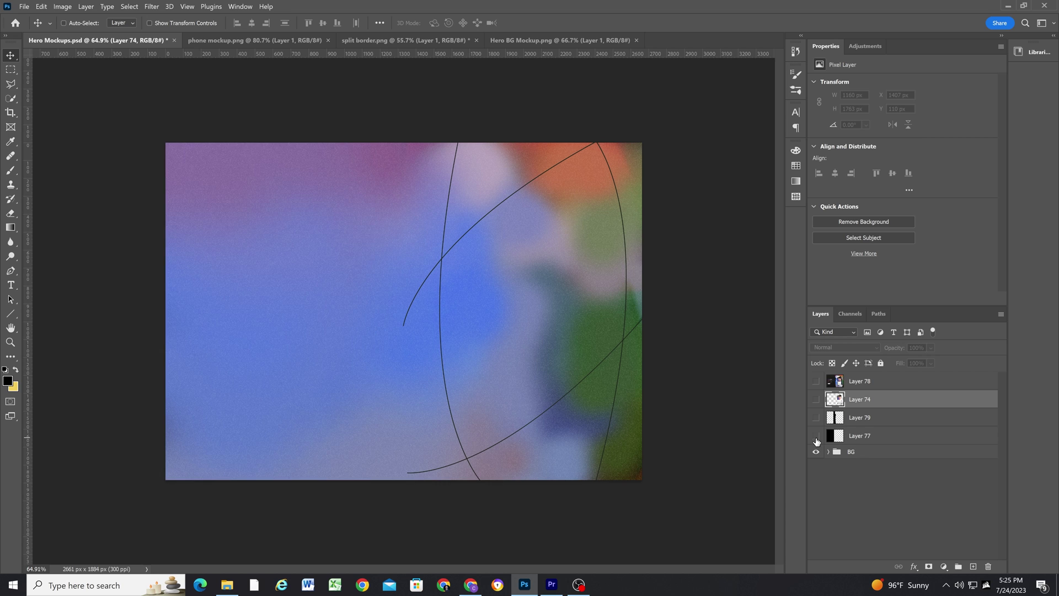
{"action": "left_click", "coordinate": [840, 419]}
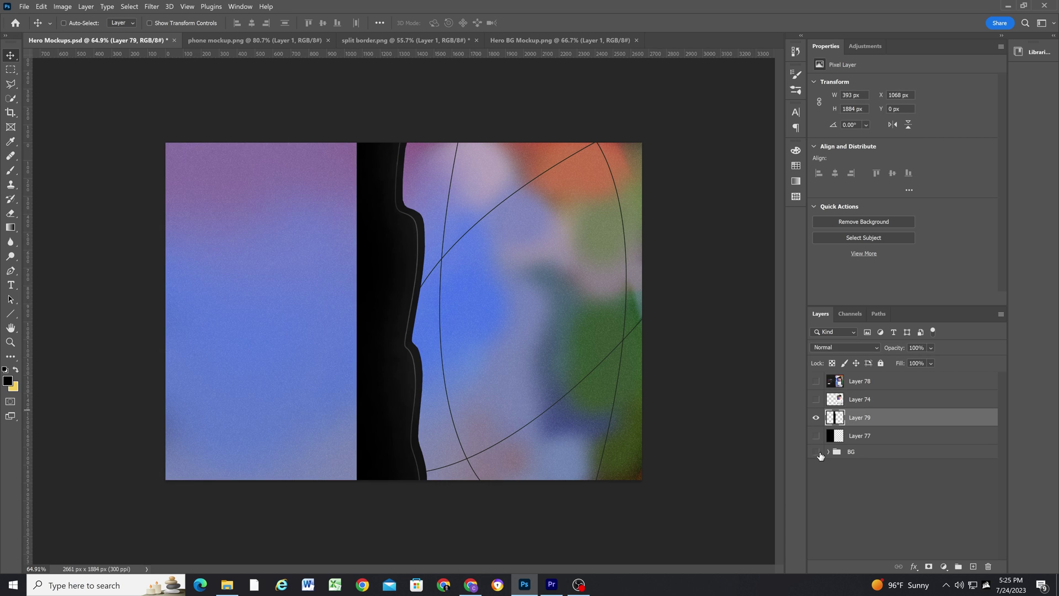
Step: Hide the BG group and crop the canvas to a narrow strip around the black wavy border
{"action": "left_click", "coordinate": [816, 452]}
{"action": "left_click", "coordinate": [10, 112]}
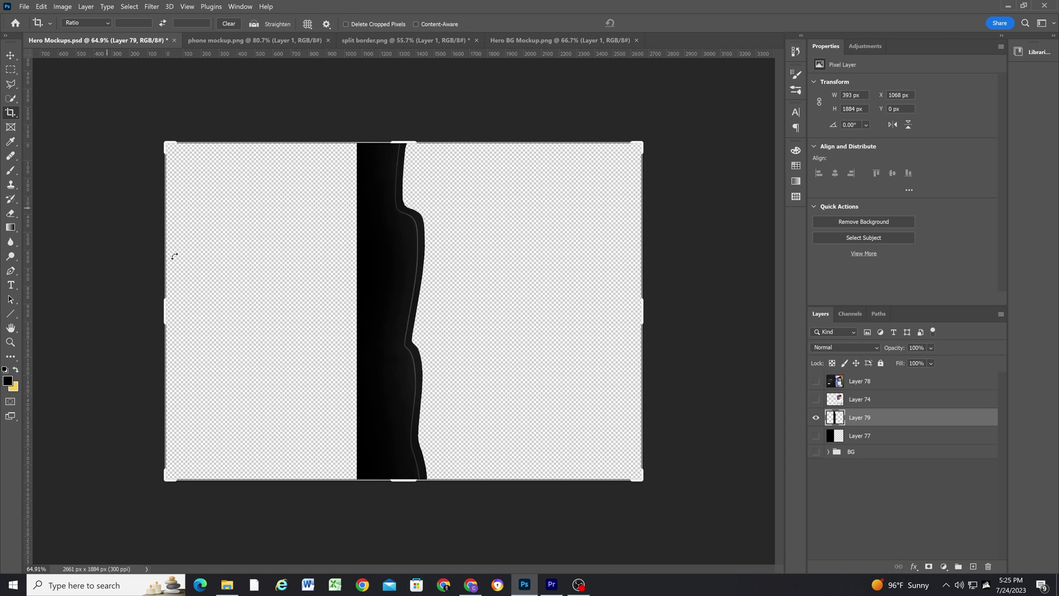
{"action": "left_click_drag", "start_coordinate": [161, 308], "coordinate": [273, 299]}
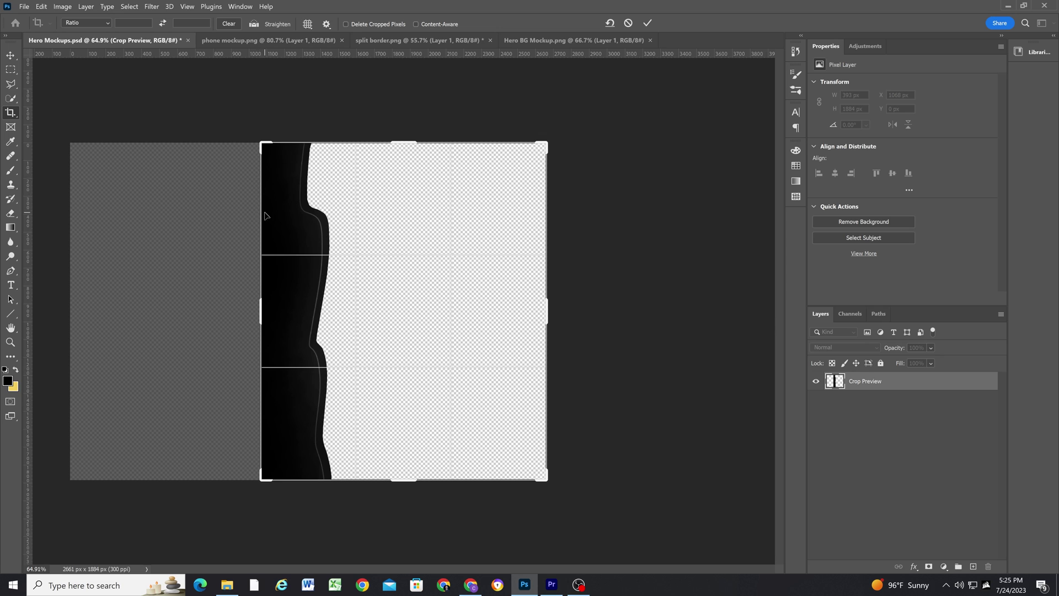
{"action": "left_click_drag", "start_coordinate": [551, 315], "coordinate": [471, 305]}
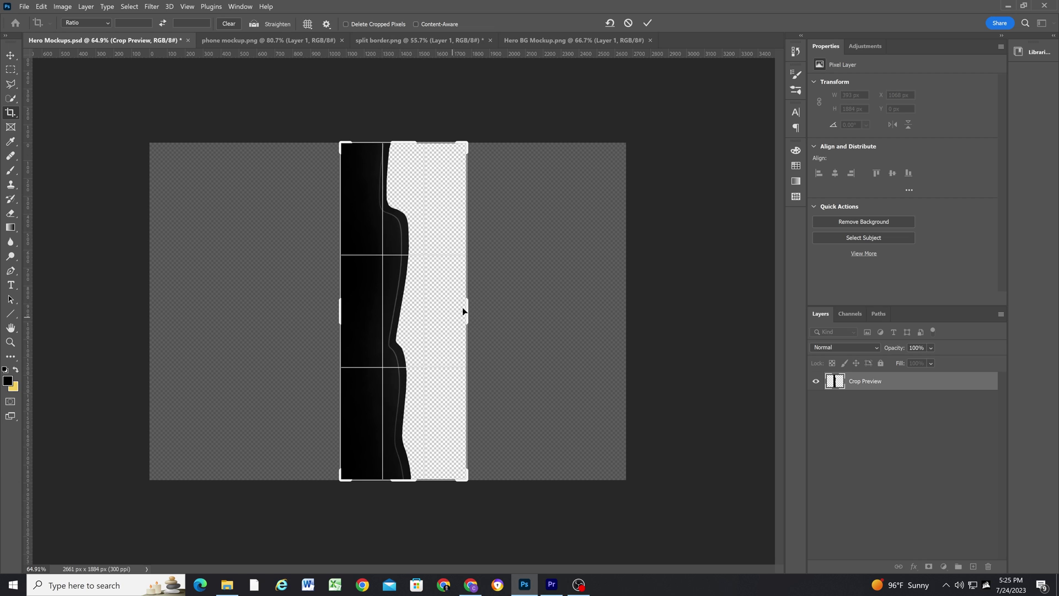
{"action": "left_click_drag", "start_coordinate": [471, 303], "coordinate": [466, 302]}
{"action": "double_click", "coordinate": [415, 319]}
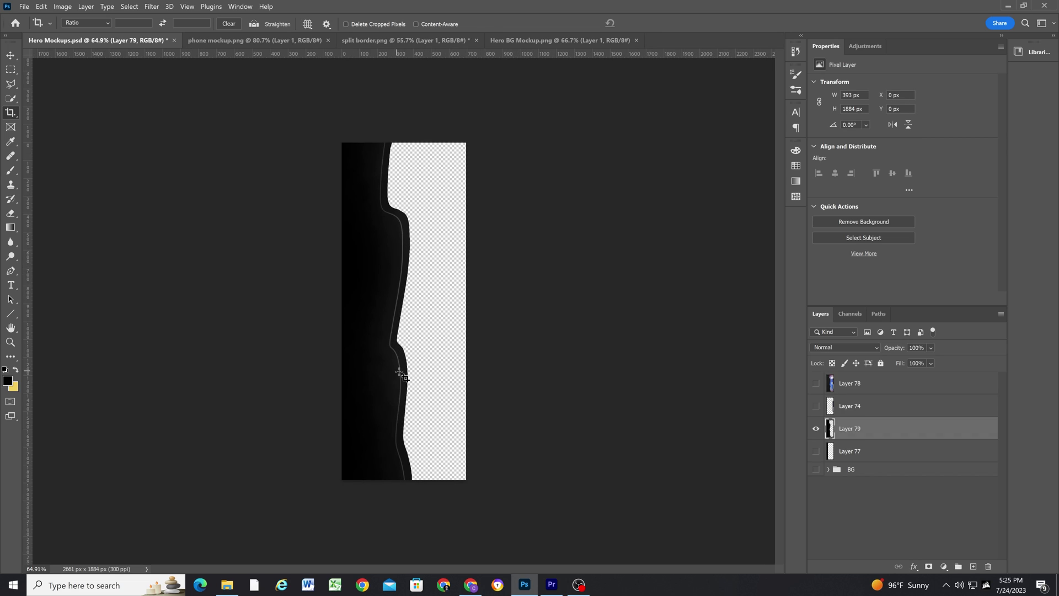
Step: Review the split border, Hero BG Mockup and phone mockup files, then return to Hero Mockups.psd
{"action": "left_click", "coordinate": [409, 40]}
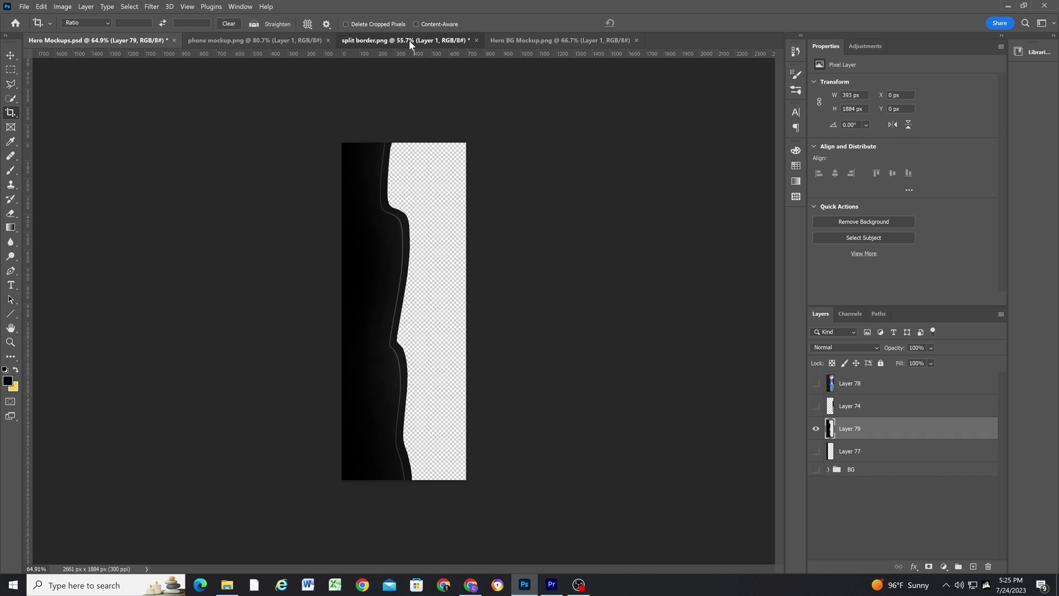
{"action": "scroll", "coordinate": [420, 259], "scroll_direction": "up", "scroll_amount": 2}
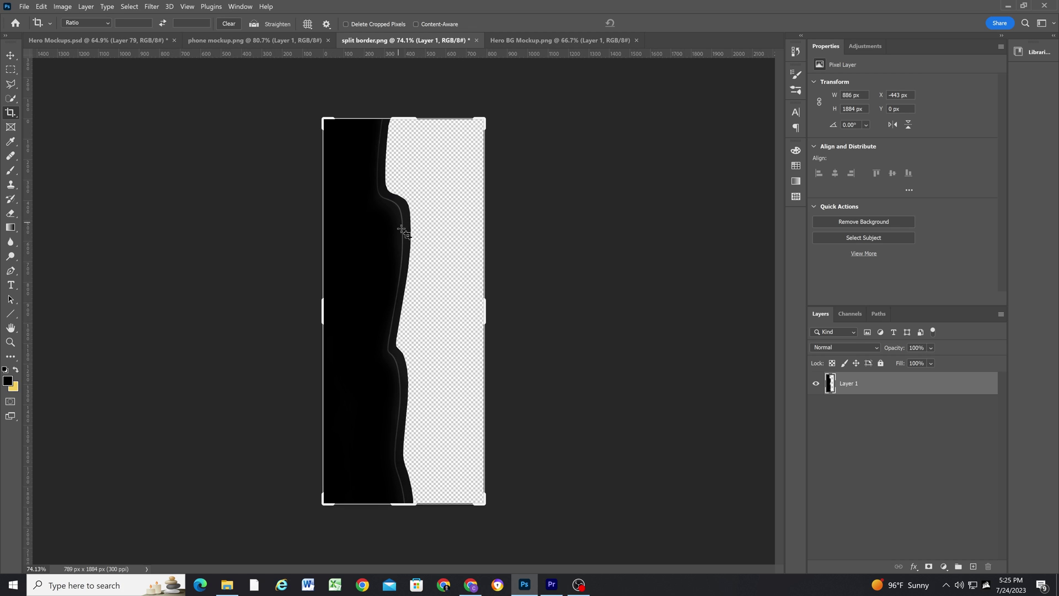
{"action": "left_click", "coordinate": [544, 40]}
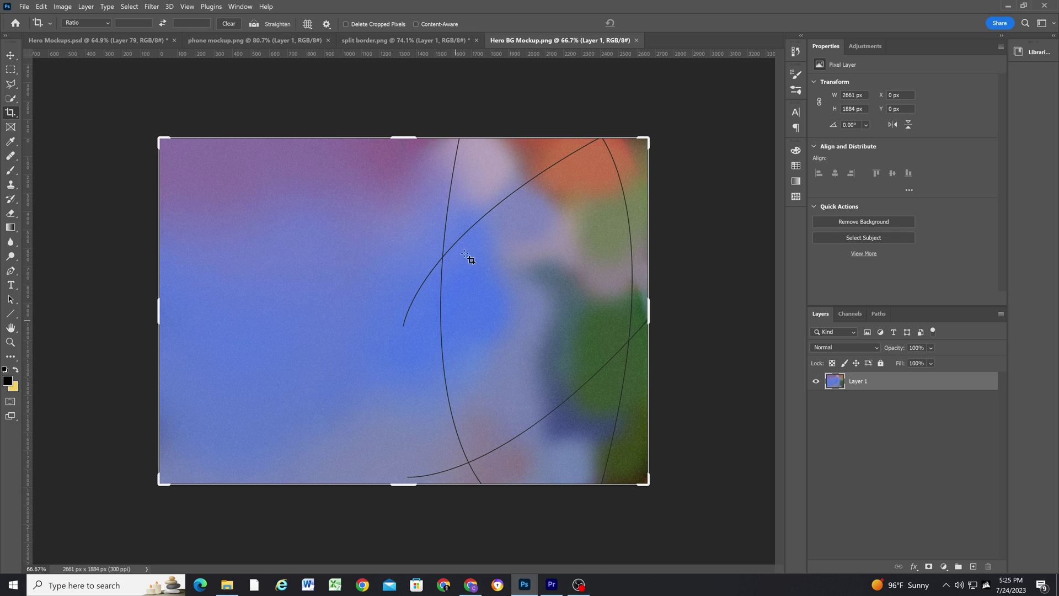
{"action": "left_click", "coordinate": [404, 41]}
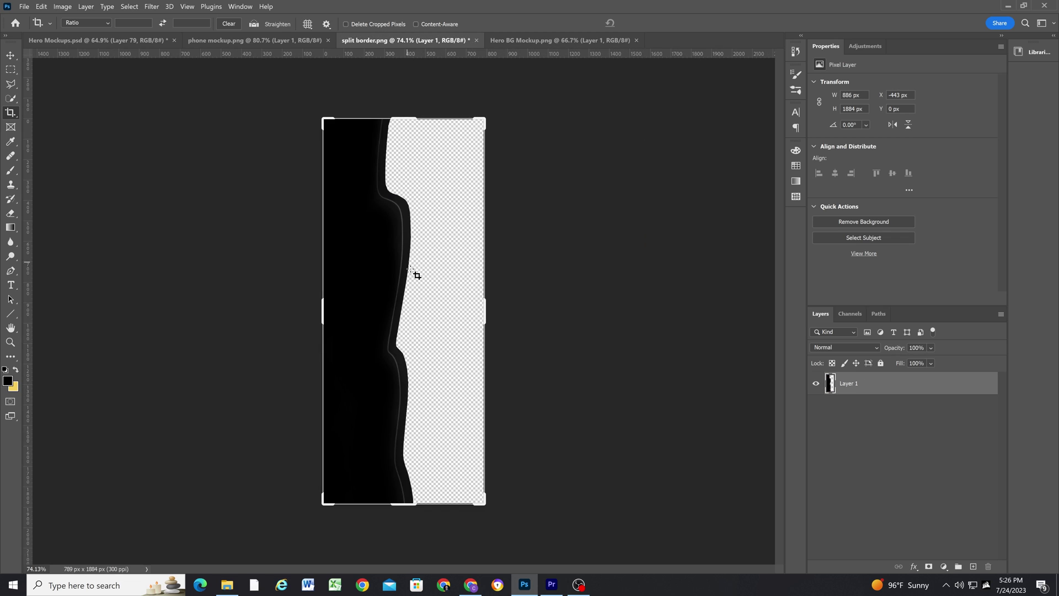
{"action": "left_click", "coordinate": [266, 39]}
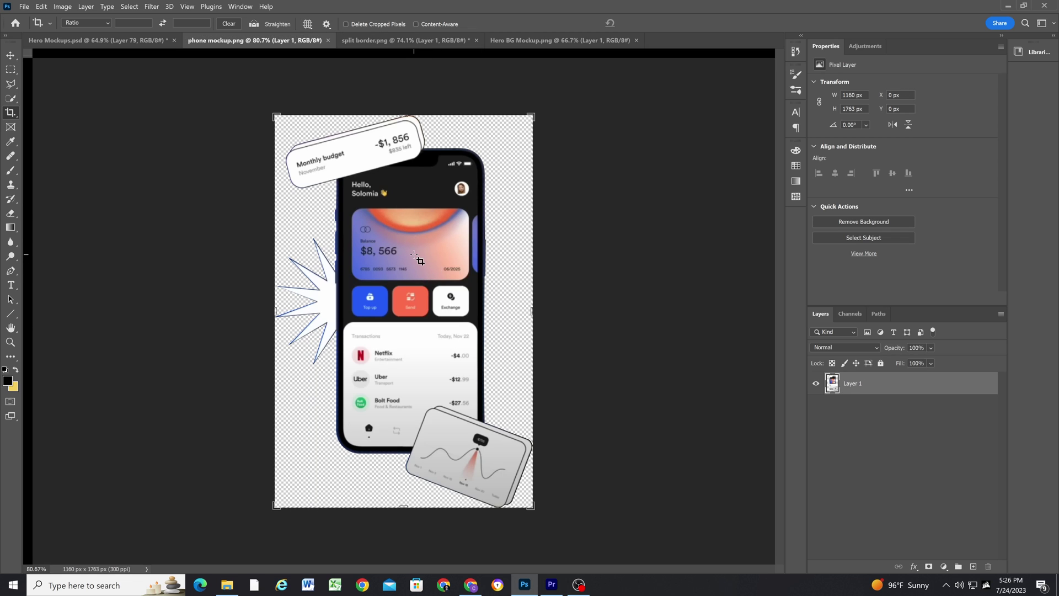
{"action": "left_click", "coordinate": [136, 41]}
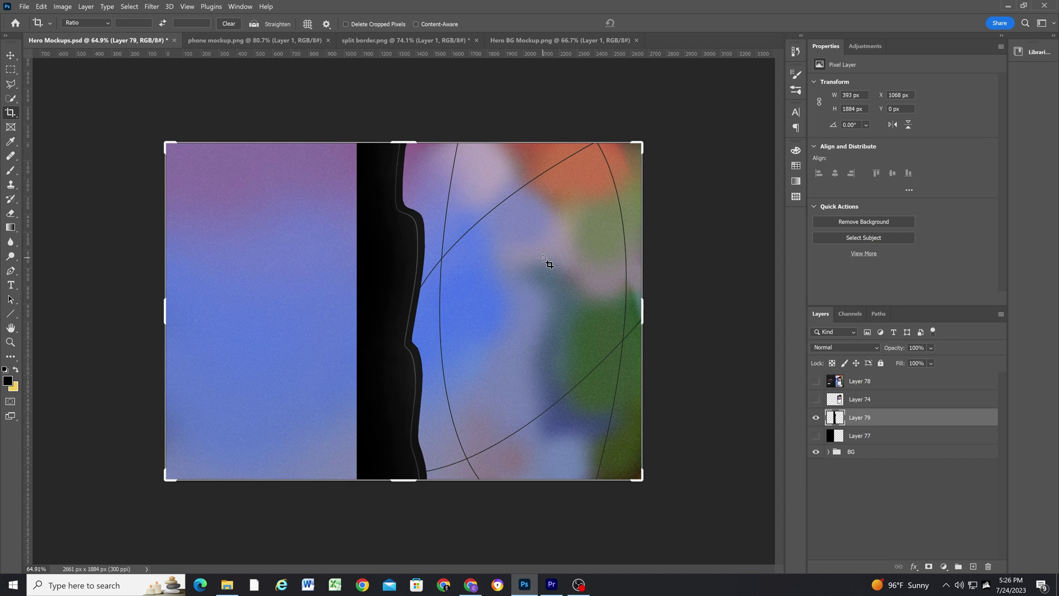
Step: Restore the colourful background behind the divider in Photoshop and return to the Squarespace editor
{"action": "key", "text": "ctrl+z"}
{"action": "left_click", "coordinate": [1010, 5]}
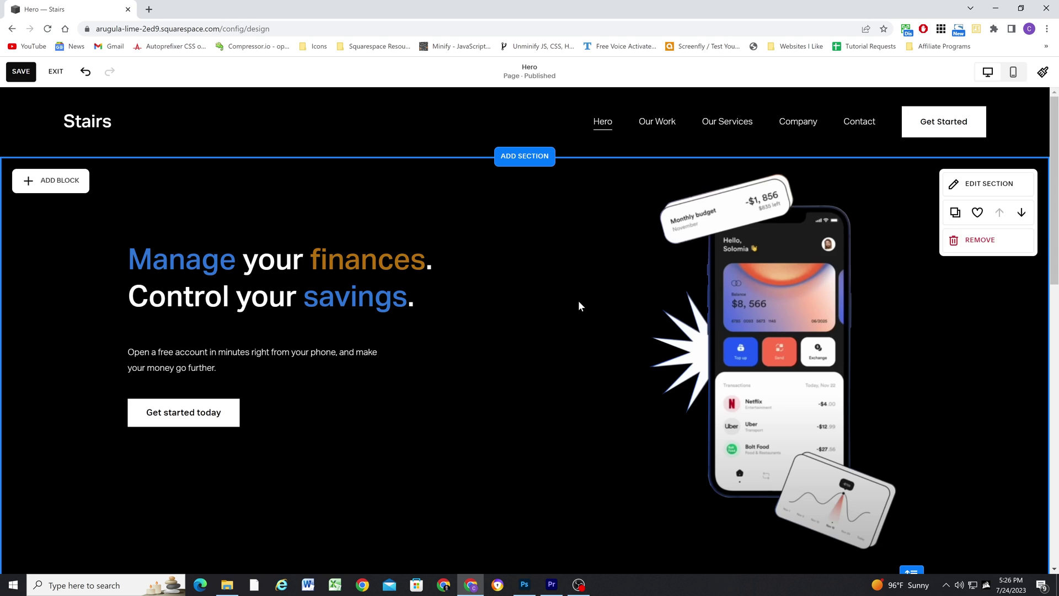
{"action": "scroll", "coordinate": [578, 300], "scroll_direction": "down", "scroll_amount": 1}
{"action": "scroll", "coordinate": [554, 302], "scroll_direction": "up", "scroll_amount": 1}
Step: Make Hero BG Mockup.png from the image library the hero section's background image
{"action": "left_click", "coordinate": [958, 184]}
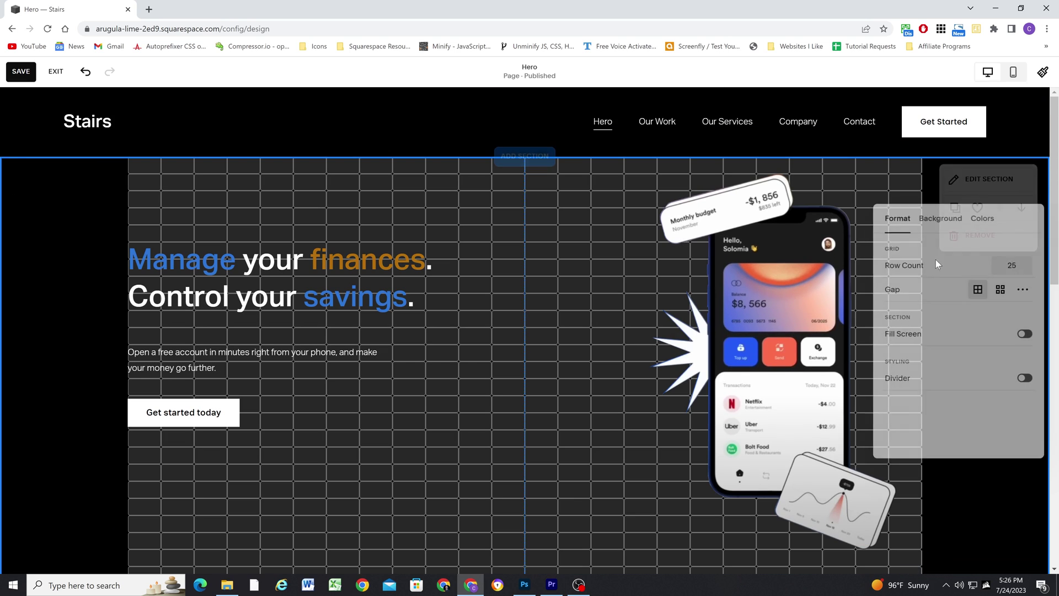
{"action": "left_click", "coordinate": [932, 220]}
{"action": "left_click", "coordinate": [959, 294]}
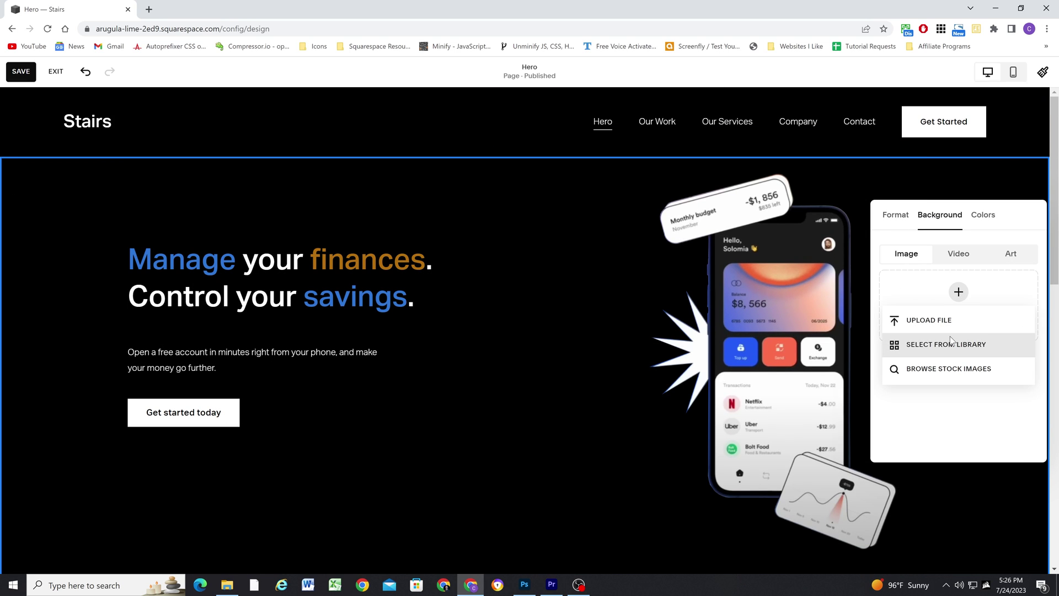
{"action": "left_click", "coordinate": [947, 343]}
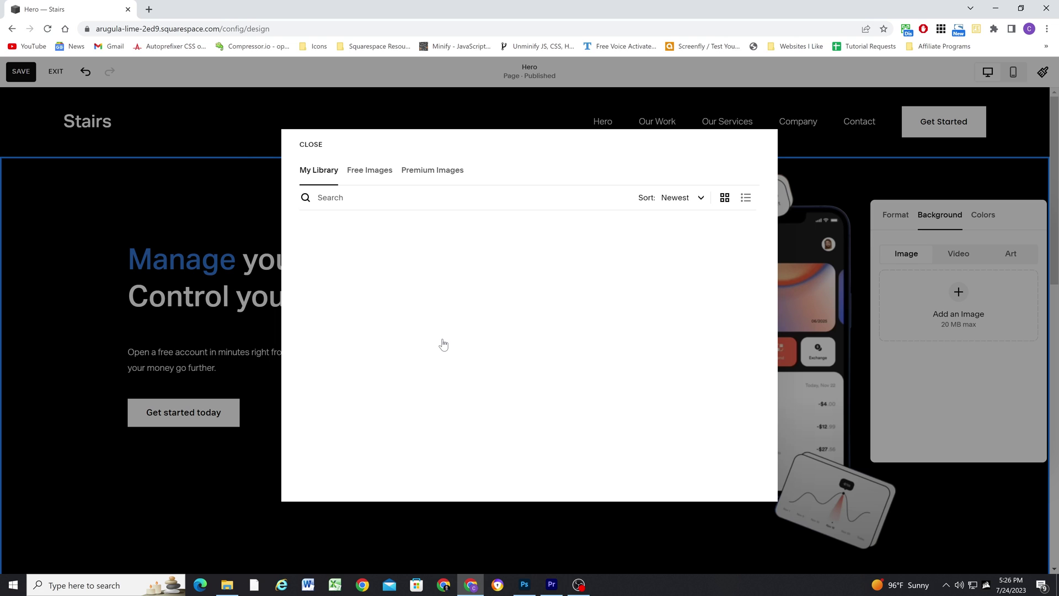
{"action": "scroll", "coordinate": [494, 367], "scroll_direction": "down", "scroll_amount": 4}
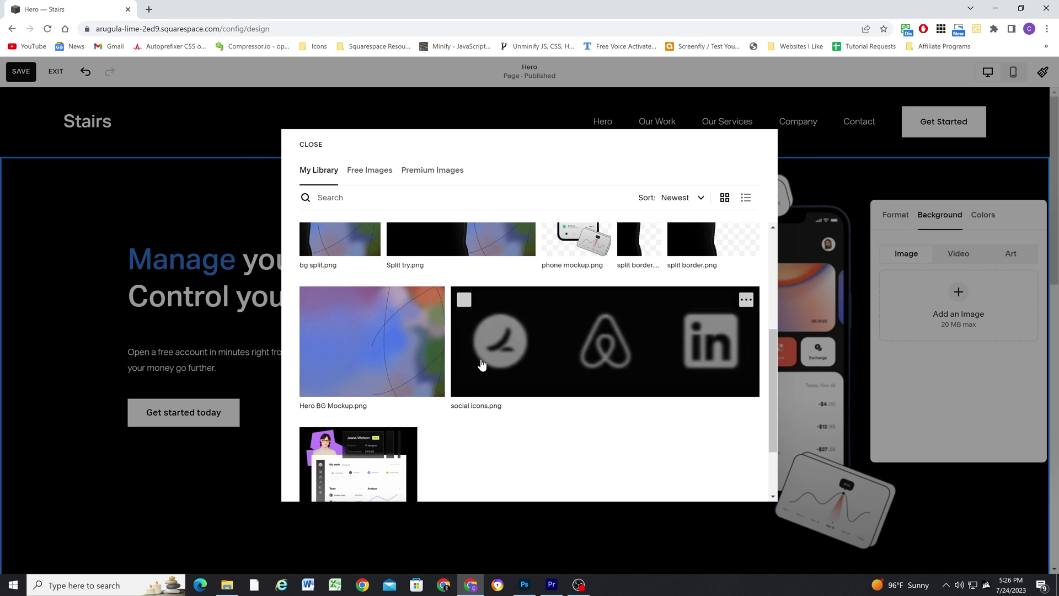
{"action": "left_click", "coordinate": [373, 350]}
{"action": "left_click", "coordinate": [744, 483]}
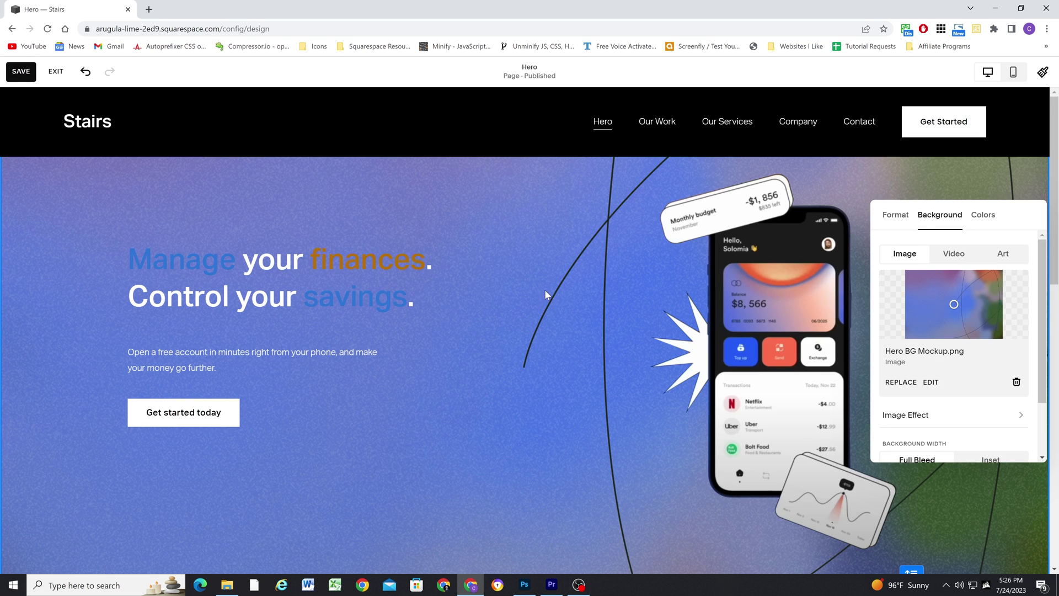
{"action": "scroll", "coordinate": [530, 290], "scroll_direction": "down", "scroll_amount": 1}
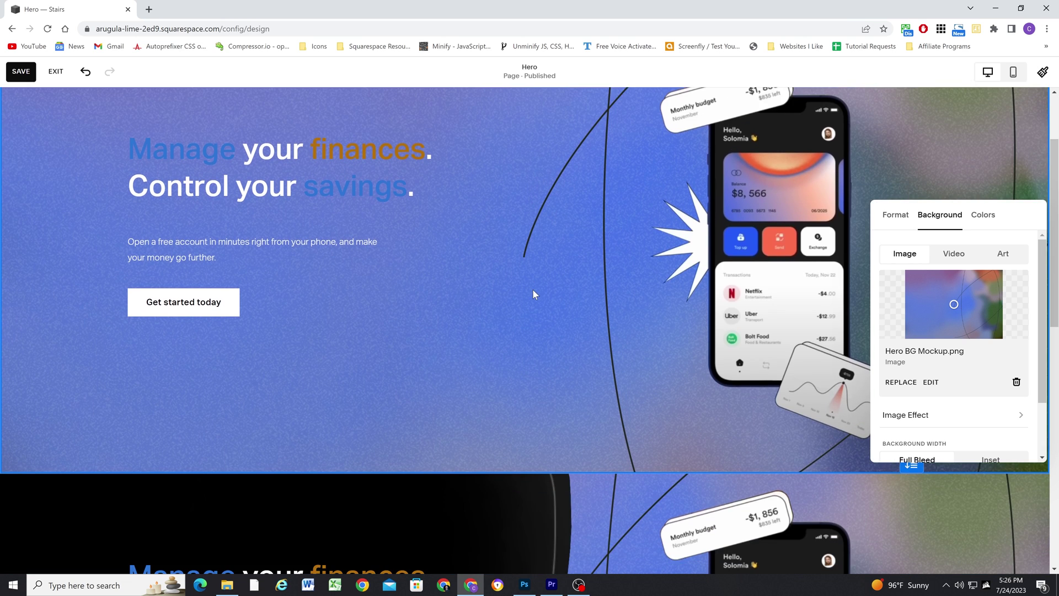
{"action": "scroll", "coordinate": [535, 290], "scroll_direction": "up", "scroll_amount": 1}
{"action": "left_click", "coordinate": [488, 223]}
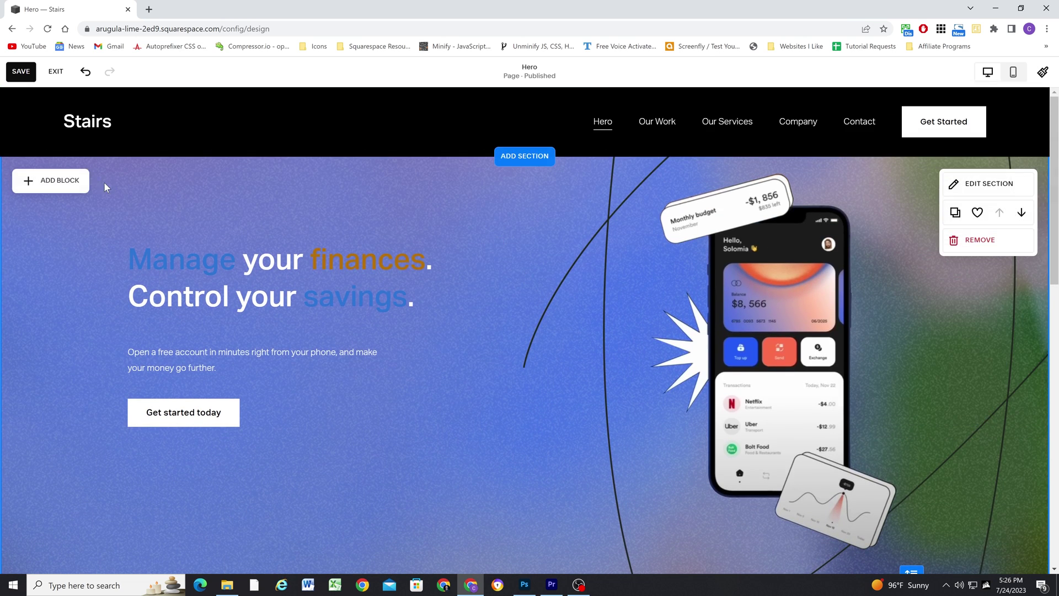
Step: Add a shape block to the hero and set its colour to black
{"action": "left_click", "coordinate": [60, 178]}
{"action": "scroll", "coordinate": [80, 309], "scroll_direction": "down", "scroll_amount": 1}
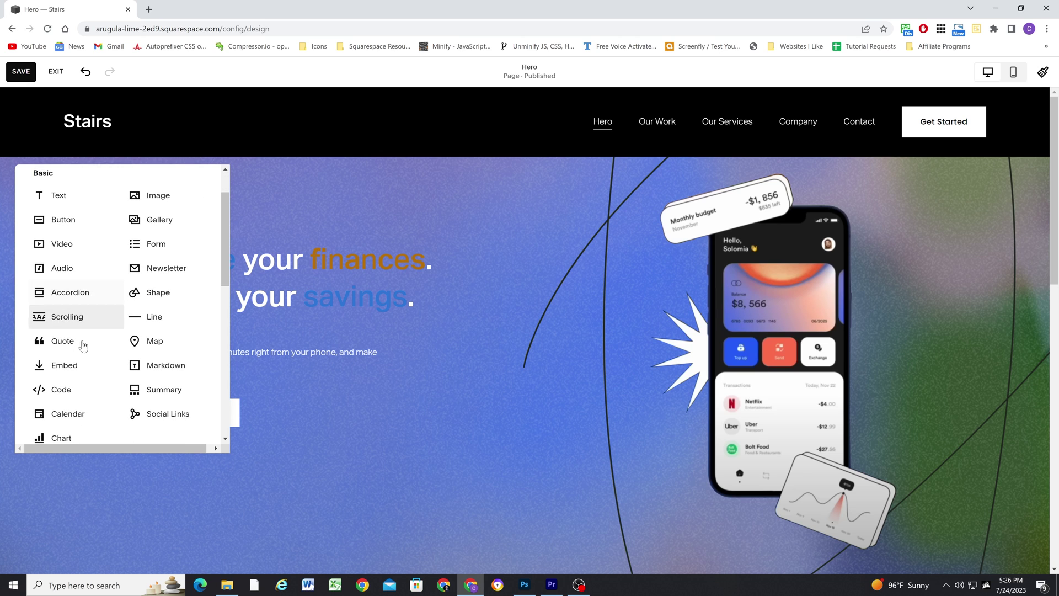
{"action": "left_click", "coordinate": [157, 298]}
{"action": "left_click", "coordinate": [139, 134]}
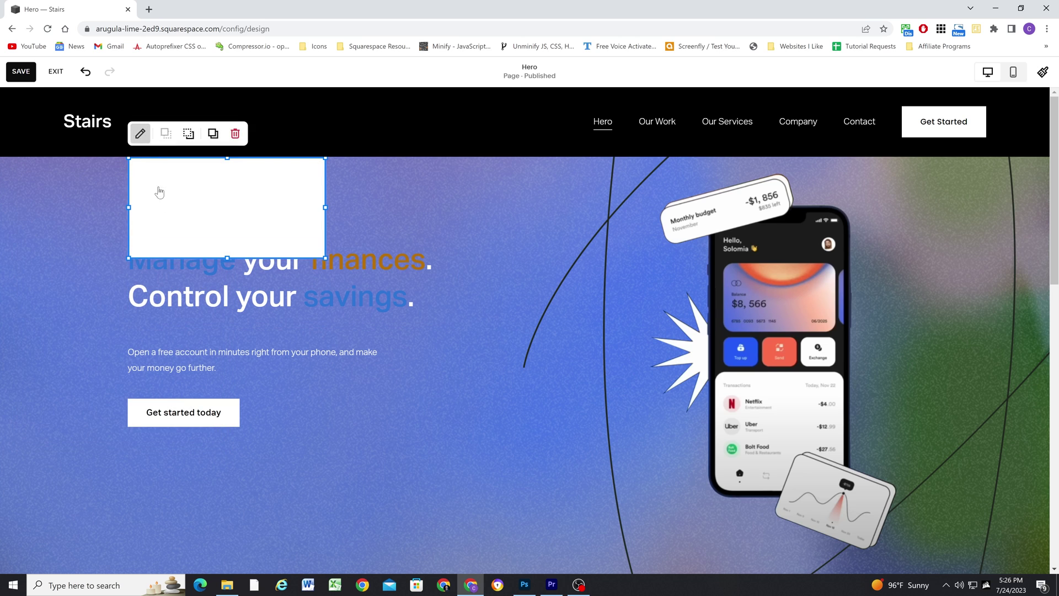
{"action": "left_click", "coordinate": [487, 378]}
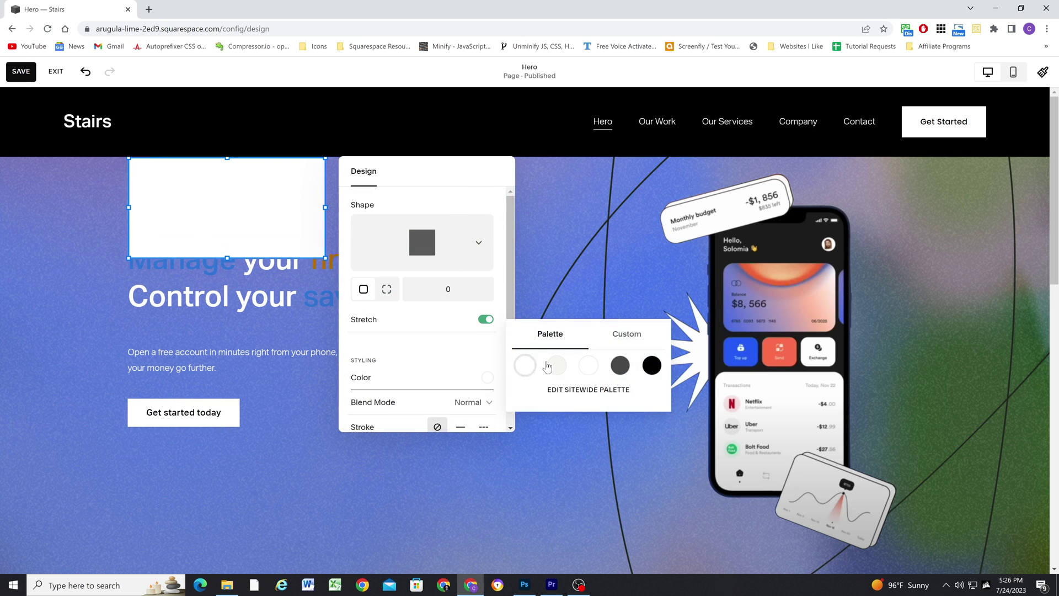
{"action": "left_click", "coordinate": [651, 353]}
{"action": "left_click", "coordinate": [157, 243]}
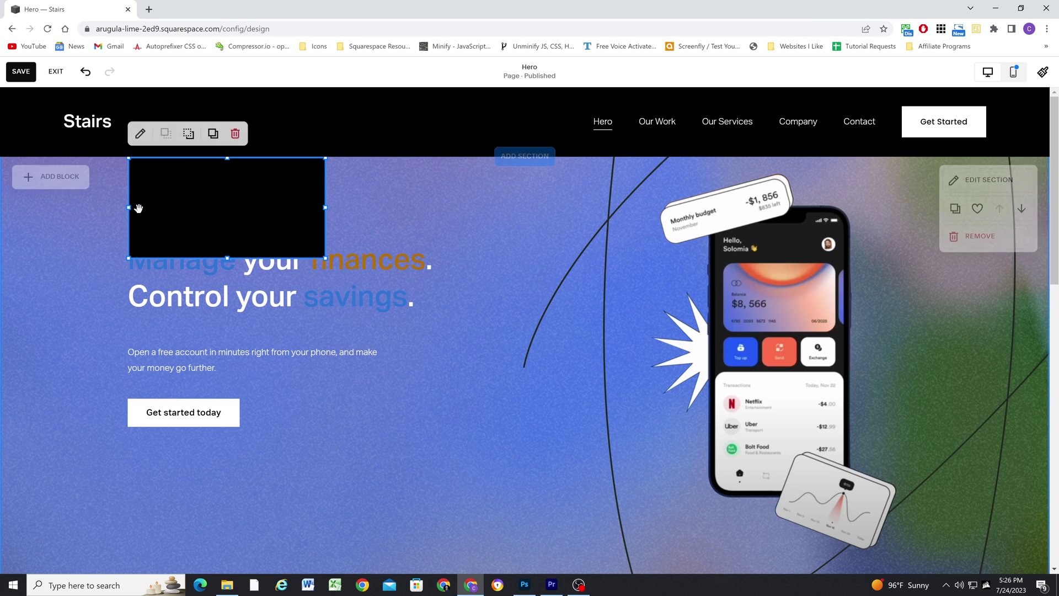
Step: Stretch the black shape over the hero's left half and move it behind the headline and button
{"action": "left_click_drag", "start_coordinate": [129, 207], "coordinate": [3, 207]}
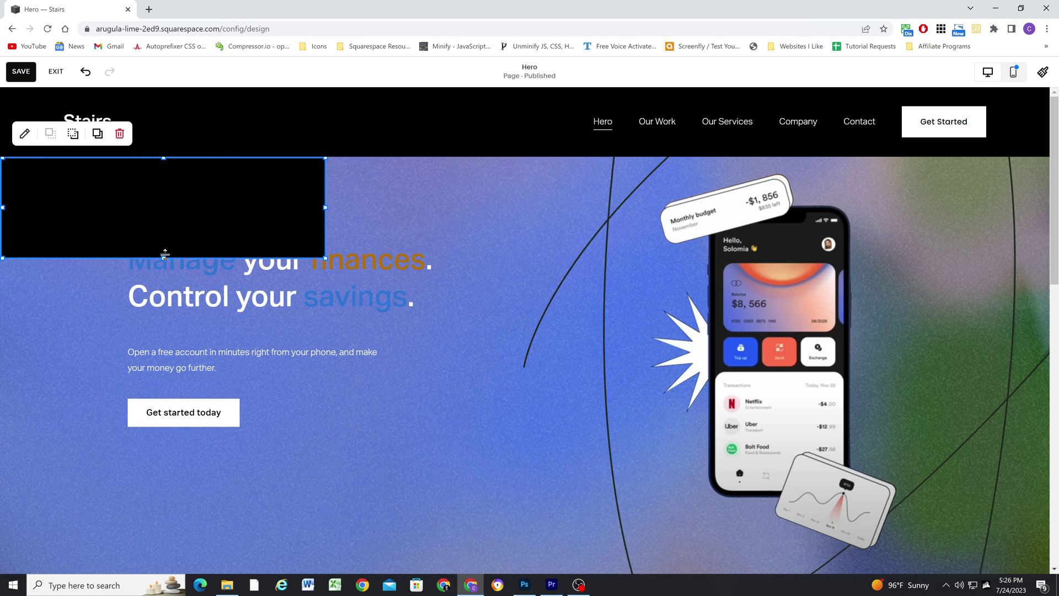
{"action": "left_click_drag", "start_coordinate": [165, 254], "coordinate": [165, 417]}
{"action": "scroll", "coordinate": [196, 366], "scroll_direction": "up", "scroll_amount": 3}
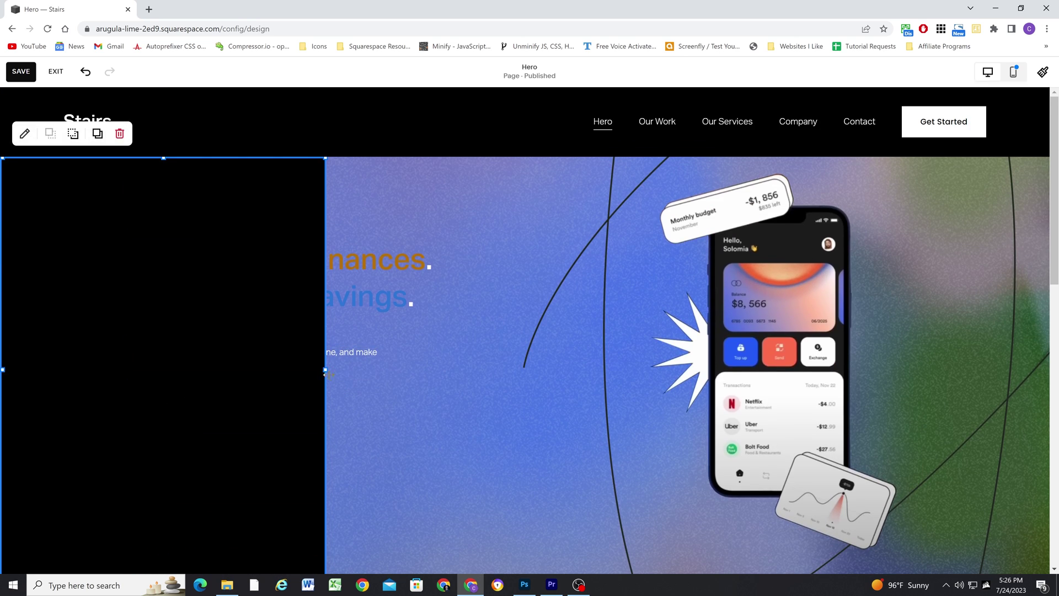
{"action": "left_click_drag", "start_coordinate": [326, 375], "coordinate": [615, 349]}
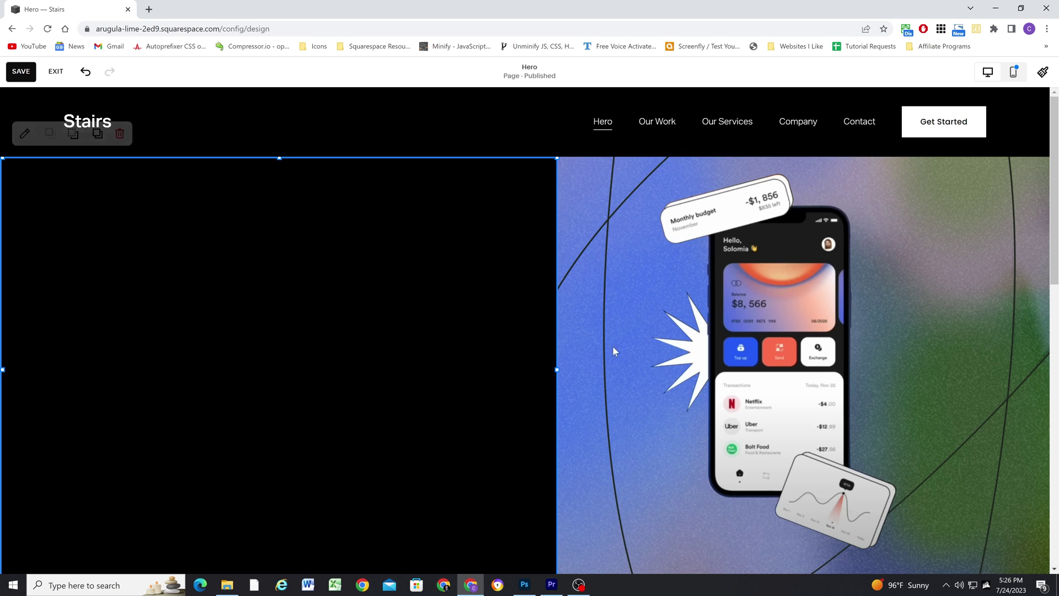
{"action": "left_click", "coordinate": [72, 137]}
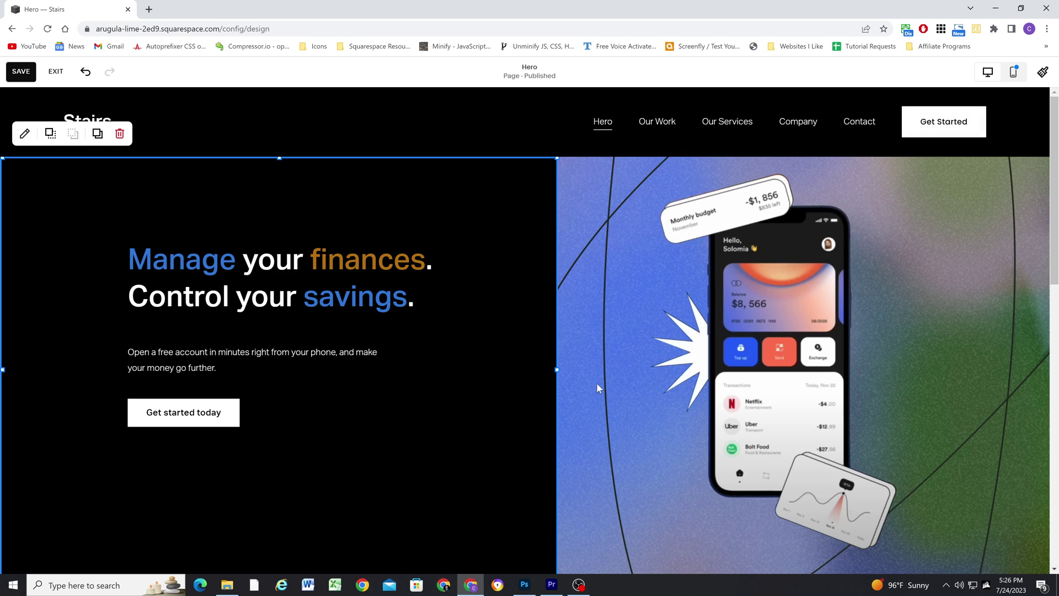
Step: Turn on Fill Screen for the hero and extend the black panel's top edge upward
{"action": "left_click", "coordinate": [987, 186]}
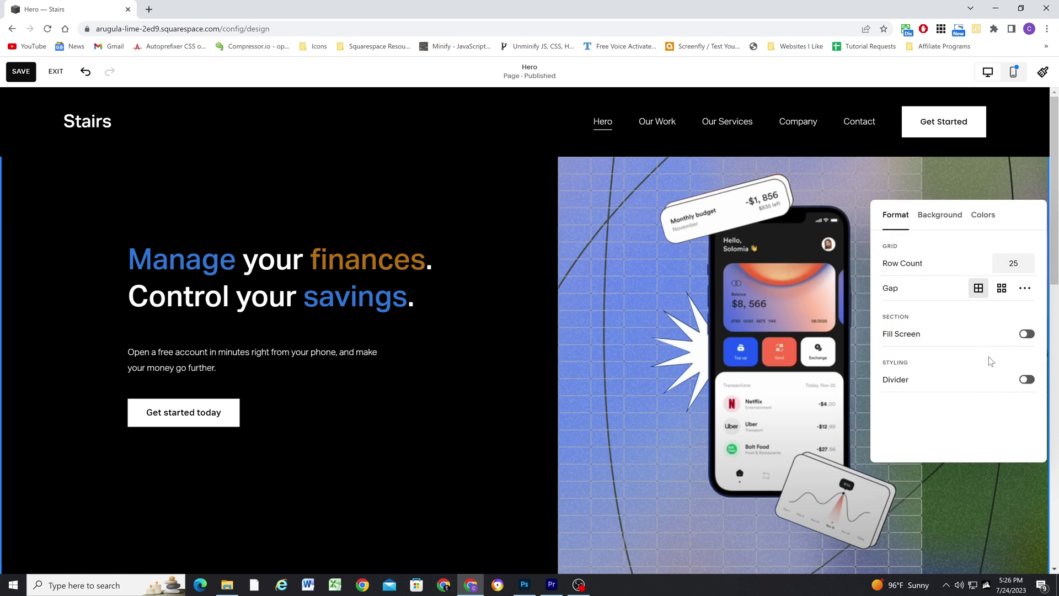
{"action": "left_click", "coordinate": [1026, 334]}
{"action": "left_click", "coordinate": [507, 181]}
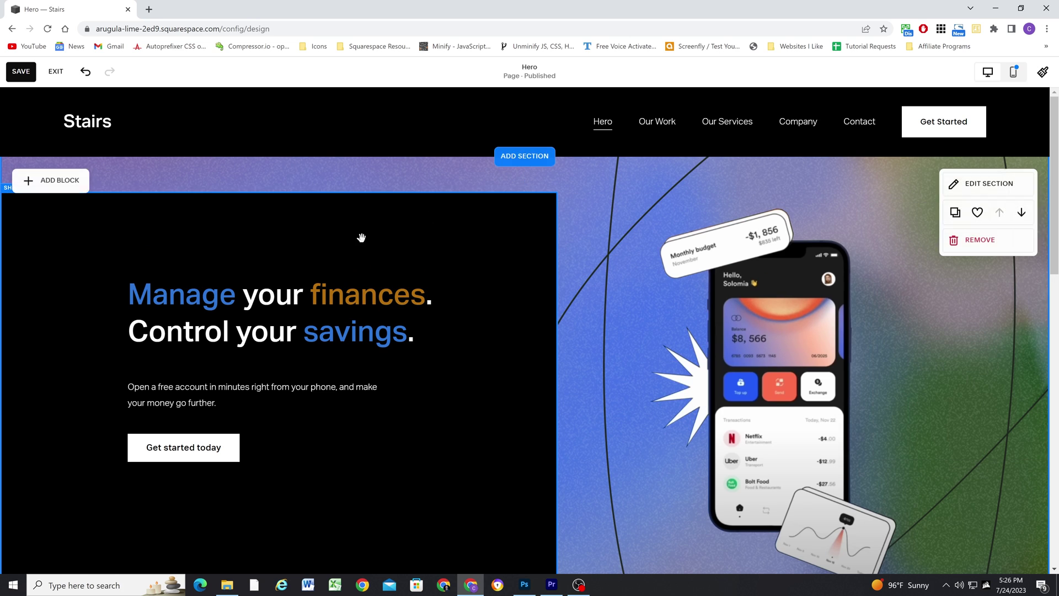
{"action": "left_click", "coordinate": [240, 208]}
{"action": "left_click_drag", "start_coordinate": [278, 196], "coordinate": [280, 182]}
{"action": "left_click", "coordinate": [295, 174]}
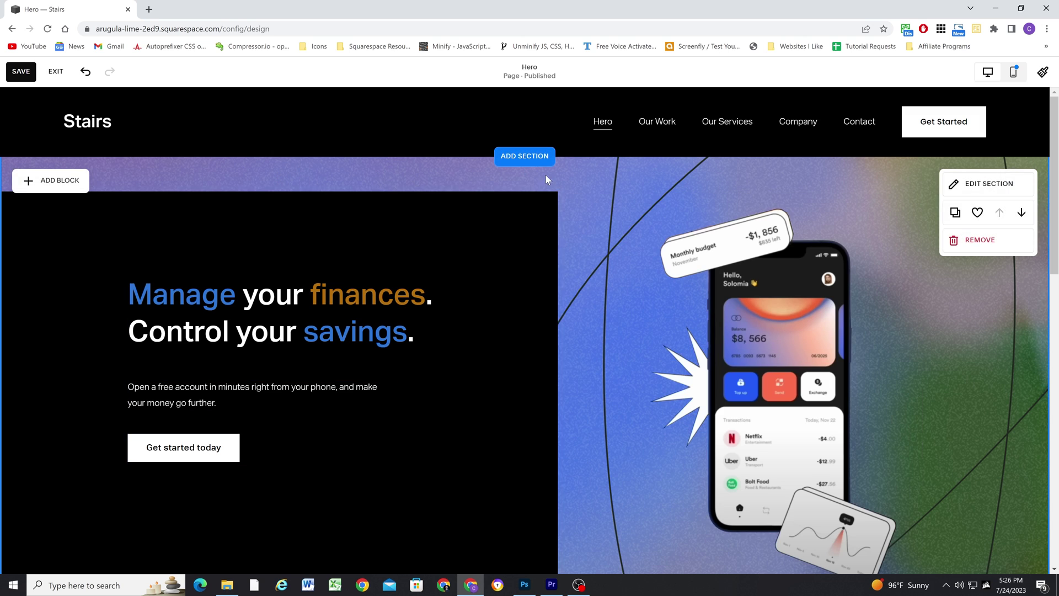
Step: Turn Fill Screen back off and switch the hero grid to the wider Gap option
{"action": "left_click", "coordinate": [989, 185]}
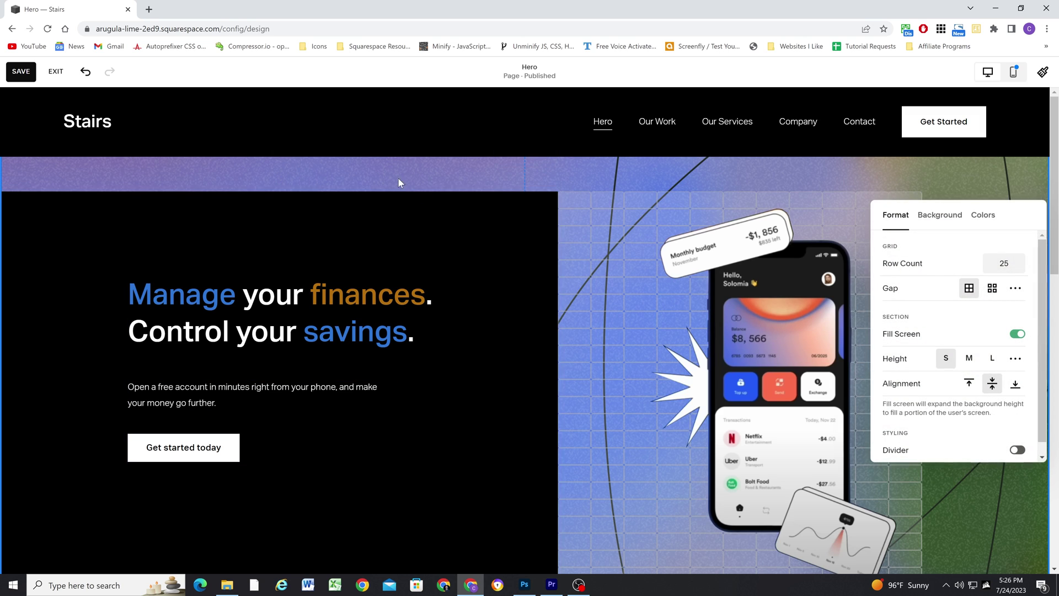
{"action": "left_click", "coordinate": [1017, 335]}
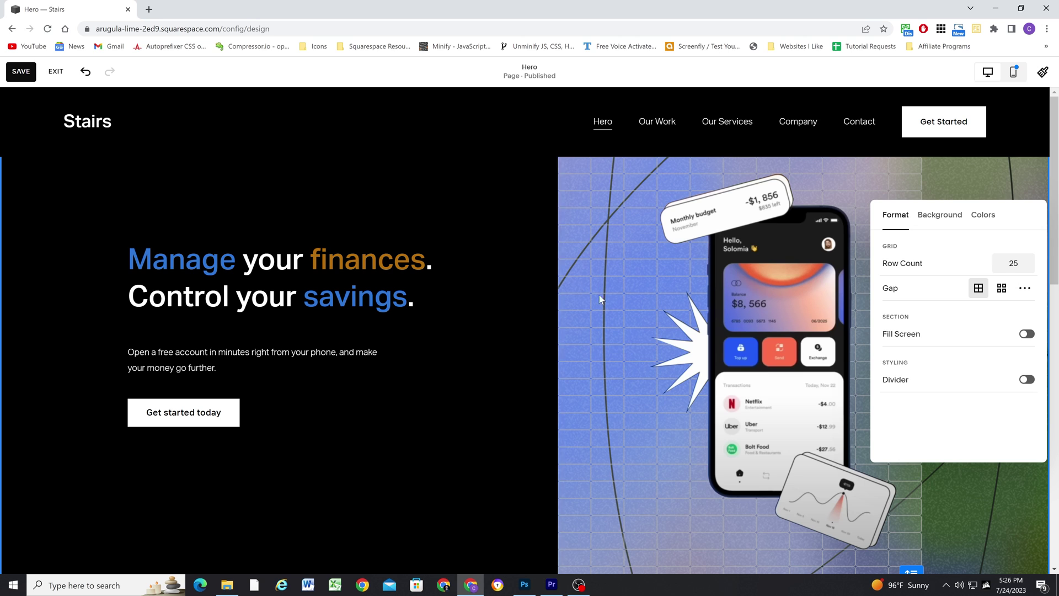
{"action": "left_click", "coordinate": [517, 248]}
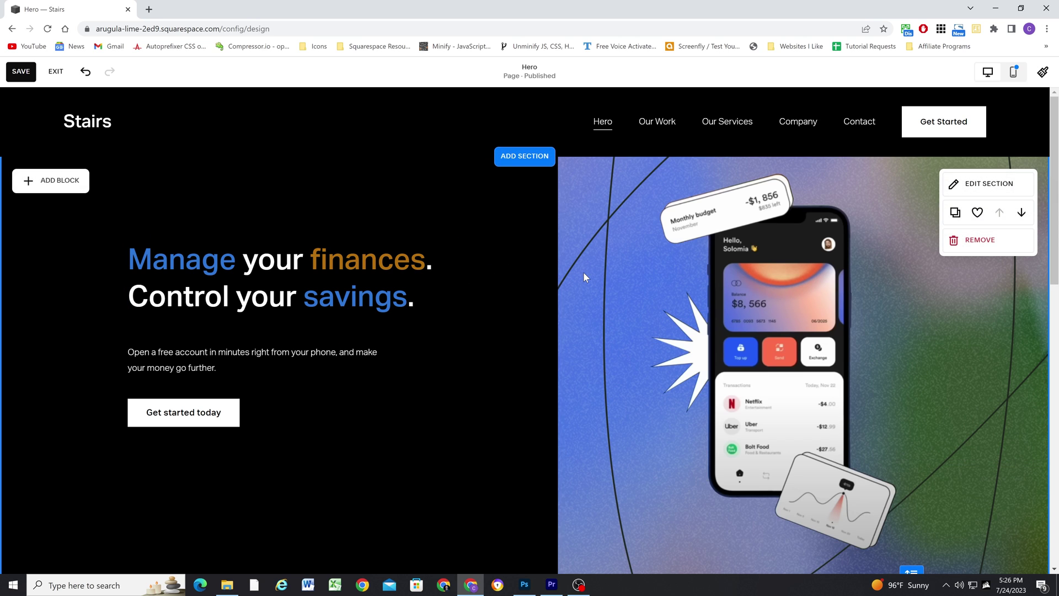
{"action": "left_click", "coordinate": [976, 195]}
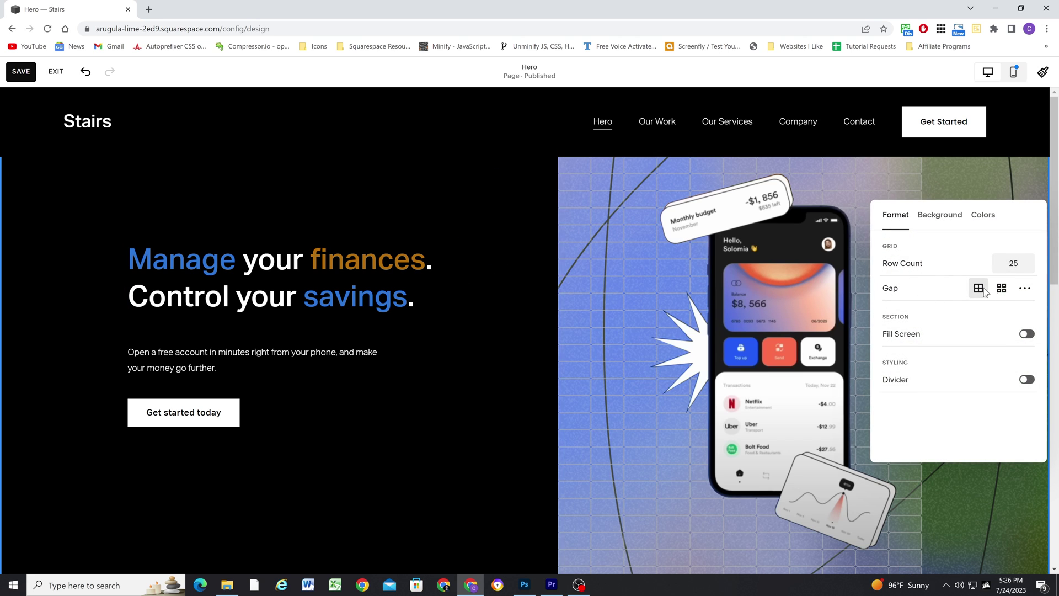
{"action": "left_click", "coordinate": [1002, 287]}
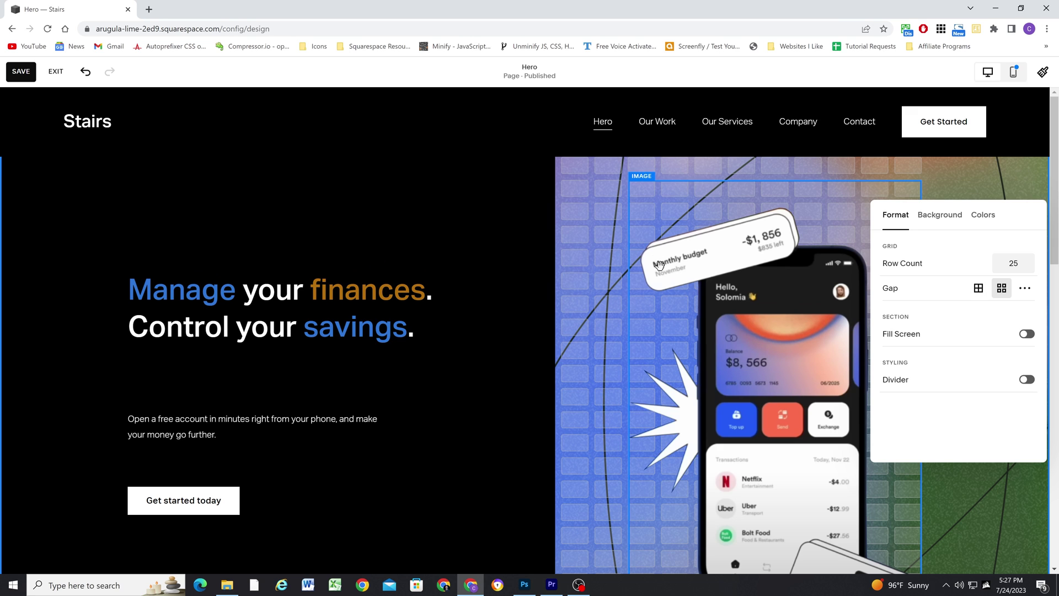
{"action": "left_click", "coordinate": [593, 254]}
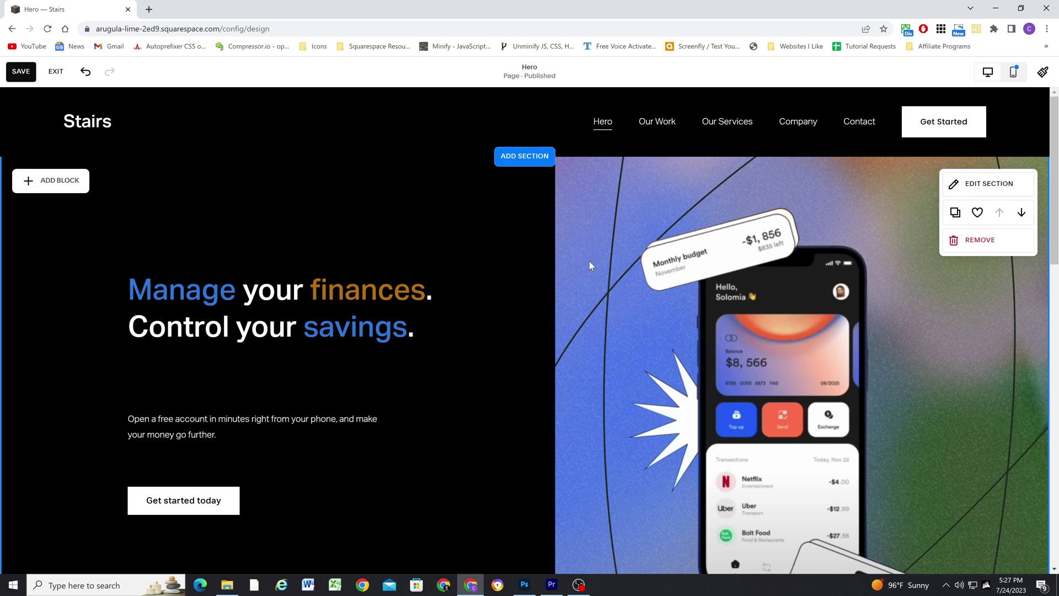
{"action": "scroll", "coordinate": [595, 244], "scroll_direction": "down", "scroll_amount": 1}
{"action": "scroll", "coordinate": [551, 265], "scroll_direction": "up", "scroll_amount": 1}
{"action": "left_click", "coordinate": [253, 307]}
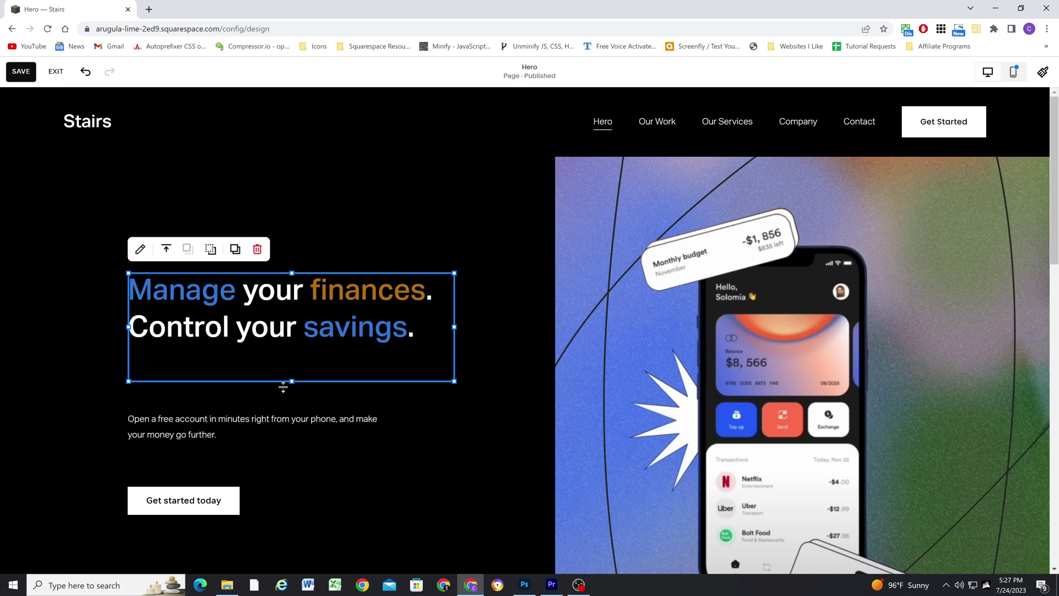
{"action": "left_click", "coordinate": [603, 325]}
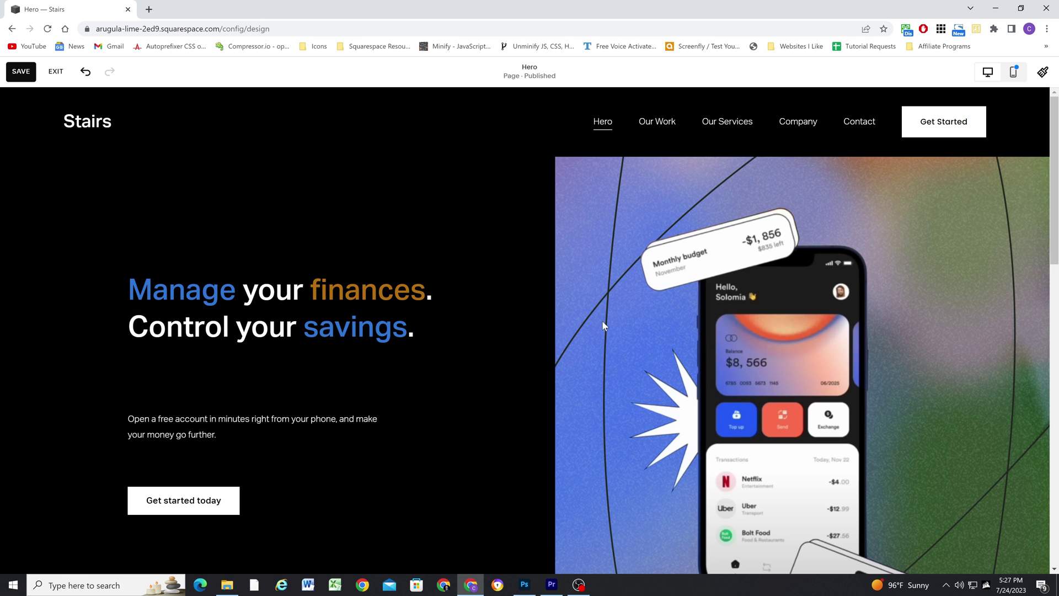
Step: Add an empty image block and move it to the hero's top centre
{"action": "scroll", "coordinate": [474, 255], "scroll_direction": "down", "scroll_amount": 1}
{"action": "left_click", "coordinate": [55, 127]}
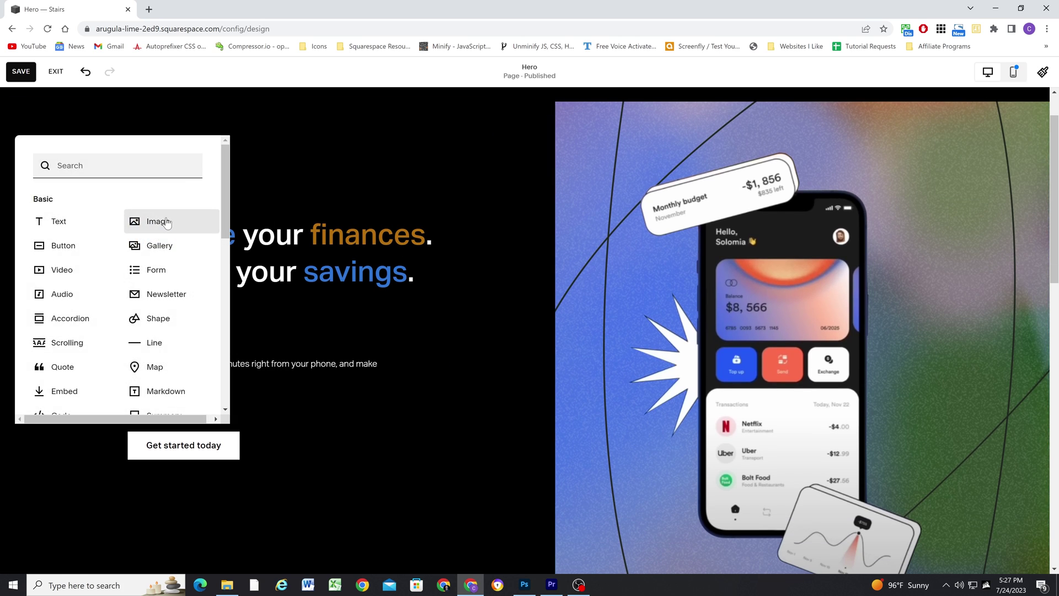
{"action": "left_click", "coordinate": [160, 220]}
{"action": "left_click_drag", "start_coordinate": [168, 210], "coordinate": [560, 505]}
{"action": "scroll", "coordinate": [569, 175], "scroll_direction": "down", "scroll_amount": 1}
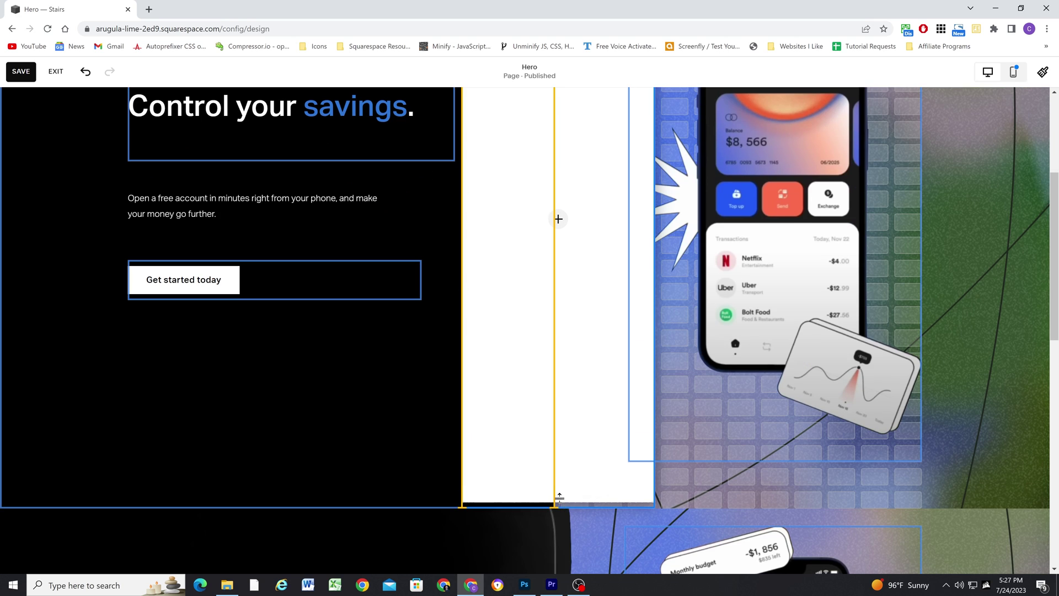
{"action": "scroll", "coordinate": [561, 347], "scroll_direction": "up", "scroll_amount": 2}
Step: Put split border.png from the library into the image block and position it beside the phone
{"action": "left_click", "coordinate": [558, 333]}
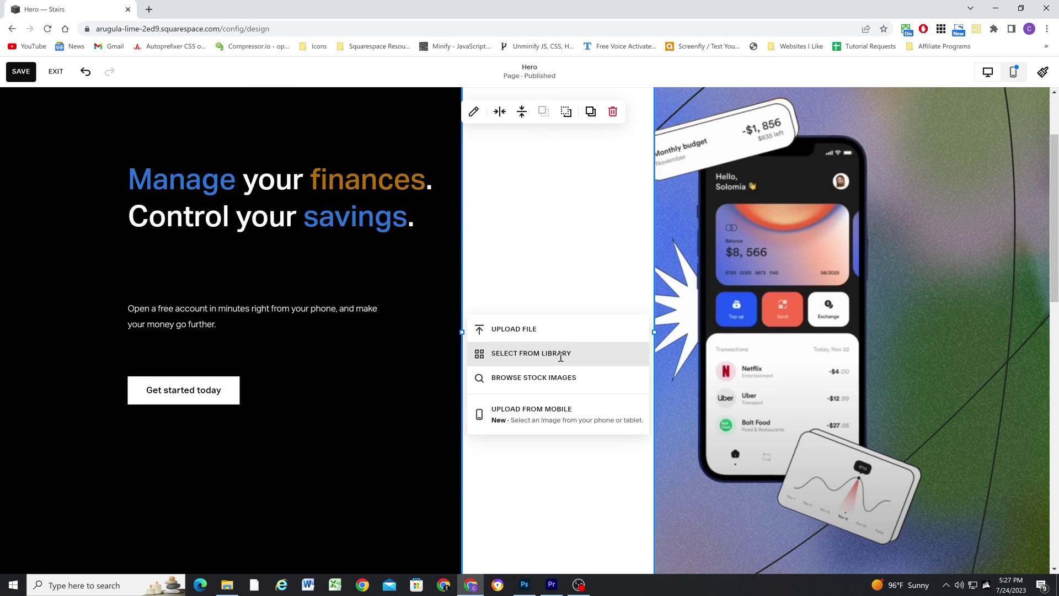
{"action": "left_click", "coordinate": [561, 354]}
{"action": "scroll", "coordinate": [525, 332], "scroll_direction": "down", "scroll_amount": 2}
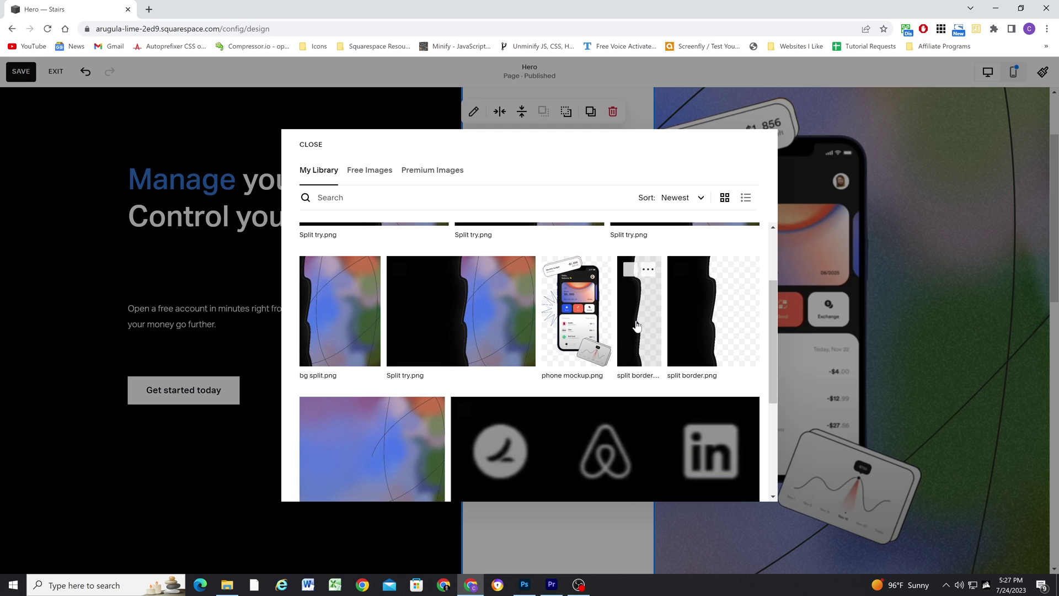
{"action": "left_click", "coordinate": [631, 270]}
{"action": "left_click", "coordinate": [746, 482]}
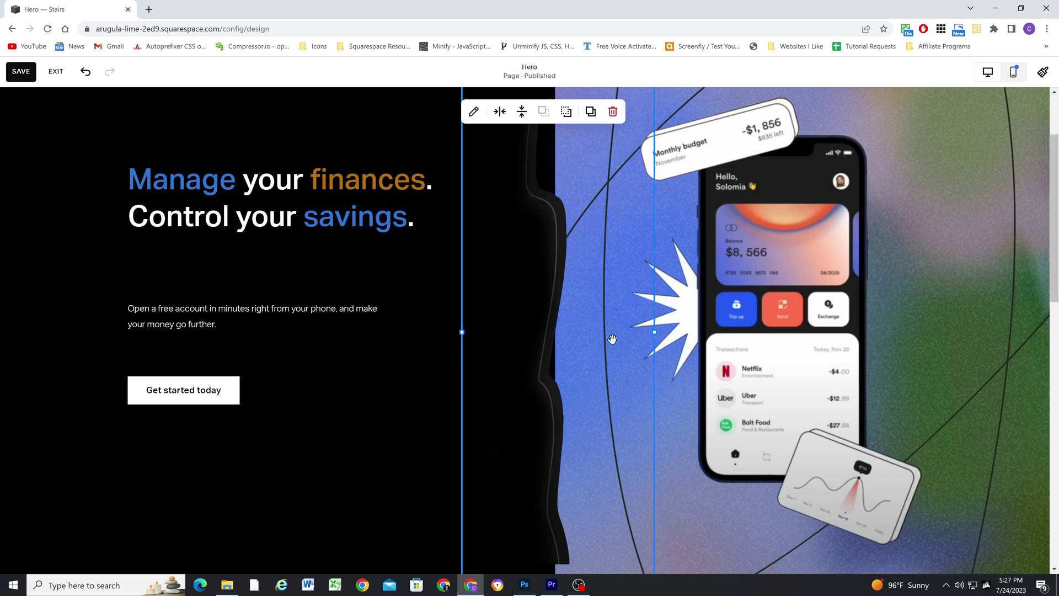
{"action": "scroll", "coordinate": [612, 339], "scroll_direction": "up", "scroll_amount": 2}
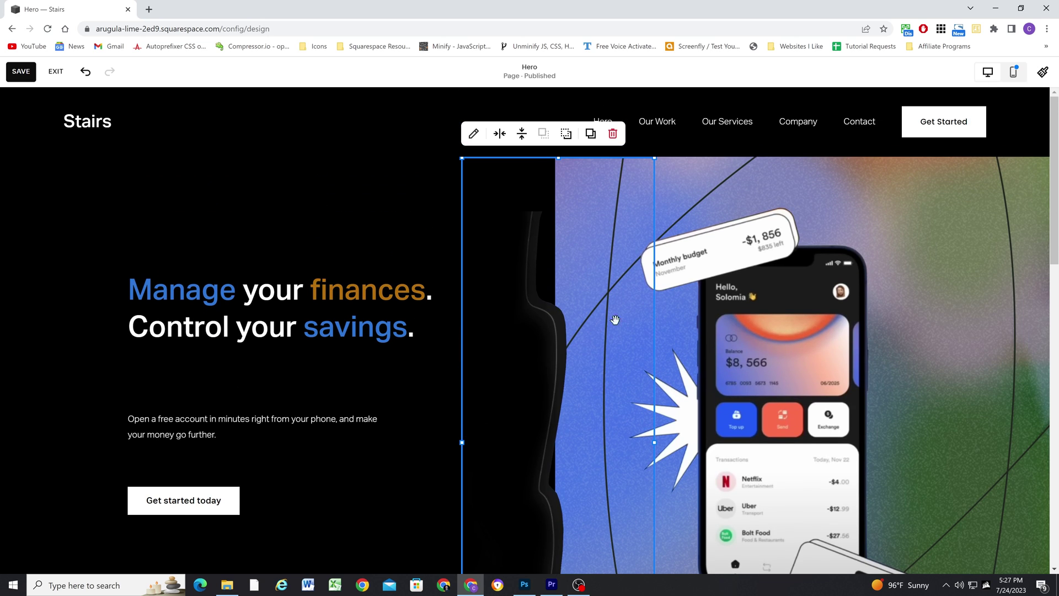
{"action": "left_click_drag", "start_coordinate": [583, 332], "coordinate": [607, 288]}
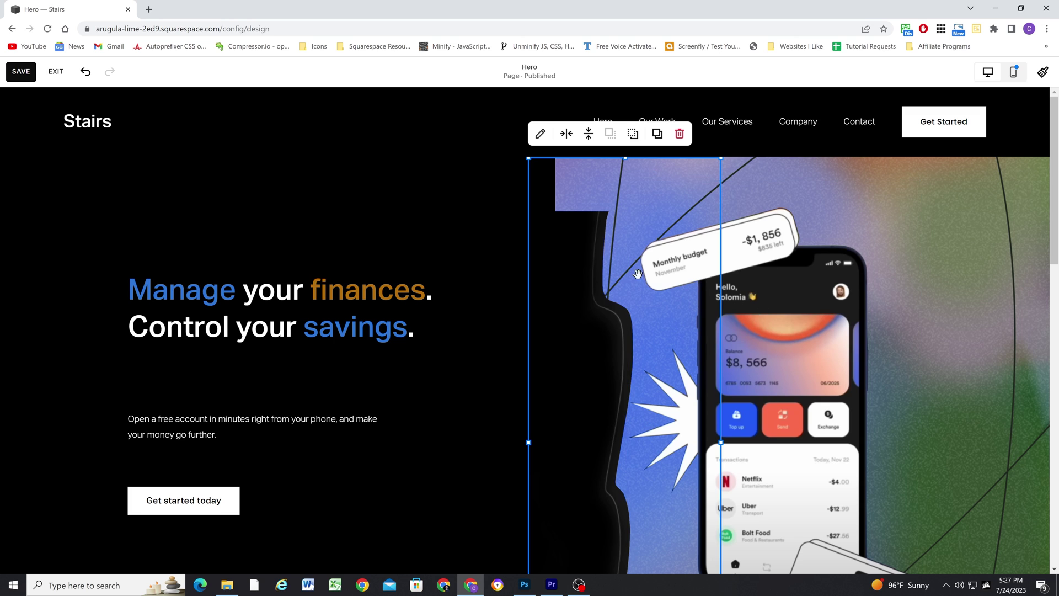
Step: Set the split border image to Fill in its design options
{"action": "scroll", "coordinate": [615, 246], "scroll_direction": "down", "scroll_amount": 1}
{"action": "scroll", "coordinate": [615, 244], "scroll_direction": "down", "scroll_amount": 3}
{"action": "scroll", "coordinate": [616, 375], "scroll_direction": "up", "scroll_amount": 4}
{"action": "left_click", "coordinate": [541, 134]}
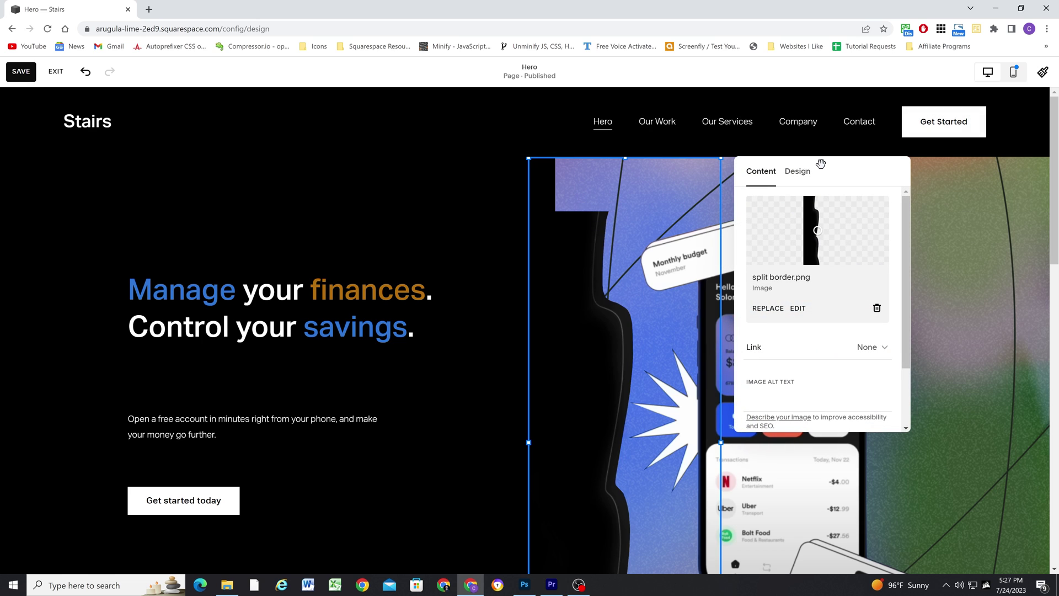
{"action": "left_click", "coordinate": [798, 172]}
{"action": "left_click", "coordinate": [819, 212]}
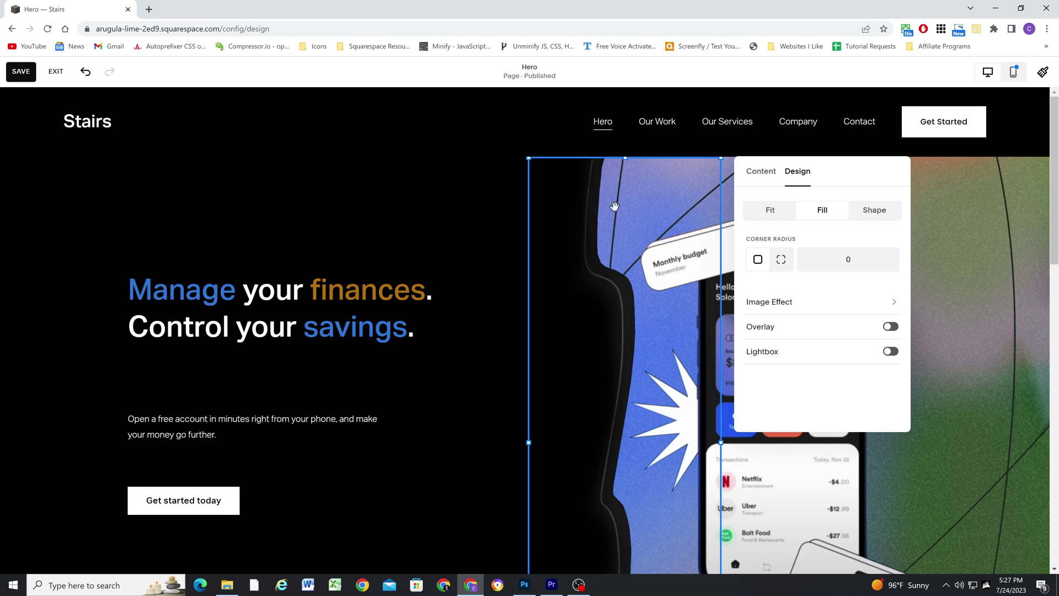
{"action": "left_click", "coordinate": [954, 358]}
Step: Shorten the narrow divider image block from its bottom handle
{"action": "scroll", "coordinate": [648, 305], "scroll_direction": "down", "scroll_amount": 5}
{"action": "scroll", "coordinate": [650, 306], "scroll_direction": "up", "scroll_amount": 2}
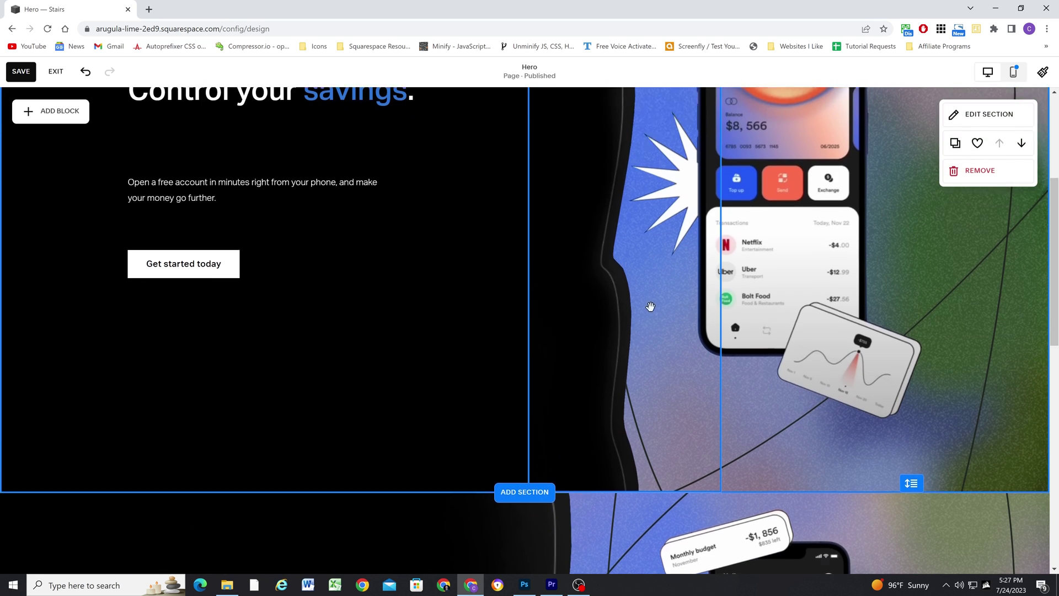
{"action": "scroll", "coordinate": [687, 272], "scroll_direction": "up", "scroll_amount": 3}
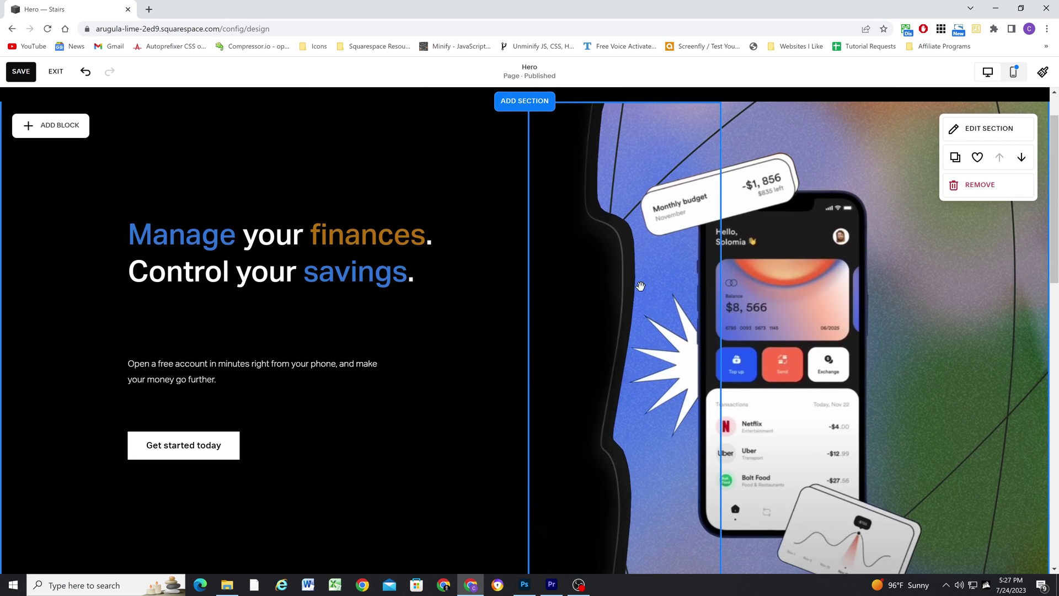
{"action": "scroll", "coordinate": [641, 286], "scroll_direction": "down", "scroll_amount": 1}
{"action": "scroll", "coordinate": [641, 304], "scroll_direction": "up", "scroll_amount": 2}
{"action": "scroll", "coordinate": [621, 290], "scroll_direction": "down", "scroll_amount": 4}
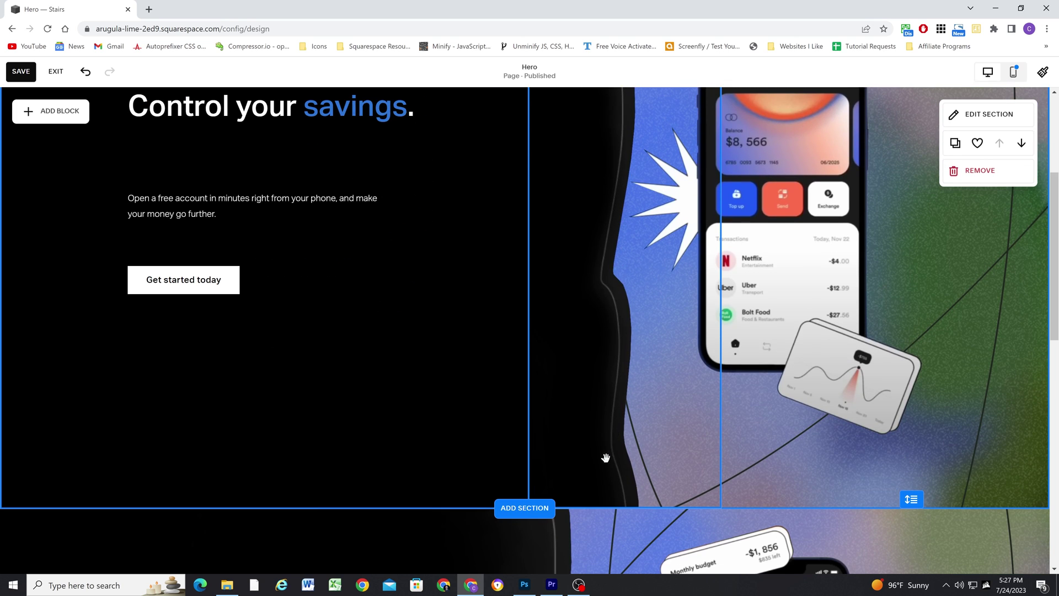
{"action": "left_click", "coordinate": [613, 483]}
{"action": "left_click_drag", "start_coordinate": [624, 501], "coordinate": [633, 397]}
{"action": "scroll", "coordinate": [633, 379], "scroll_direction": "up", "scroll_amount": 4}
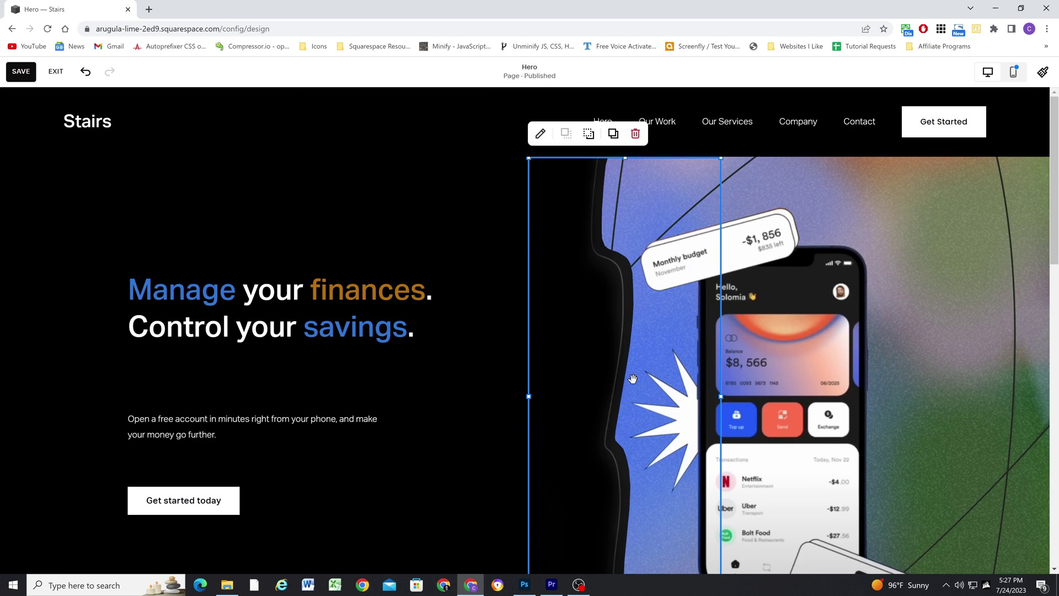
{"action": "scroll", "coordinate": [640, 348], "scroll_direction": "down", "scroll_amount": 1}
Step: Shorten the phone image block from its bottom handle
{"action": "left_click", "coordinate": [804, 309]}
{"action": "scroll", "coordinate": [795, 422], "scroll_direction": "down", "scroll_amount": 2}
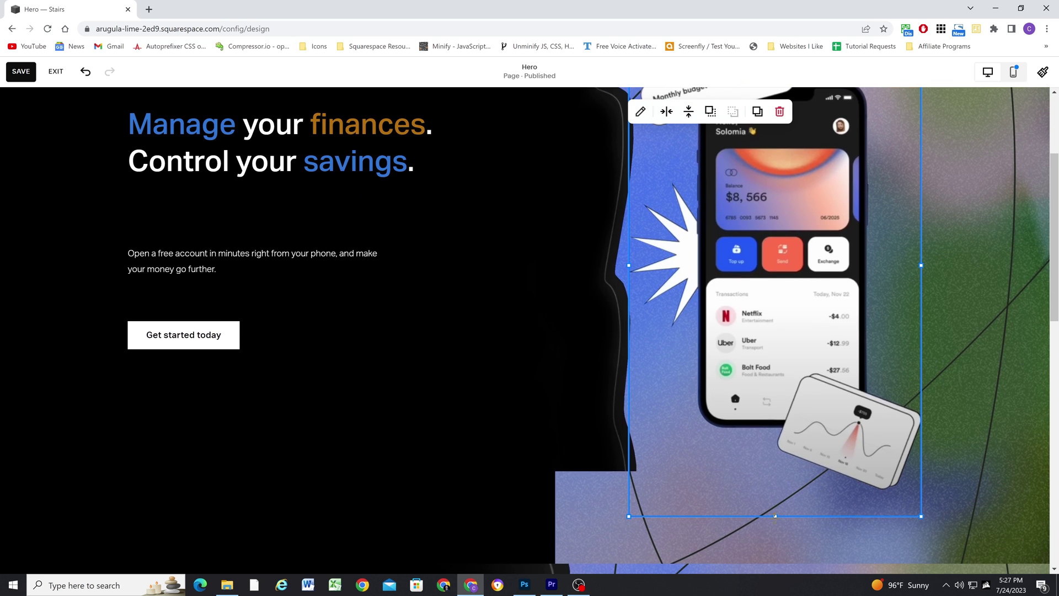
{"action": "left_click_drag", "start_coordinate": [775, 516], "coordinate": [772, 337]}
{"action": "scroll", "coordinate": [653, 395], "scroll_direction": "up", "scroll_amount": 3}
{"action": "scroll", "coordinate": [607, 375], "scroll_direction": "down", "scroll_amount": 1}
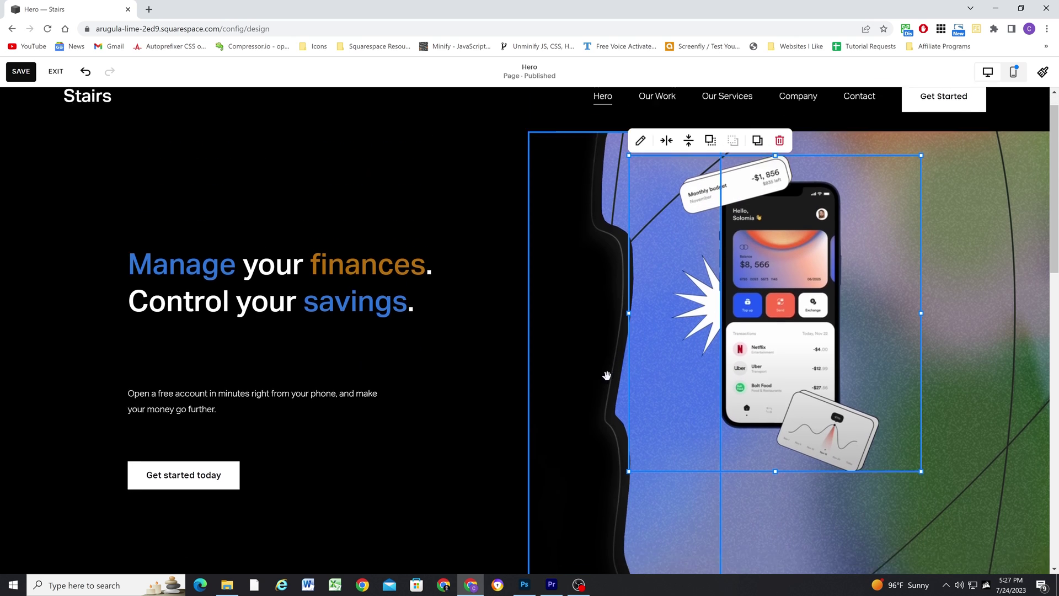
{"action": "scroll", "coordinate": [607, 375], "scroll_direction": "down", "scroll_amount": 2}
Step: Trim the divider block slightly and make the phone image block taller
{"action": "left_click", "coordinate": [594, 426]}
{"action": "left_click_drag", "start_coordinate": [615, 515], "coordinate": [625, 474]}
{"action": "scroll", "coordinate": [640, 433], "scroll_direction": "up", "scroll_amount": 2}
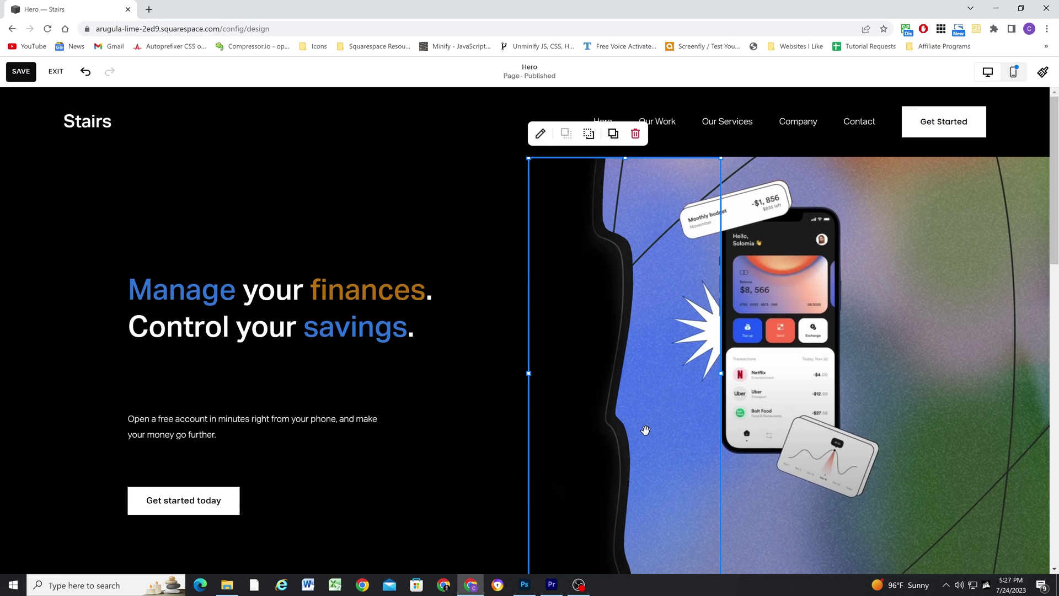
{"action": "left_click", "coordinate": [808, 409]}
{"action": "scroll", "coordinate": [799, 411], "scroll_direction": "down", "scroll_amount": 1}
{"action": "left_click_drag", "start_coordinate": [775, 442], "coordinate": [771, 491]}
Step: Narrow the left text block so its right edge meets the divider
{"action": "left_click", "coordinate": [497, 418]}
{"action": "left_click_drag", "start_coordinate": [546, 384], "coordinate": [521, 385]}
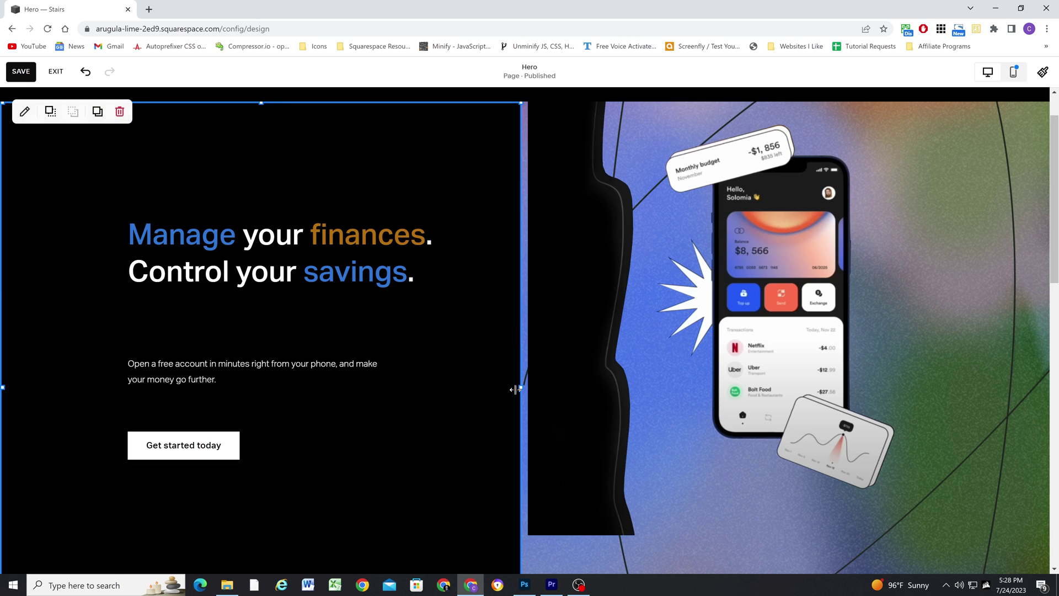
{"action": "mouse_move", "coordinate": [519, 387]}
{"action": "left_mouse_down"}
{"action": "mouse_move", "coordinate": [544, 393]}
{"action": "mouse_move", "coordinate": [501, 398]}
{"action": "mouse_move", "coordinate": [519, 389]}
{"action": "left_mouse_up"}
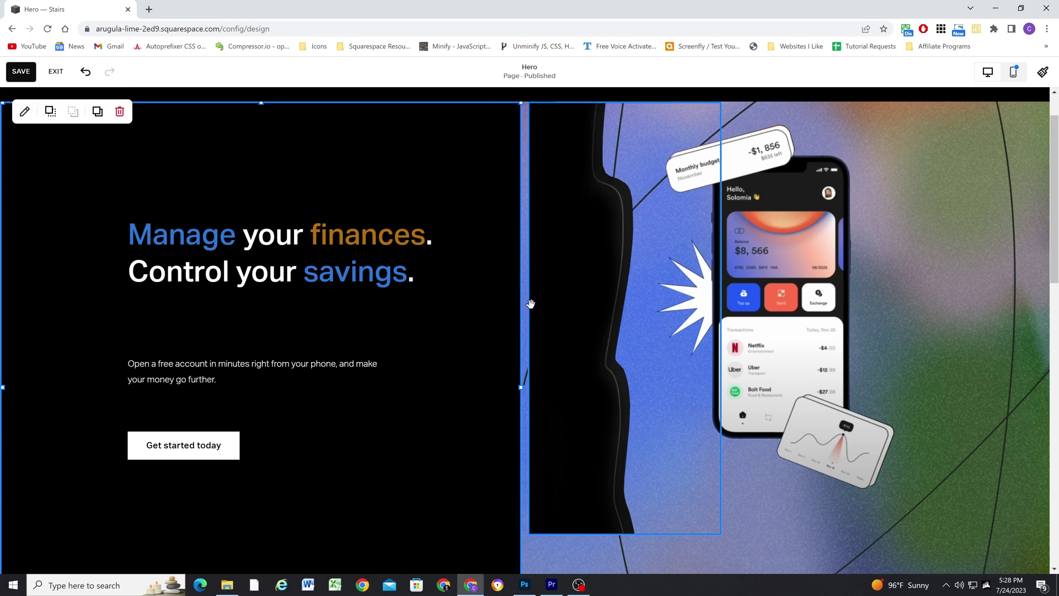
Step: Set the hero grid to custom gap spacing with a vertical gap of 5
{"action": "left_click", "coordinate": [978, 125]}
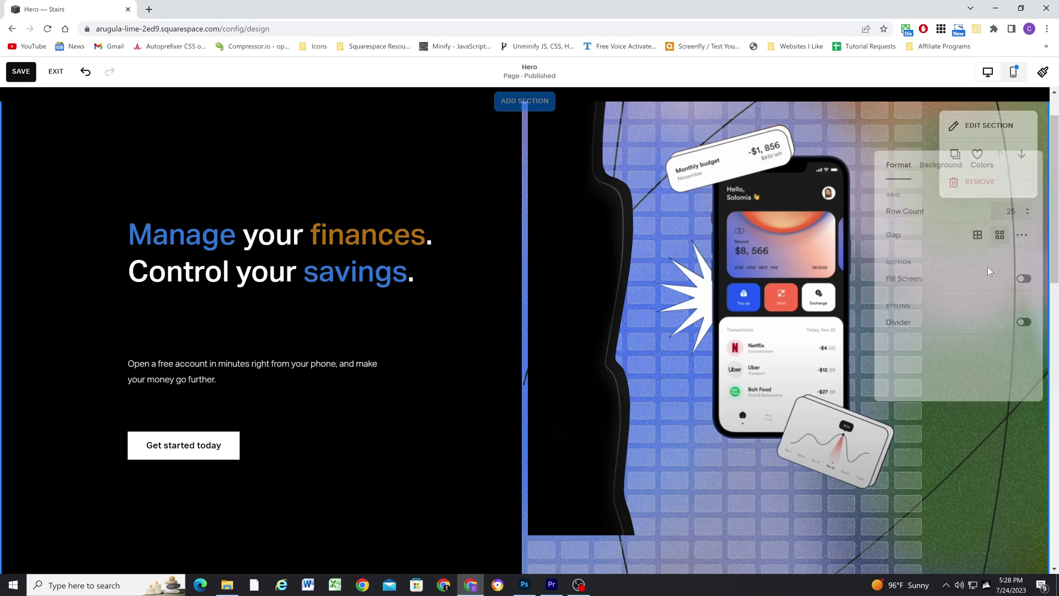
{"action": "left_click", "coordinate": [978, 238]}
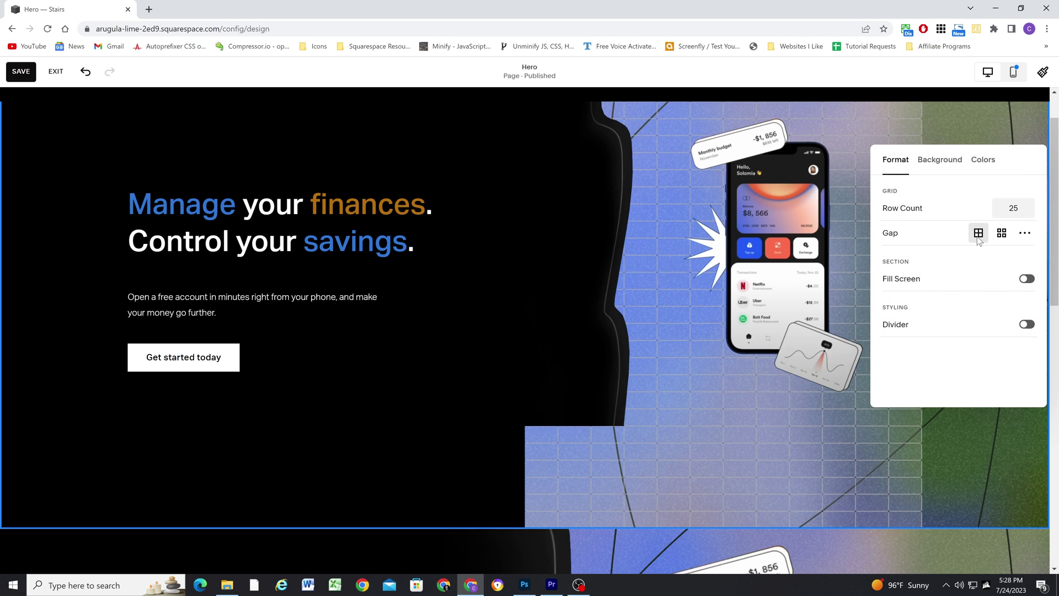
{"action": "left_click", "coordinate": [1024, 234]}
{"action": "mouse_move", "coordinate": [906, 285]}
{"action": "left_mouse_down"}
{"action": "mouse_move", "coordinate": [920, 283]}
{"action": "mouse_move", "coordinate": [890, 279]}
{"action": "left_mouse_up"}
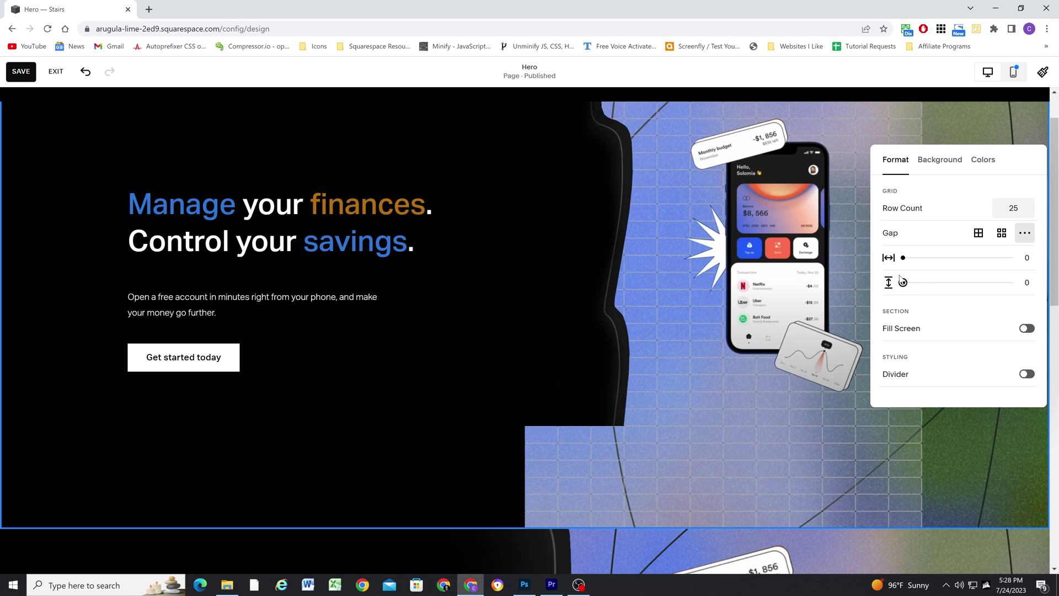
Step: Extend the selected image block further down the hero
{"action": "left_click", "coordinate": [557, 379]}
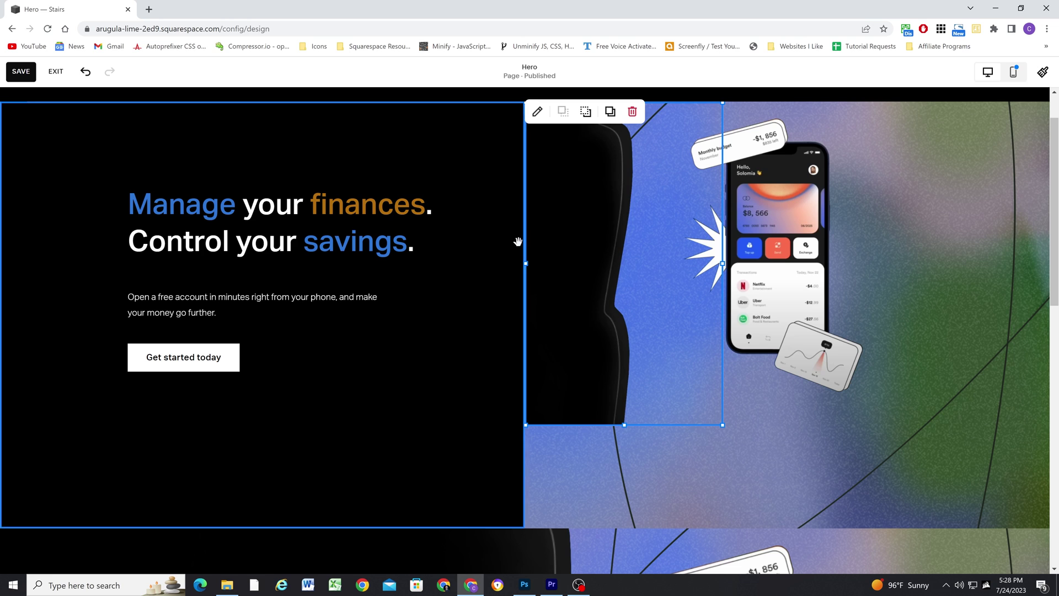
{"action": "scroll", "coordinate": [570, 333], "scroll_direction": "down", "scroll_amount": 1}
{"action": "left_click_drag", "start_coordinate": [624, 370], "coordinate": [615, 470]}
{"action": "scroll", "coordinate": [655, 414], "scroll_direction": "up", "scroll_amount": 2}
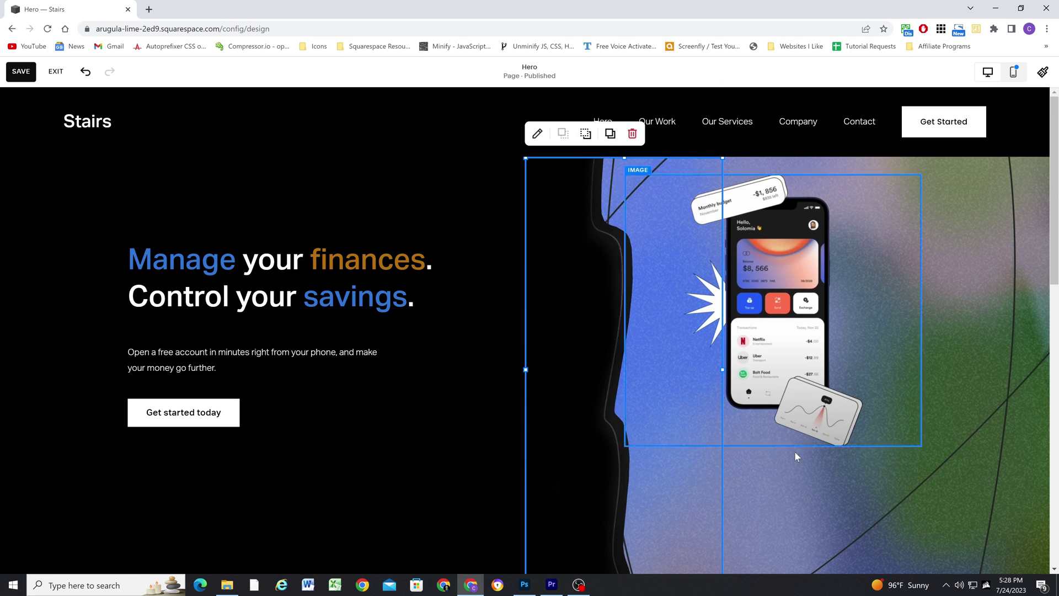
{"action": "left_click", "coordinate": [915, 431]}
Step: Enlarge the phone mockup image block downward beside the wavy divider
{"action": "left_click", "coordinate": [782, 319]}
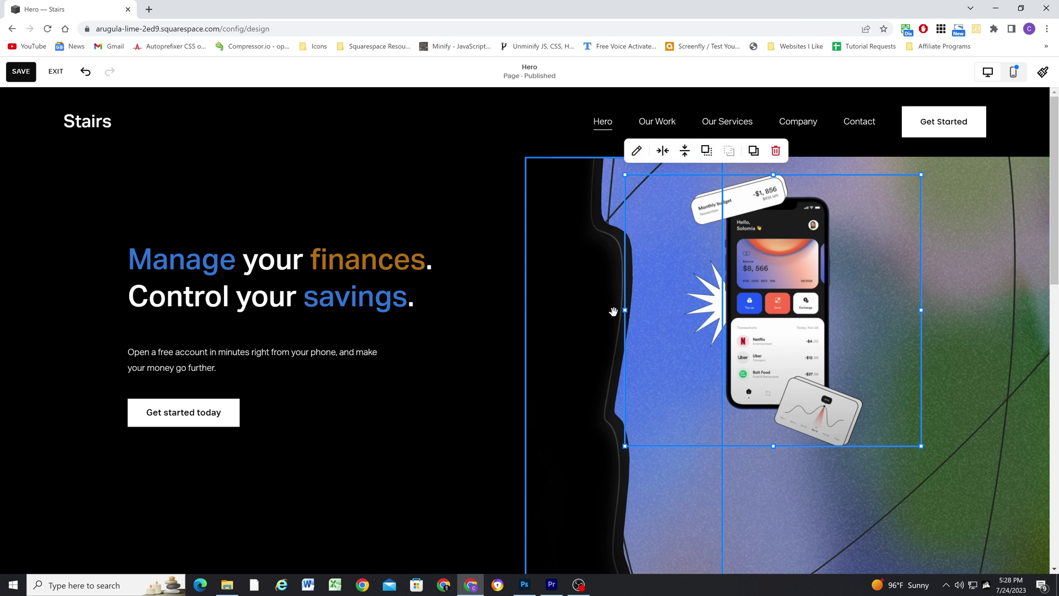
{"action": "scroll", "coordinate": [790, 385], "scroll_direction": "down", "scroll_amount": 1}
{"action": "left_click_drag", "start_coordinate": [776, 391], "coordinate": [785, 509]}
{"action": "scroll", "coordinate": [767, 211], "scroll_direction": "up", "scroll_amount": 1}
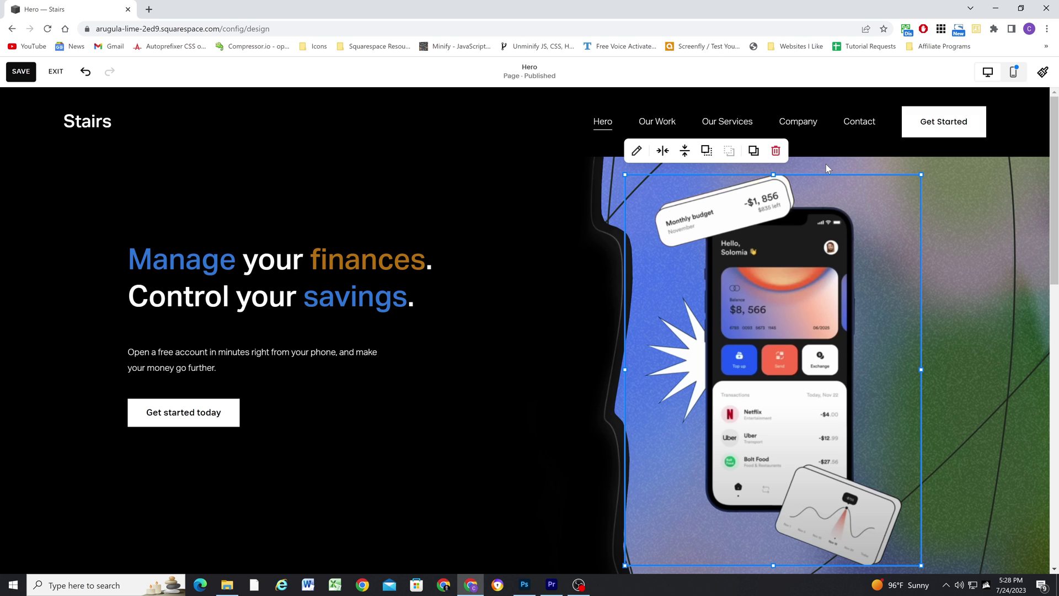
{"action": "scroll", "coordinate": [804, 419], "scroll_direction": "down", "scroll_amount": 3}
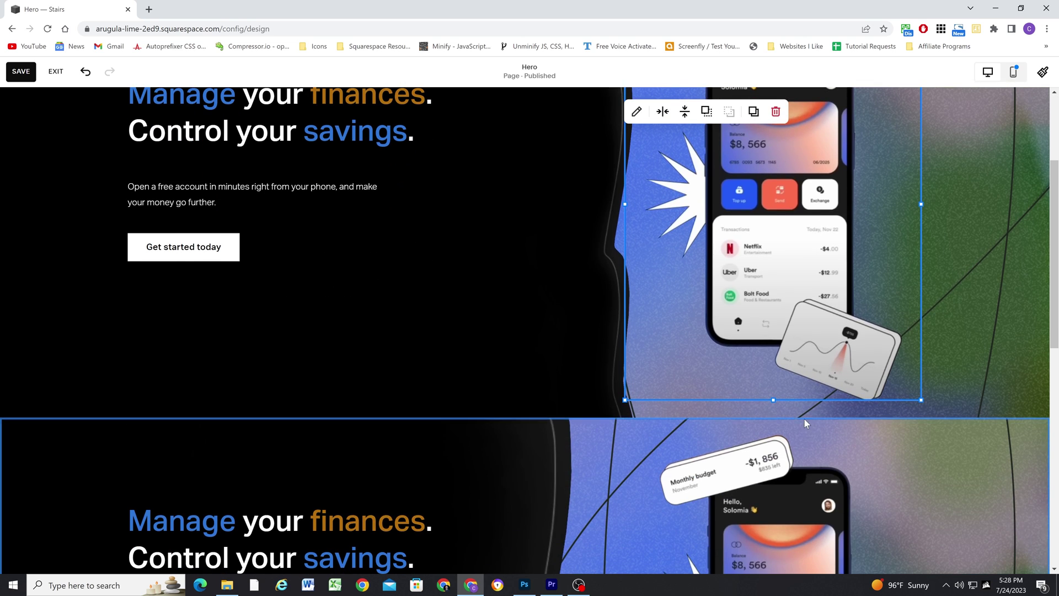
{"action": "left_click", "coordinate": [971, 361]}
{"action": "scroll", "coordinate": [828, 331], "scroll_direction": "up", "scroll_amount": 3}
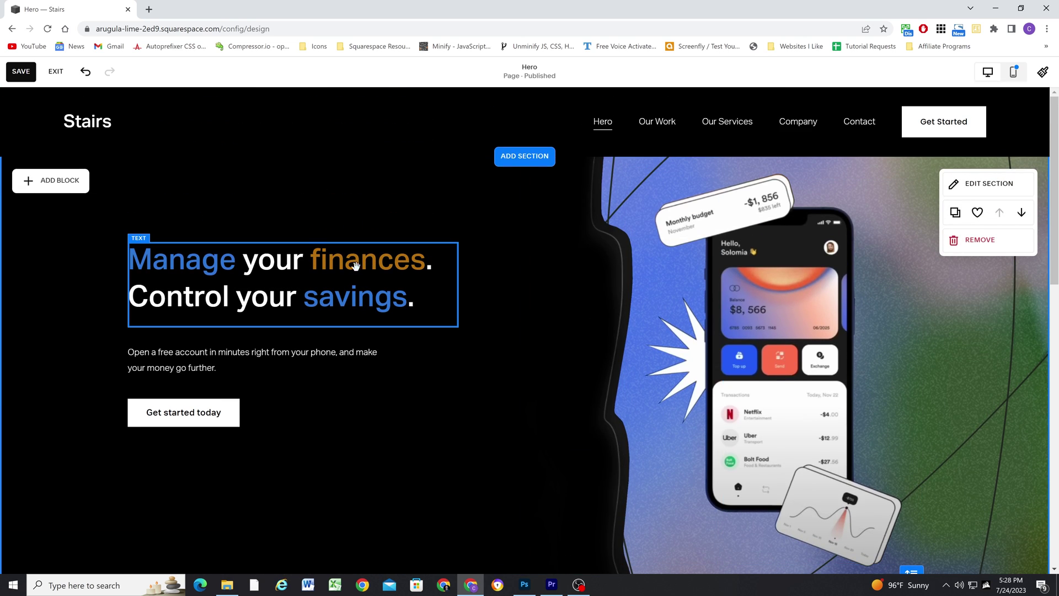
{"action": "scroll", "coordinate": [646, 329], "scroll_direction": "down", "scroll_amount": 3}
{"action": "scroll", "coordinate": [718, 287], "scroll_direction": "up", "scroll_amount": 3}
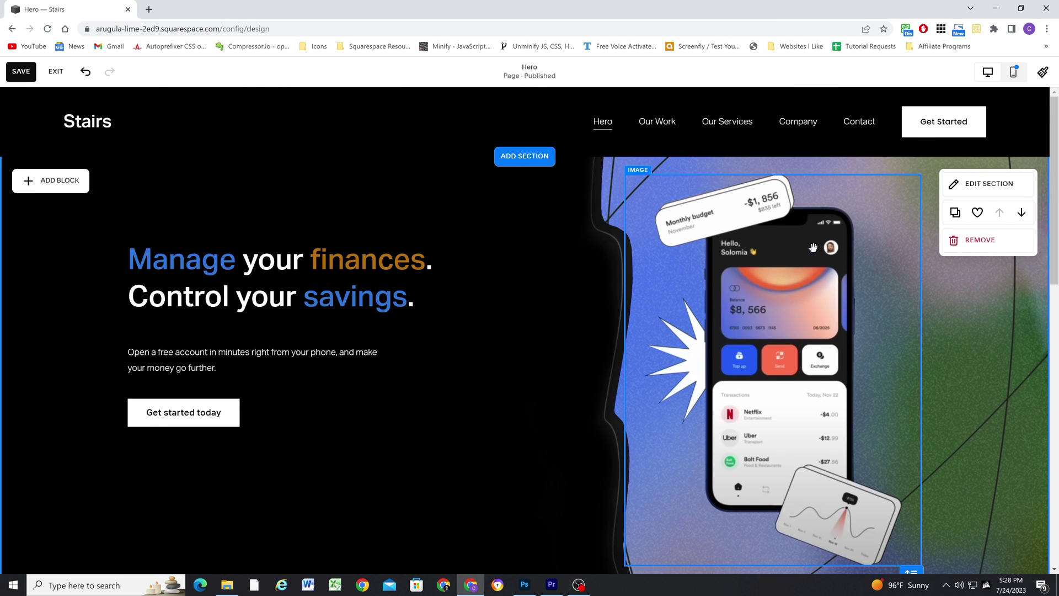
Step: Switch the page editor to the mobile layout
{"action": "left_click", "coordinate": [1013, 72]}
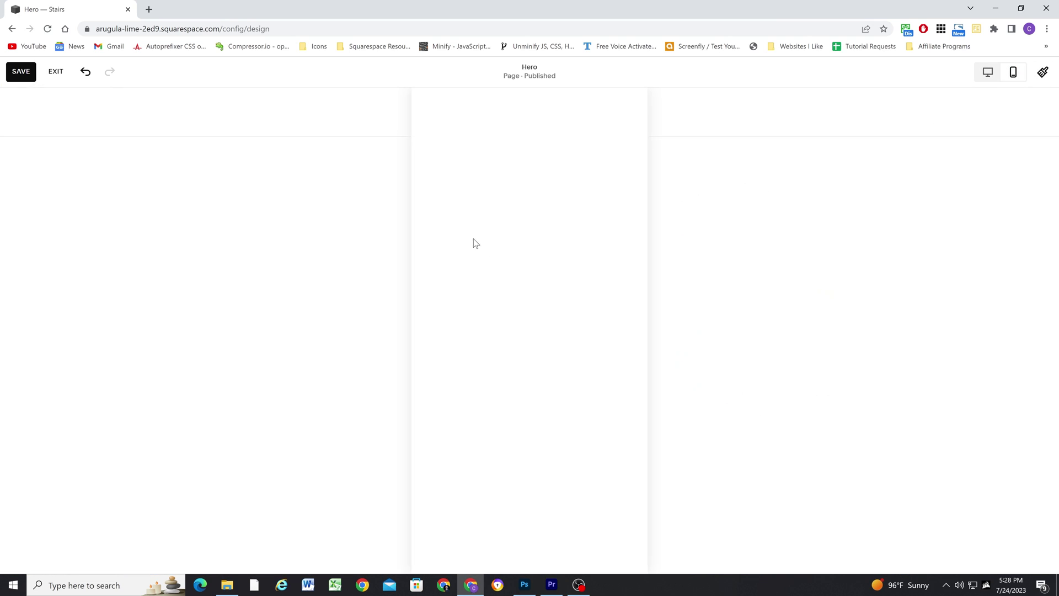
{"action": "scroll", "coordinate": [515, 358], "scroll_direction": "down", "scroll_amount": 2}
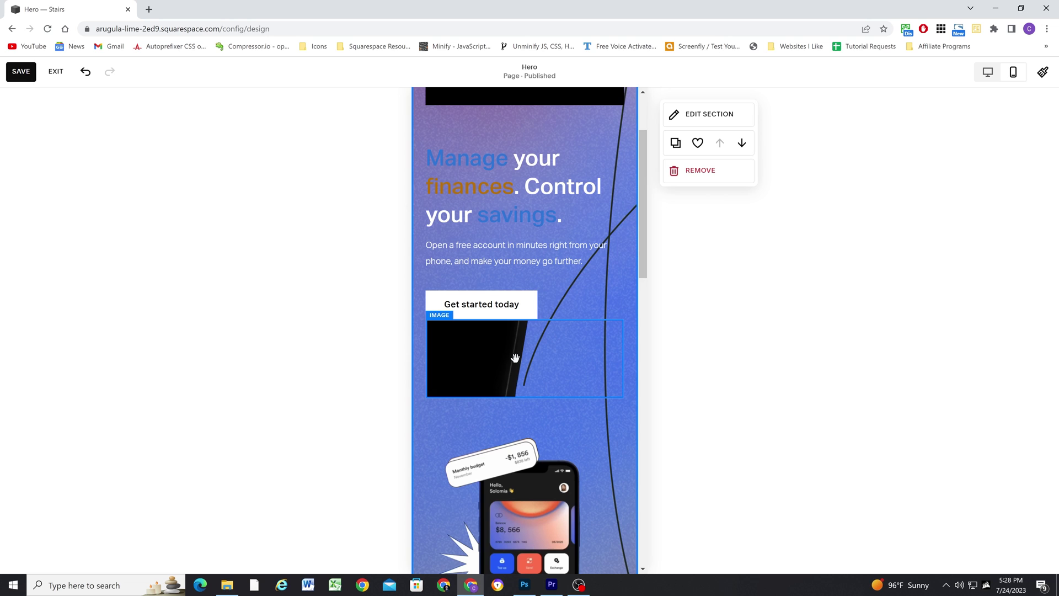
{"action": "scroll", "coordinate": [516, 358], "scroll_direction": "down", "scroll_amount": 3}
{"action": "scroll", "coordinate": [540, 322], "scroll_direction": "up", "scroll_amount": 5}
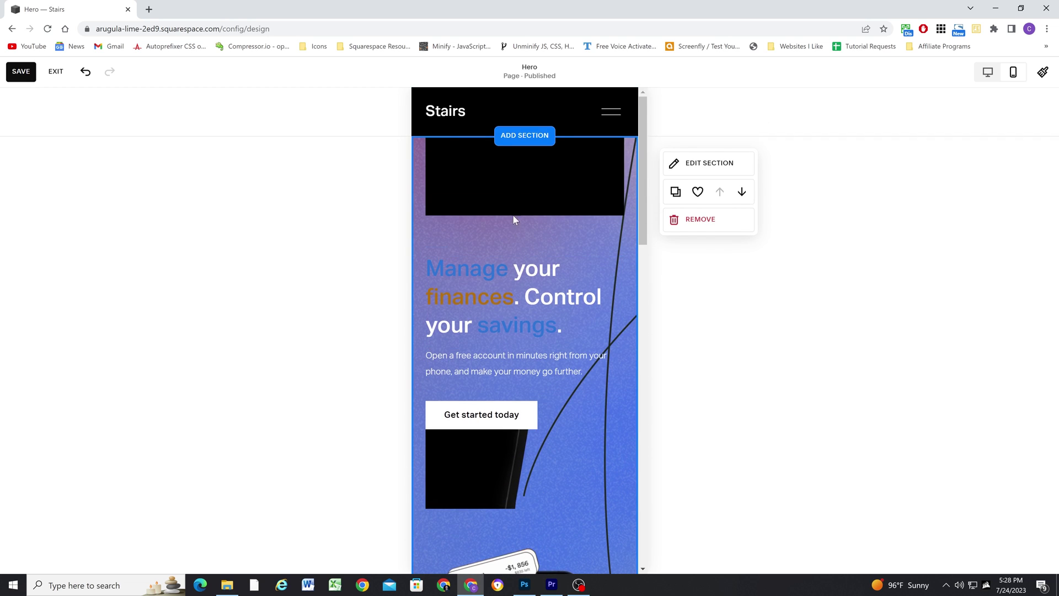
Step: Stretch the black panel to full width and taller, and send it behind the text
{"action": "left_click", "coordinate": [434, 177]}
{"action": "left_click_drag", "start_coordinate": [418, 176], "coordinate": [414, 175]}
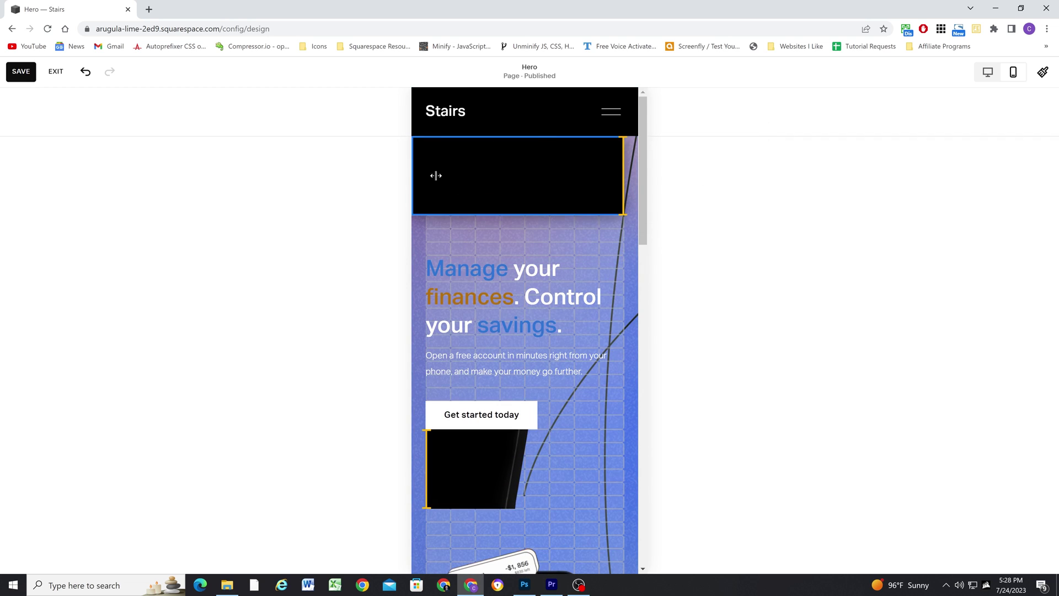
{"action": "left_click_drag", "start_coordinate": [624, 175], "coordinate": [636, 176]}
{"action": "left_click_drag", "start_coordinate": [529, 207], "coordinate": [537, 374]}
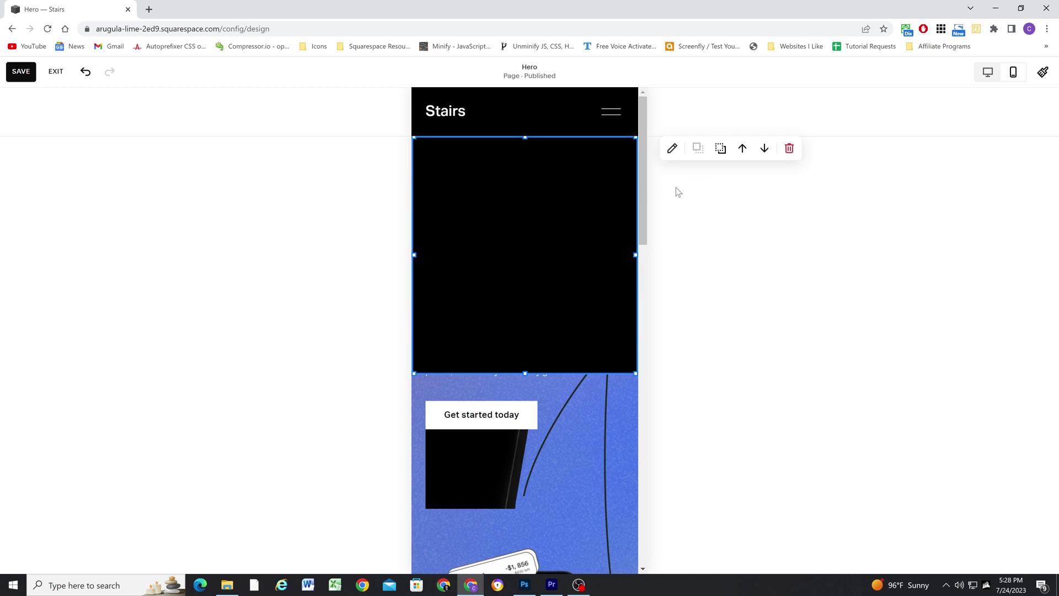
{"action": "left_click", "coordinate": [720, 149]}
Step: Move the headline, body text and Get started today button up onto the black panel
{"action": "left_click", "coordinate": [552, 296]}
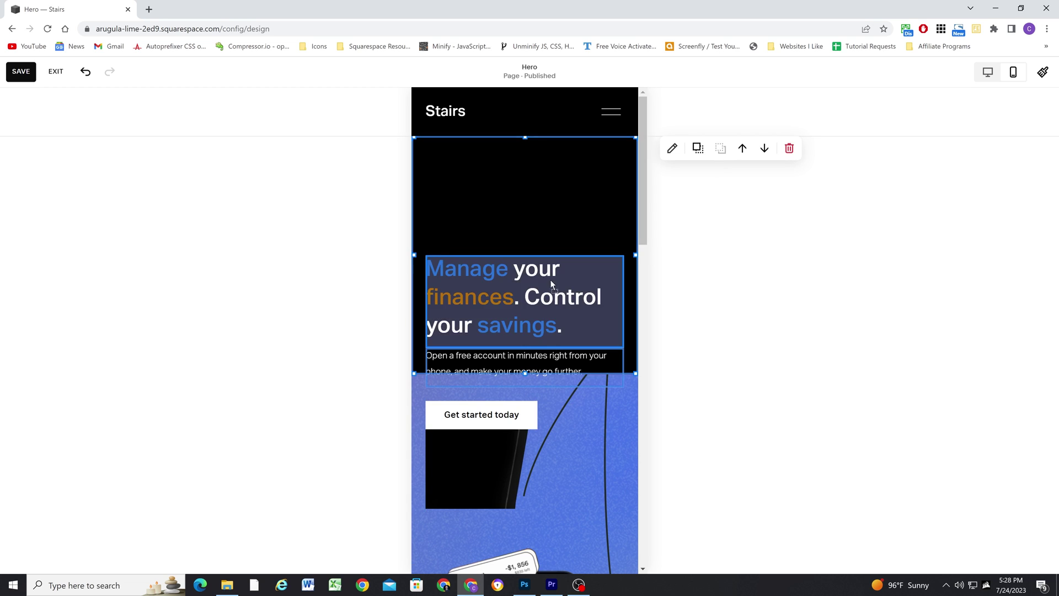
{"action": "left_click_drag", "start_coordinate": [549, 296], "coordinate": [545, 210]}
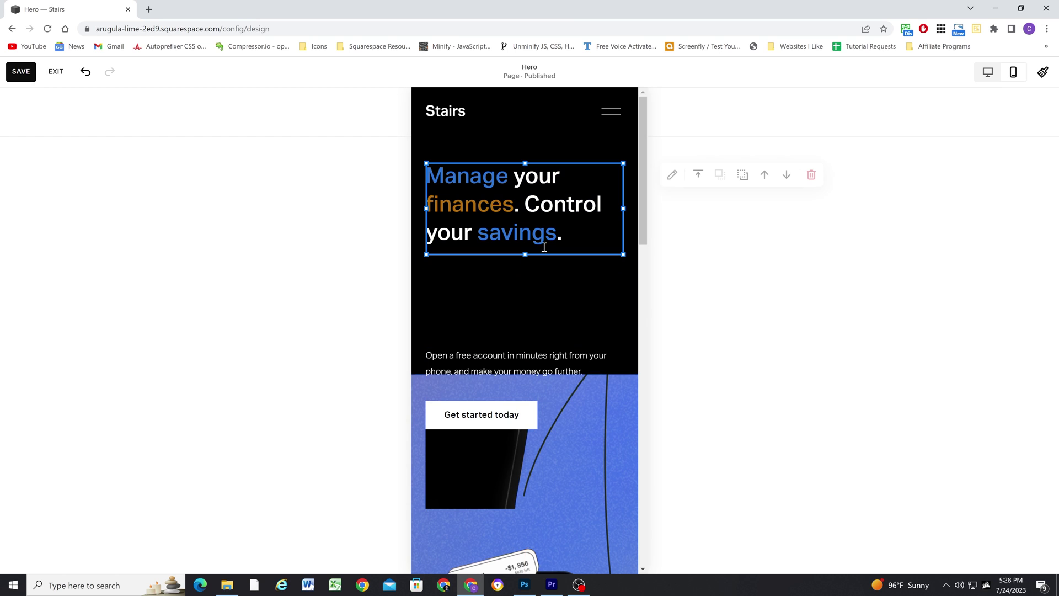
{"action": "left_click_drag", "start_coordinate": [521, 356], "coordinate": [519, 342]}
{"action": "left_click_drag", "start_coordinate": [511, 413], "coordinate": [519, 331]}
{"action": "left_click", "coordinate": [523, 370]}
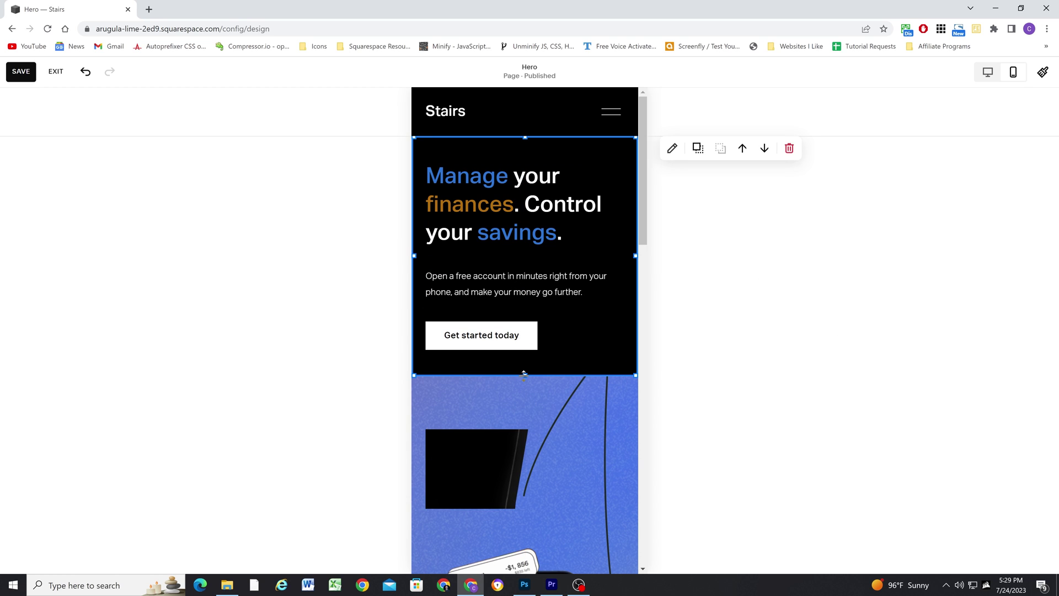
Step: Move the leftover black shape up over the headline and send it backward
{"action": "left_click", "coordinate": [504, 463]}
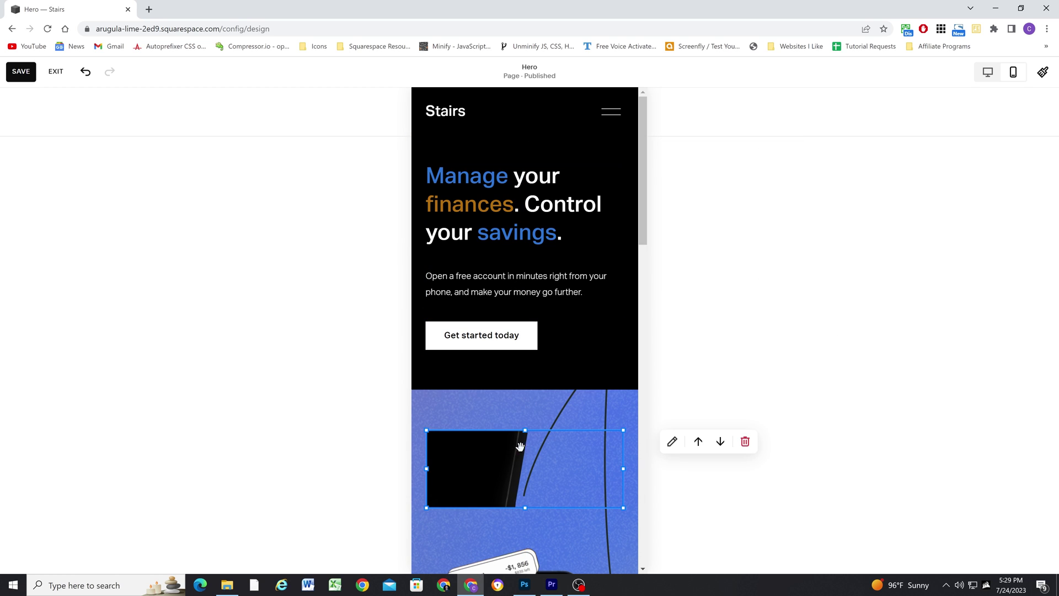
{"action": "left_click_drag", "start_coordinate": [506, 478], "coordinate": [507, 182]}
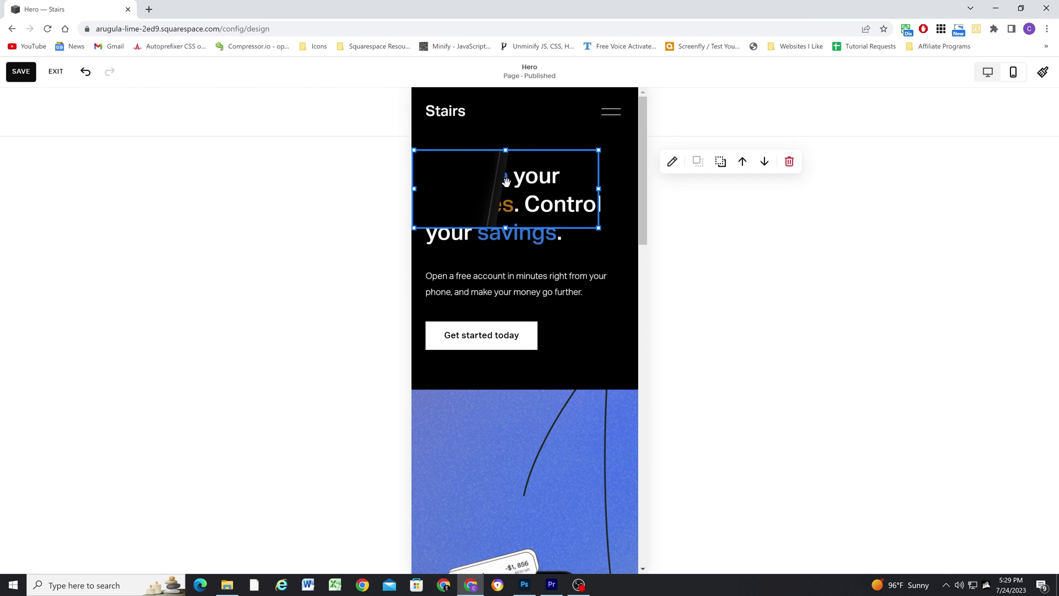
{"action": "left_click", "coordinate": [722, 162]}
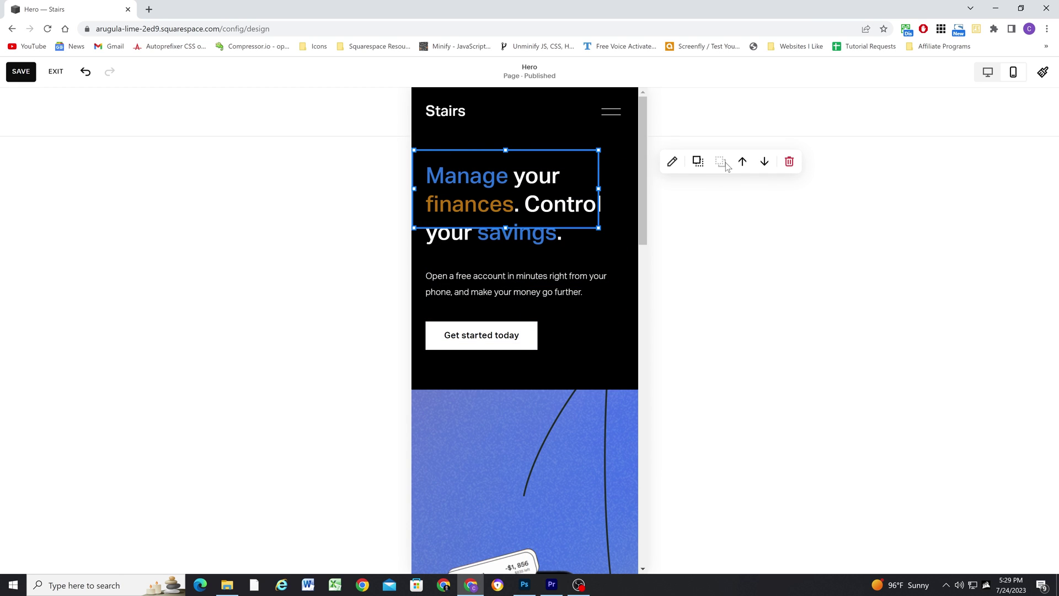
{"action": "left_click", "coordinate": [556, 444]}
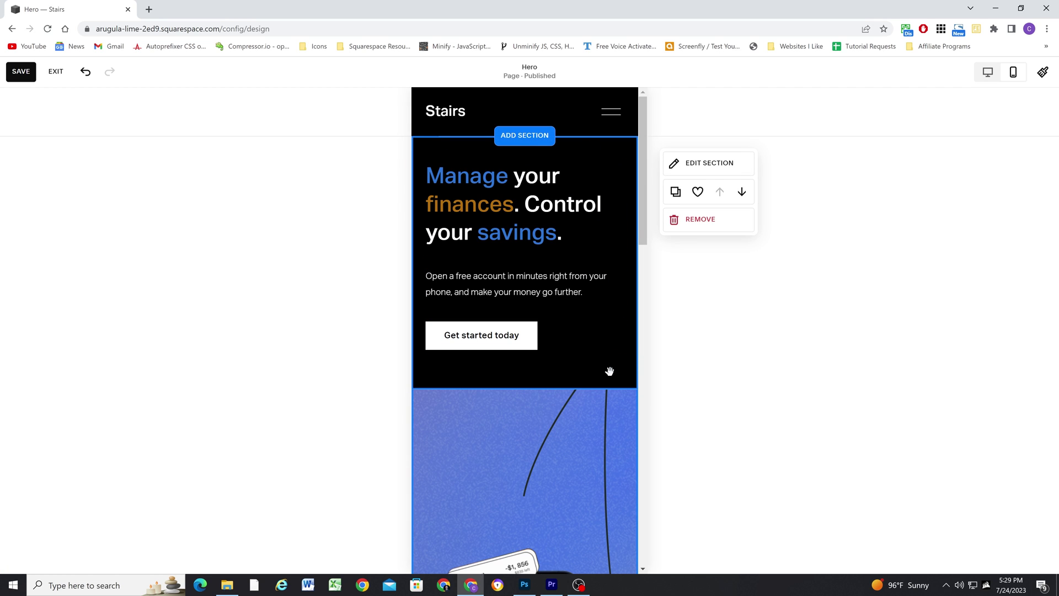
Step: Raise the phone mockup below the button and shorten the hero section from its bottom edge
{"action": "scroll", "coordinate": [607, 353], "scroll_direction": "down", "scroll_amount": 2}
{"action": "left_click_drag", "start_coordinate": [545, 492], "coordinate": [547, 321]}
{"action": "scroll", "coordinate": [563, 429], "scroll_direction": "down", "scroll_amount": 4}
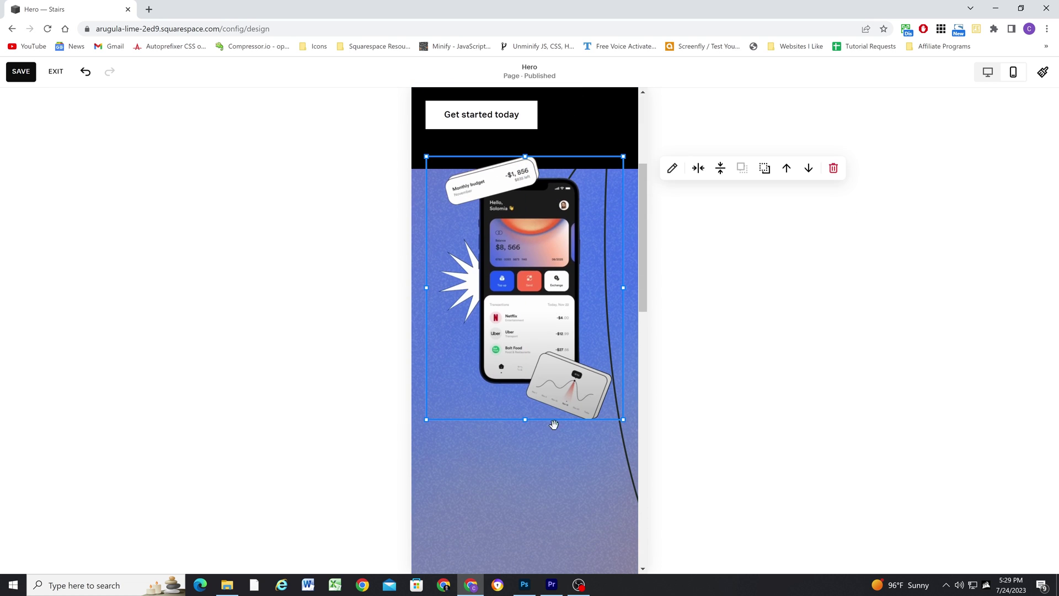
{"action": "left_click", "coordinate": [563, 429]}
{"action": "left_click_drag", "start_coordinate": [603, 492], "coordinate": [602, 320]}
{"action": "scroll", "coordinate": [584, 361], "scroll_direction": "up", "scroll_amount": 5}
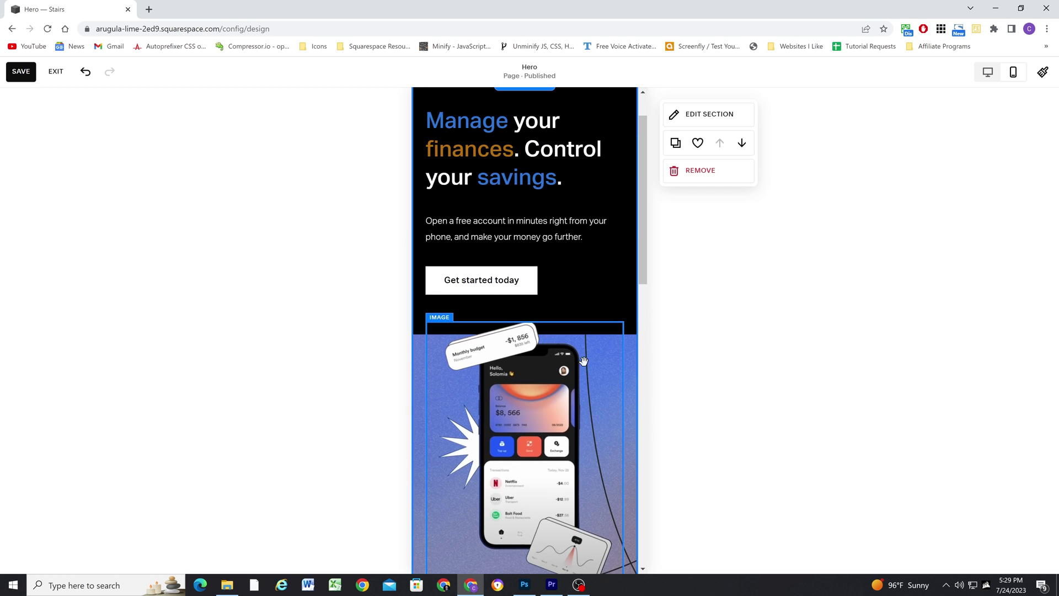
{"action": "scroll", "coordinate": [605, 402], "scroll_direction": "down", "scroll_amount": 2}
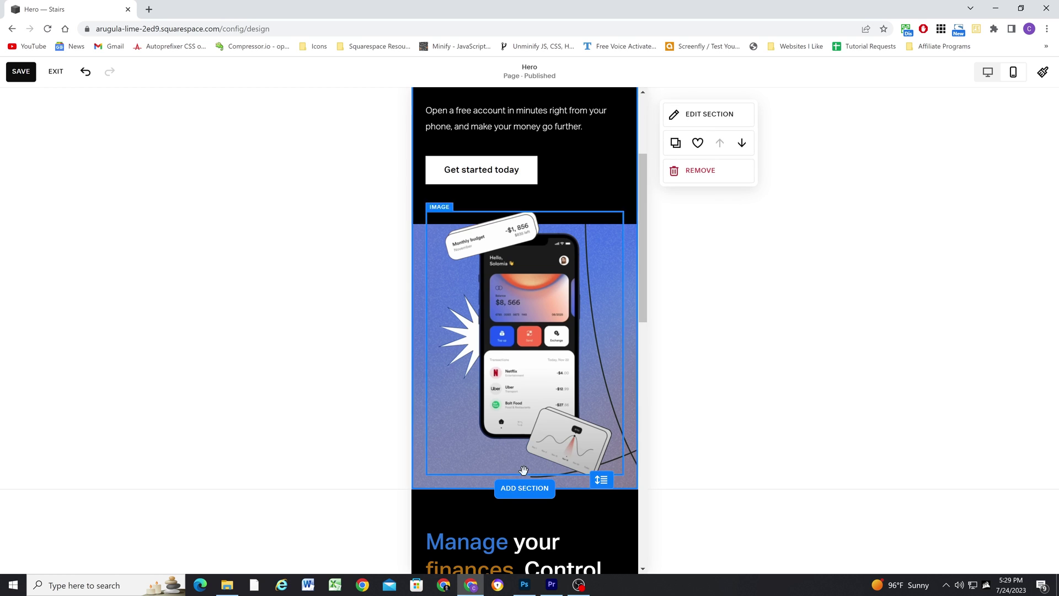
{"action": "scroll", "coordinate": [610, 350], "scroll_direction": "up", "scroll_amount": 3}
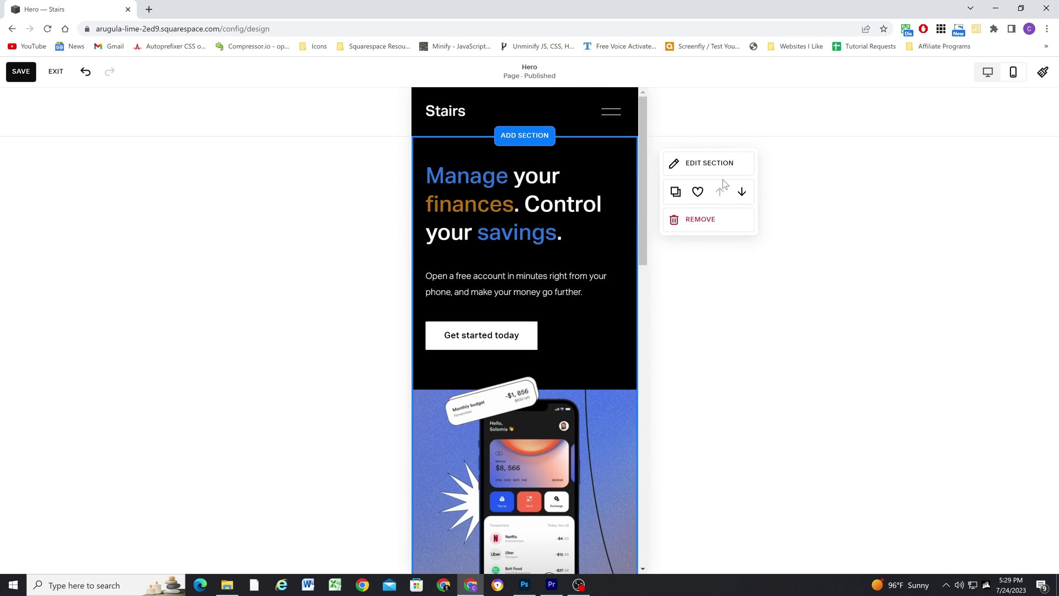
Step: Shift the Hero BG Mockup.png background focal point slightly right, then return to desktop view
{"action": "left_click", "coordinate": [716, 172]}
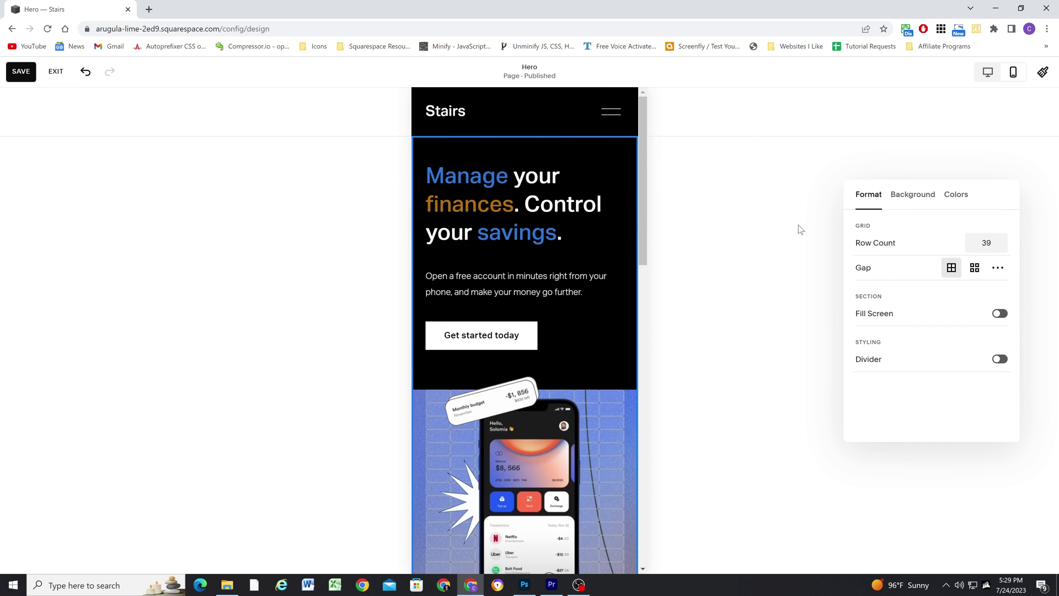
{"action": "left_click", "coordinate": [909, 200]}
{"action": "left_click_drag", "start_coordinate": [940, 289], "coordinate": [945, 284]}
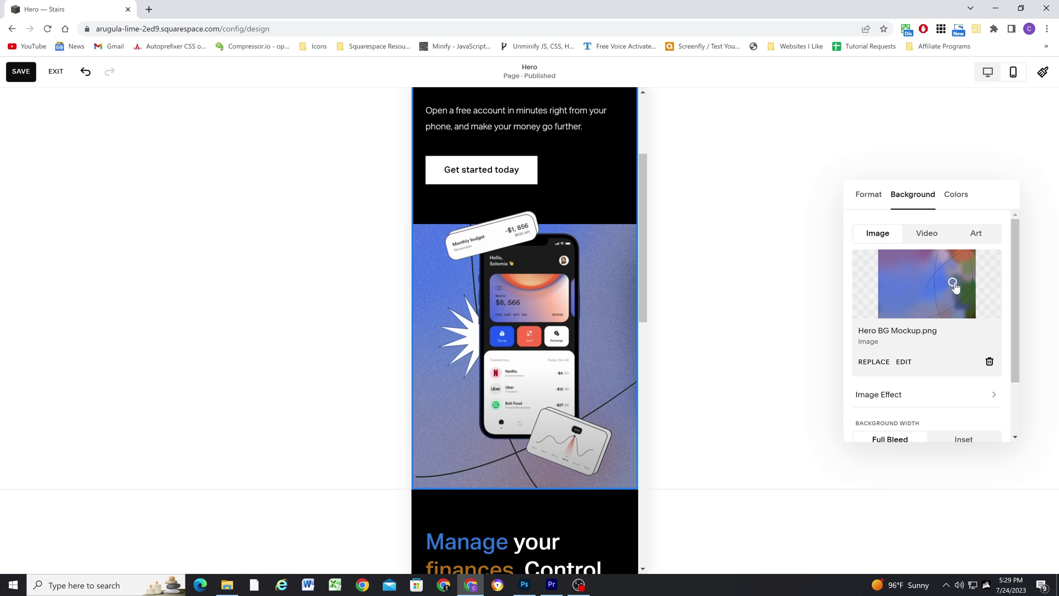
{"action": "left_click_drag", "start_coordinate": [955, 286], "coordinate": [957, 285]}
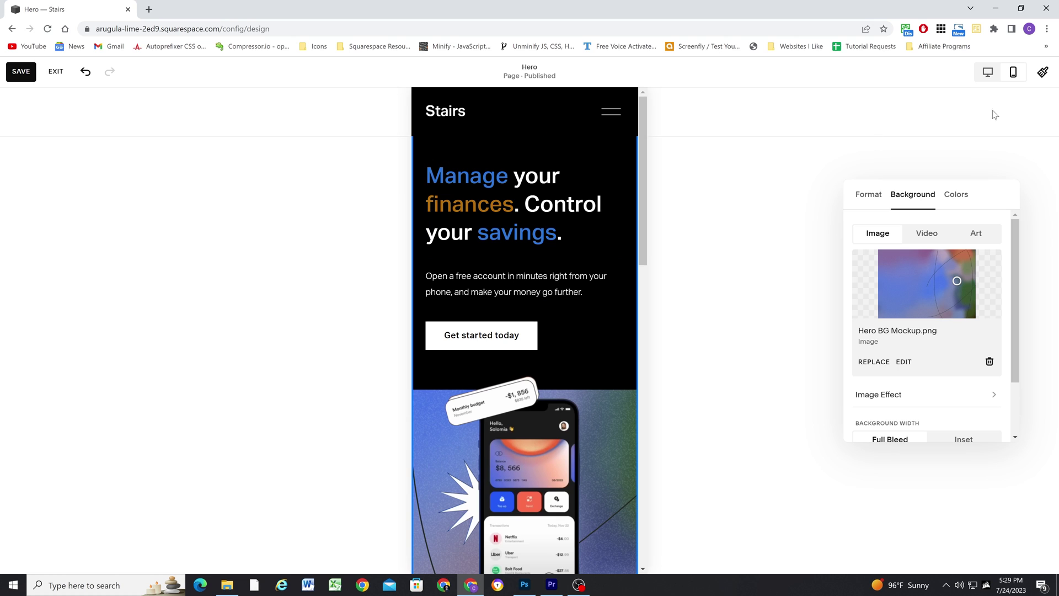
{"action": "left_click", "coordinate": [983, 71]}
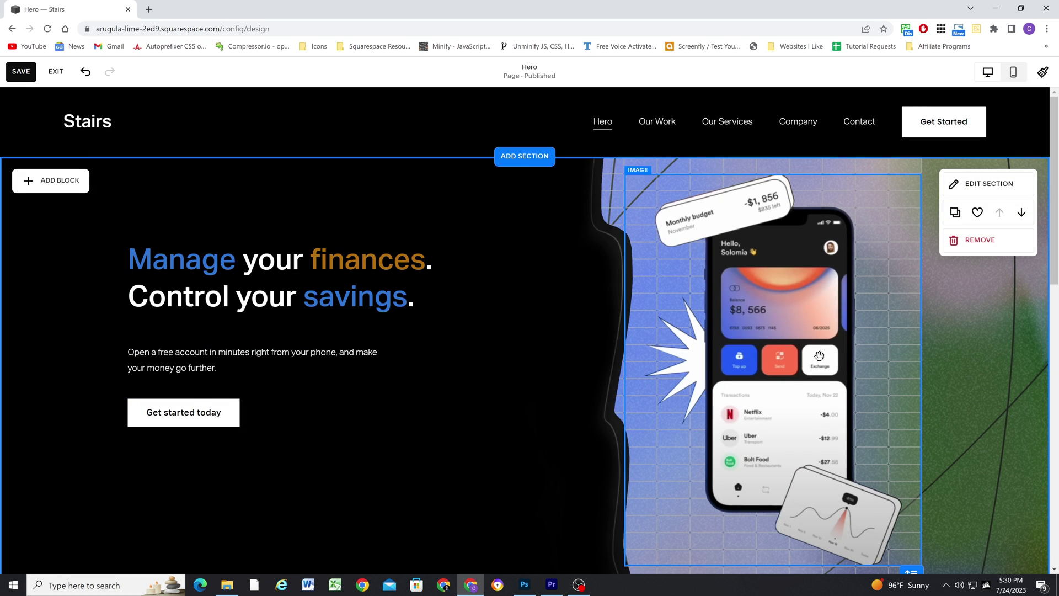
Step: Review the finished hero in the mobile preview, then switch back to the desktop preview
{"action": "scroll", "coordinate": [963, 359], "scroll_direction": "down", "scroll_amount": 1}
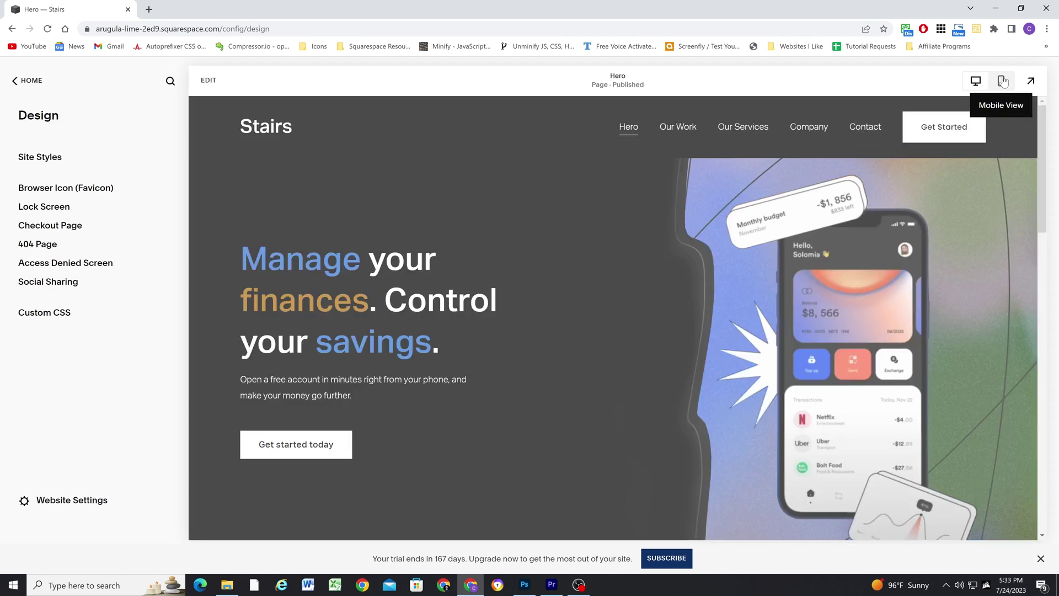
{"action": "left_click", "coordinate": [1001, 81]}
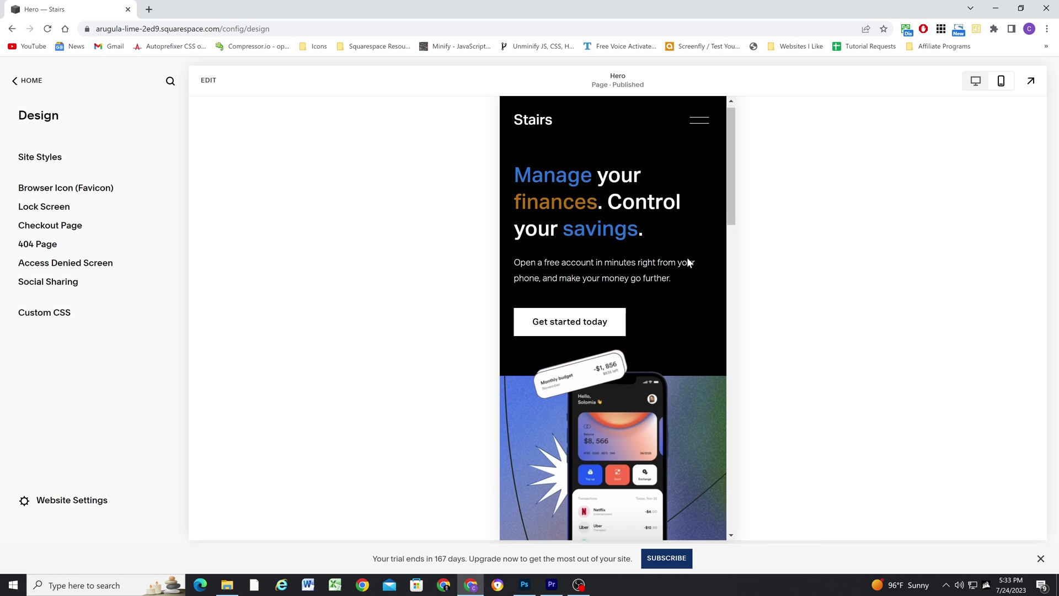
{"action": "scroll", "coordinate": [687, 257], "scroll_direction": "down", "scroll_amount": 4}
{"action": "scroll", "coordinate": [678, 298], "scroll_direction": "up", "scroll_amount": 3}
{"action": "scroll", "coordinate": [676, 287], "scroll_direction": "up", "scroll_amount": 1}
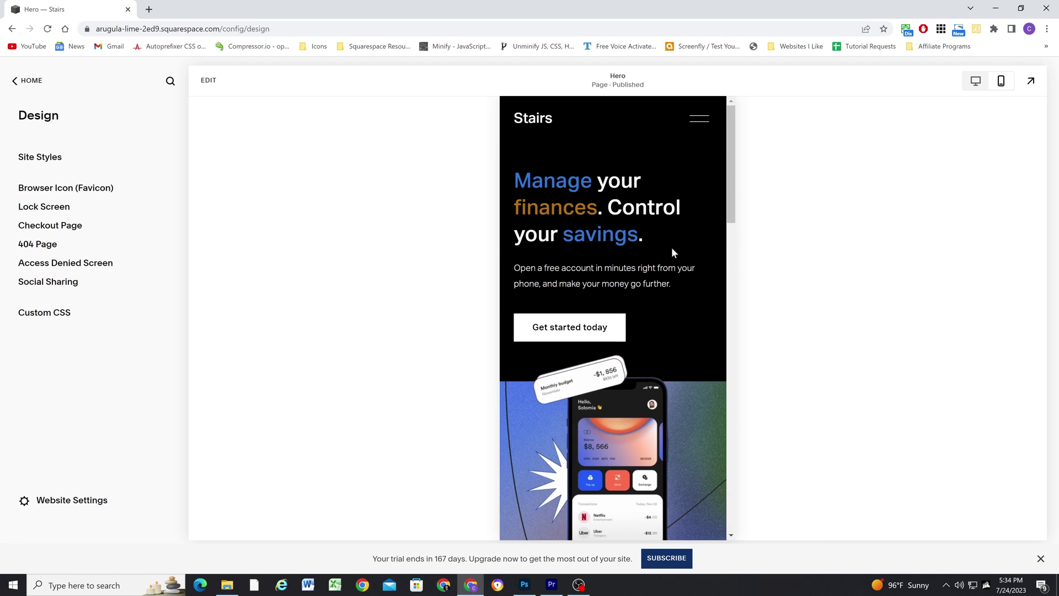
{"action": "left_click", "coordinate": [976, 81]}
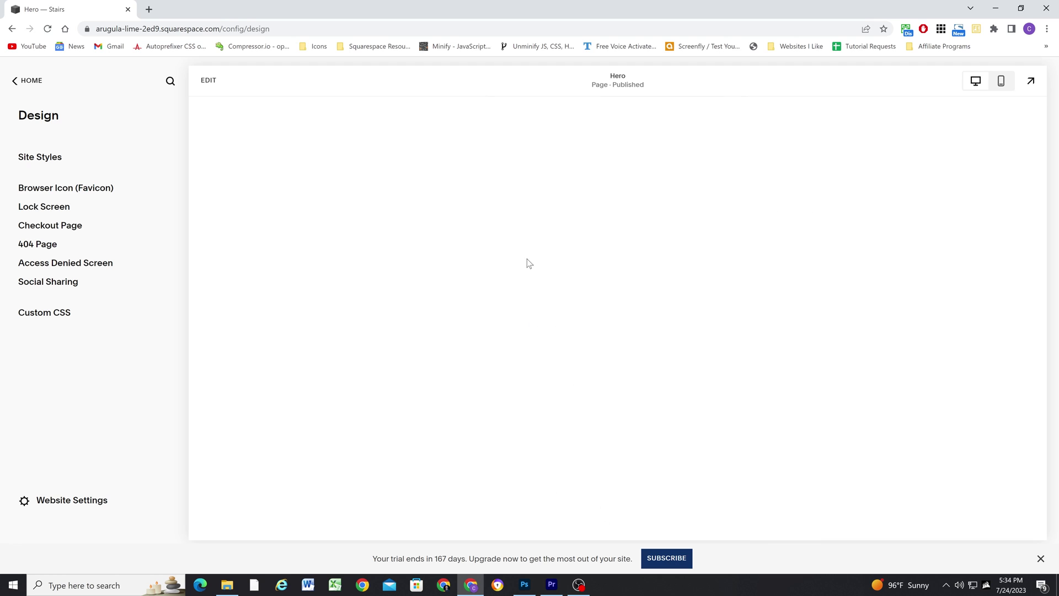